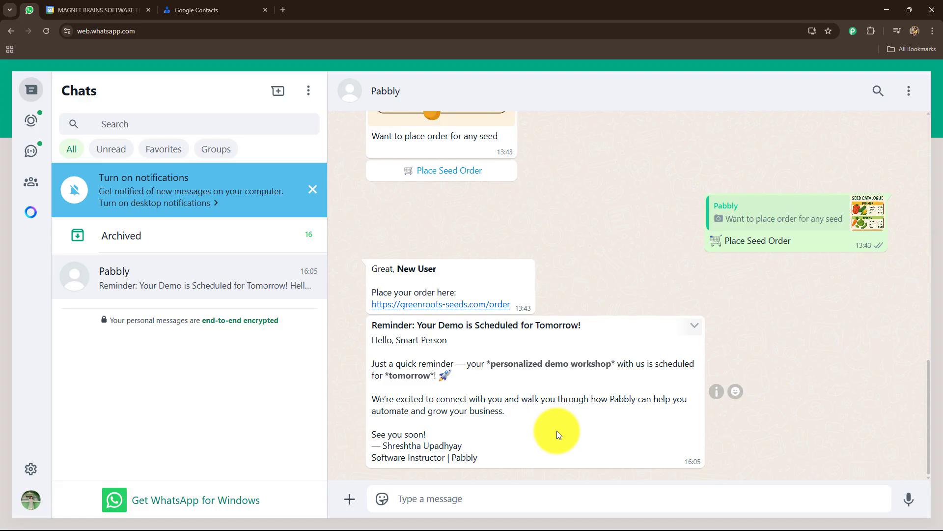
- Review the demo reminder in the Pabbly WhatsApp chat alongside the May 22, 2025 day view in Google Calendar
click(128, 9)
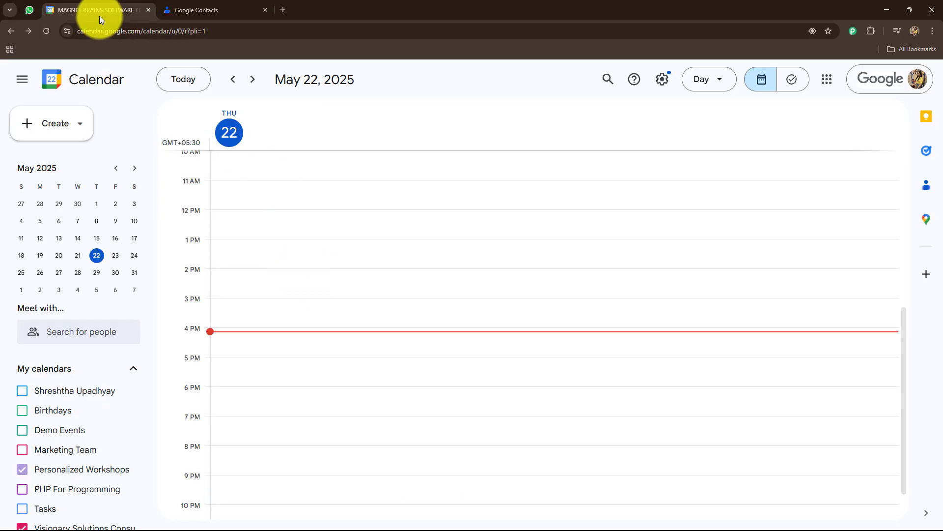
click(30, 10)
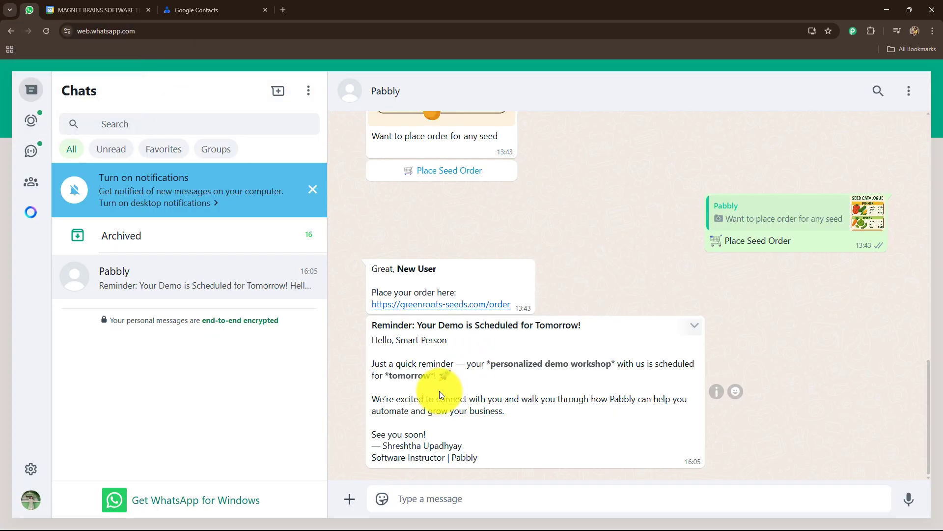
click(82, 10)
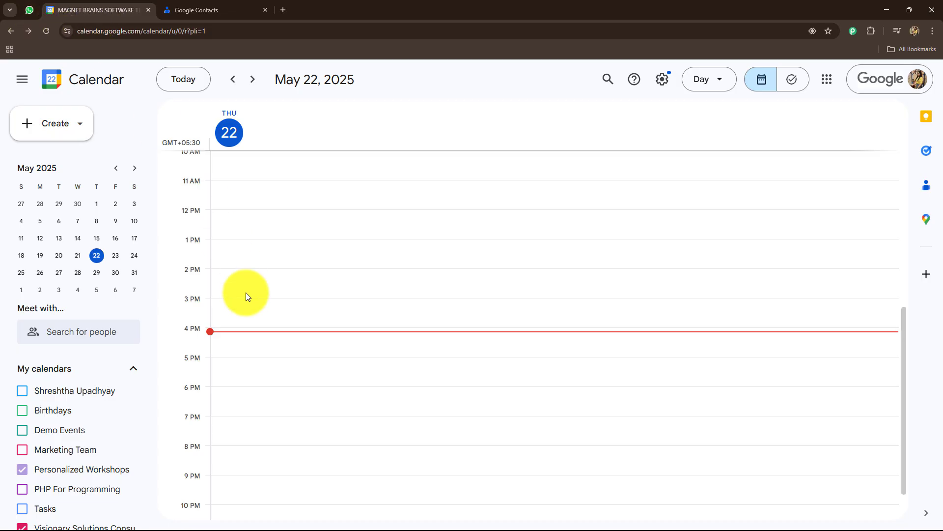
scroll(264, 360, down, 2)
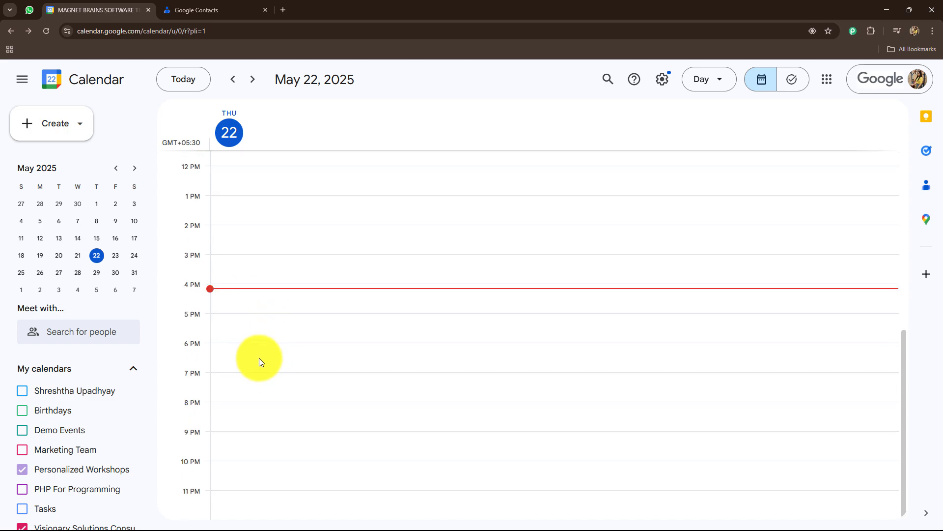
click(29, 10)
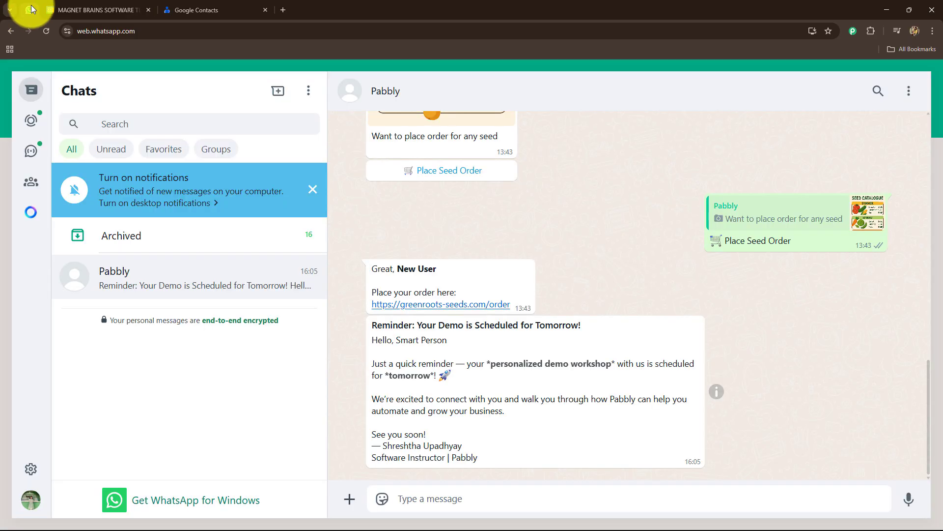
click(108, 7)
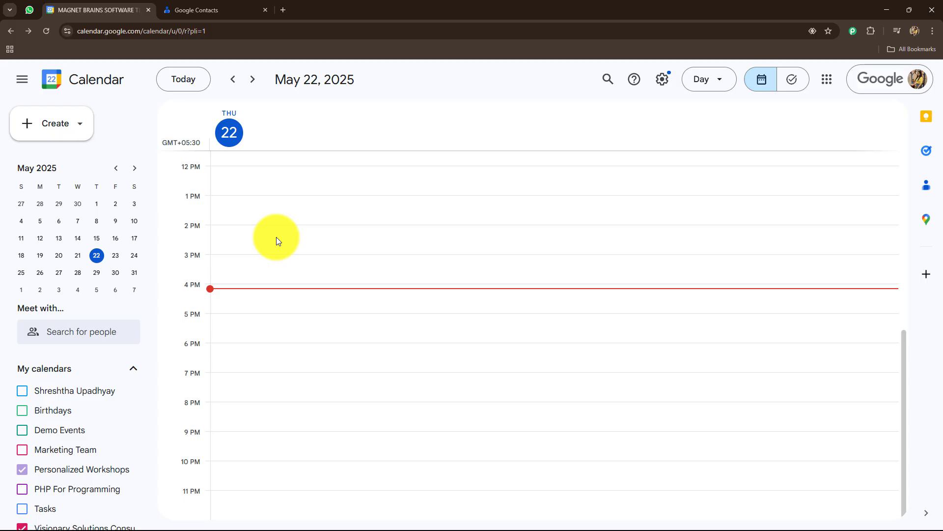
- Open pabbly.com/connect in a new browser tab and sign in to the existing Pabbly account
key(ctrl+t)
click(123, 33)
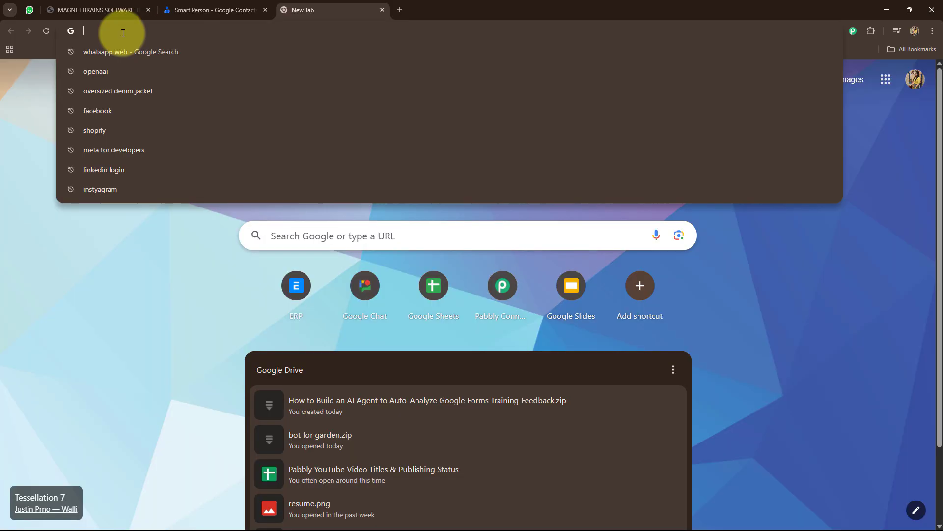
text(pabbly.com/connect)
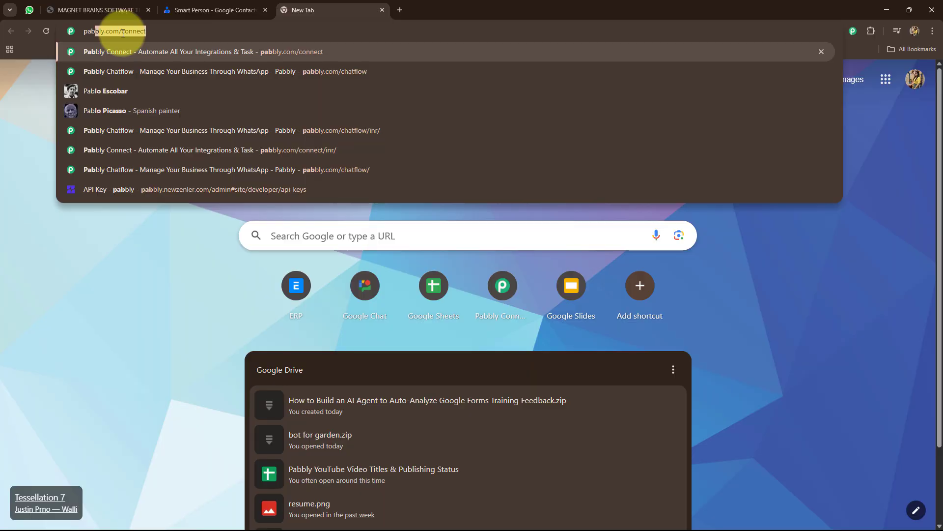
key(Return)
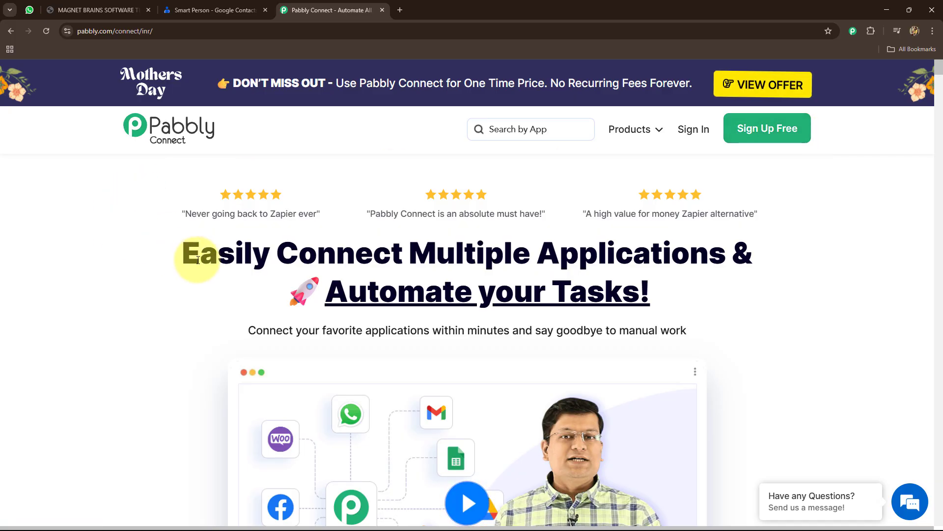
drag(199, 254, 742, 303)
click(205, 326)
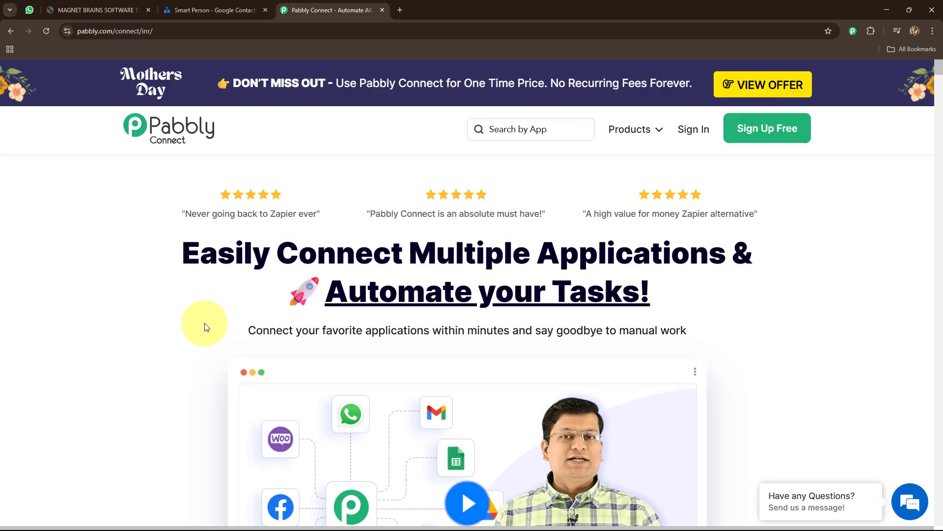
click(697, 132)
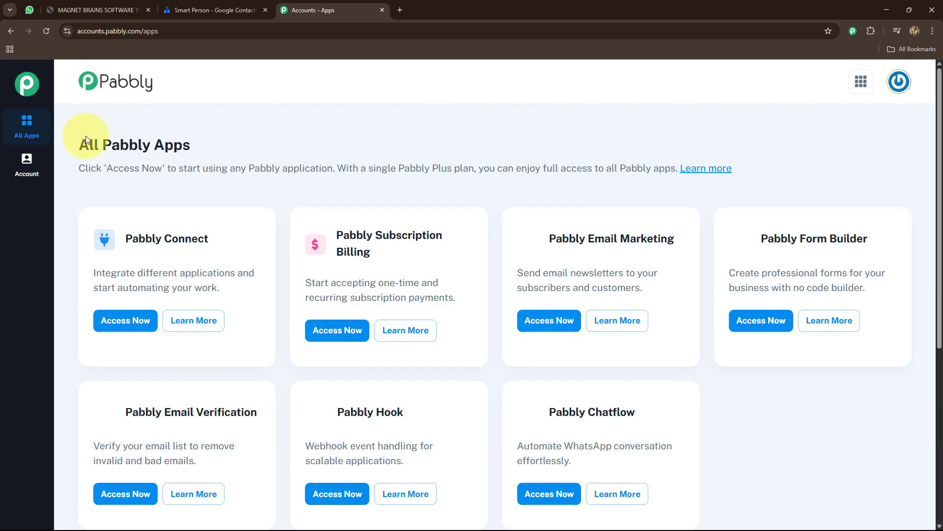
- Access both Pabbly Connect and Pabbly Chatflow from the All Pabbly Apps page
drag(80, 143, 199, 143)
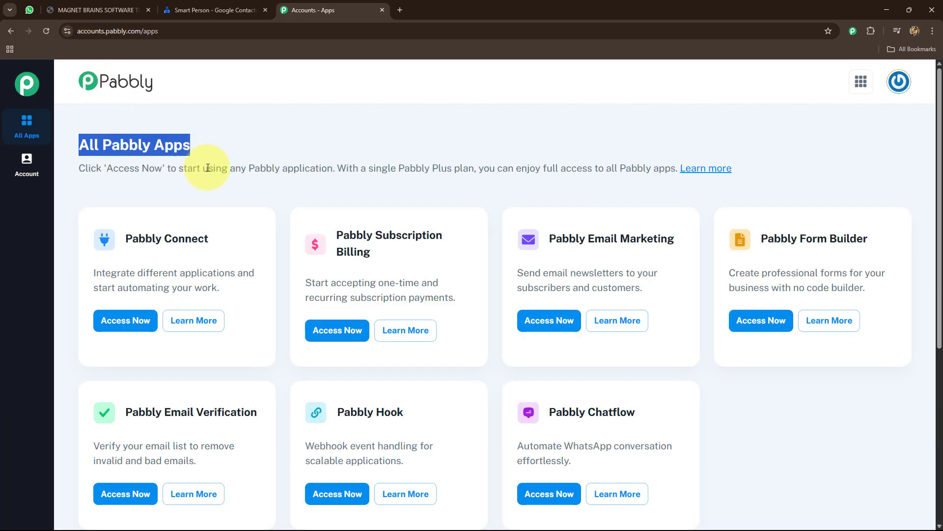
scroll(315, 337, down, 4)
scroll(316, 337, up, 4)
scroll(315, 335, down, 3)
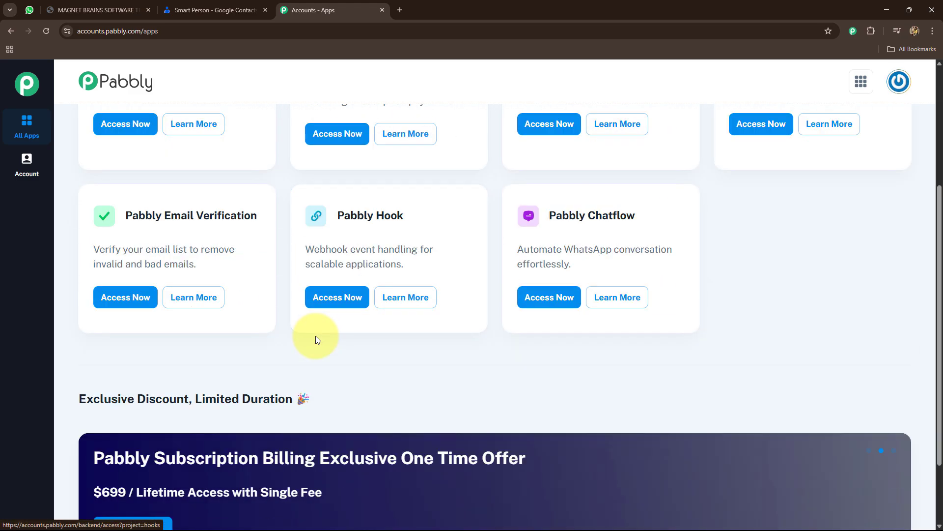
scroll(316, 332, up, 3)
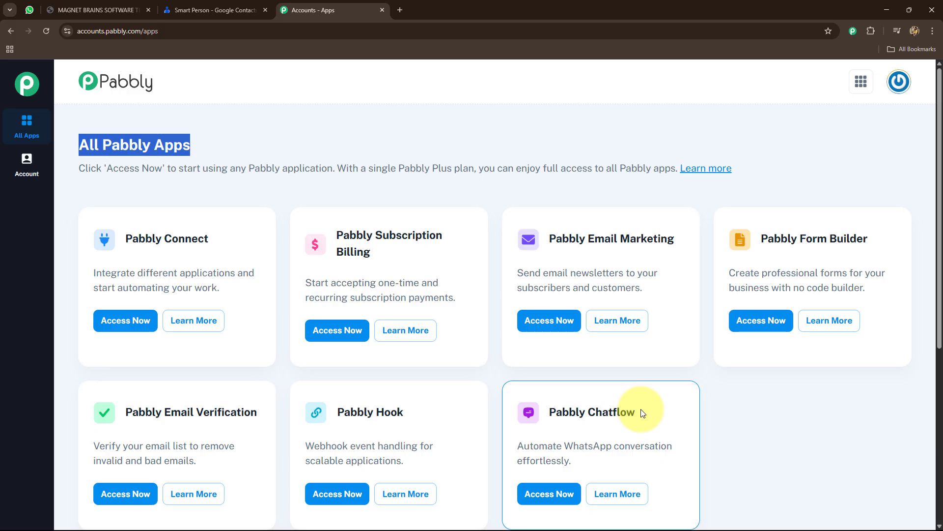
scroll(626, 417, down, 2)
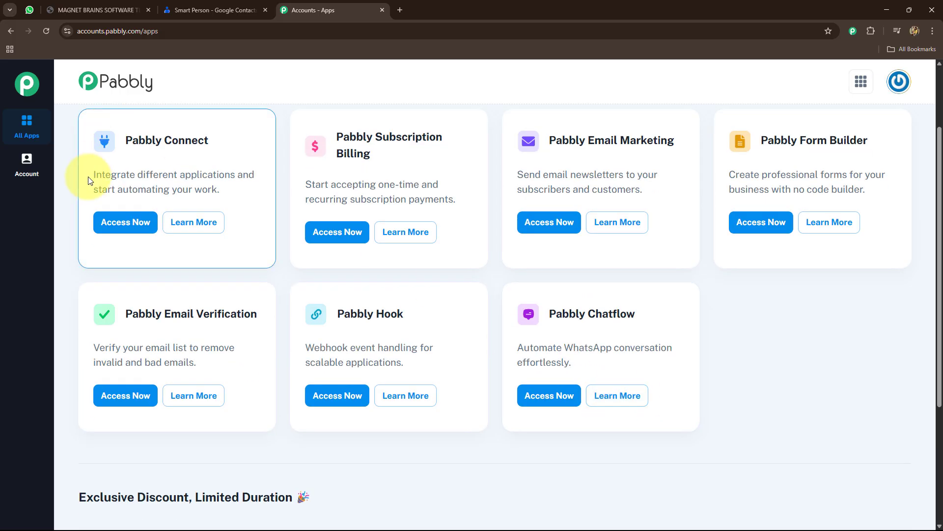
click(125, 227)
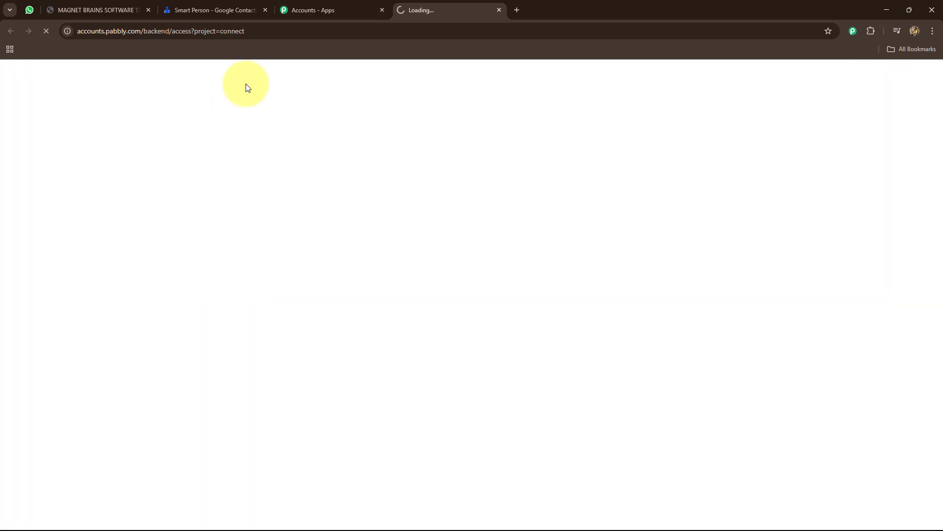
click(368, 10)
click(550, 396)
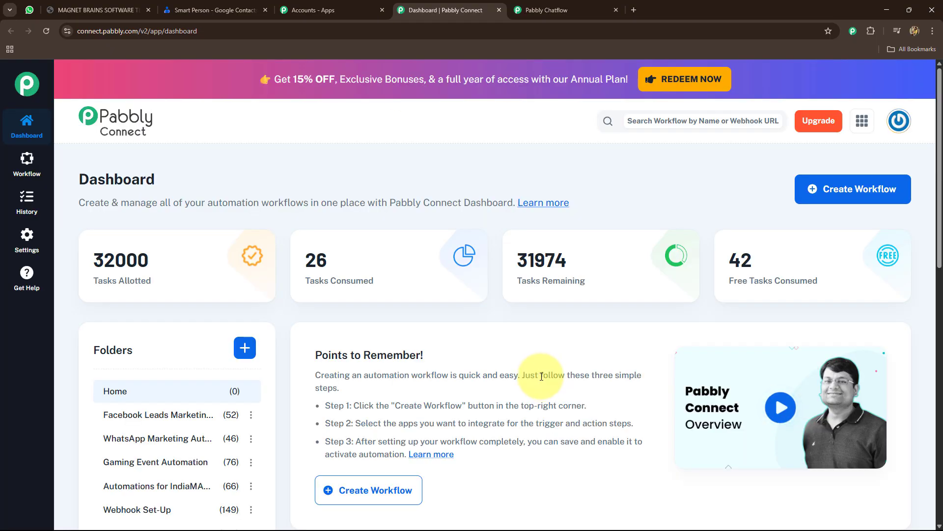
- Start a new workflow in Pabbly Connect and name it "Auto-Send Google Calendar Workshop Reminders"
scroll(539, 374, down, 3)
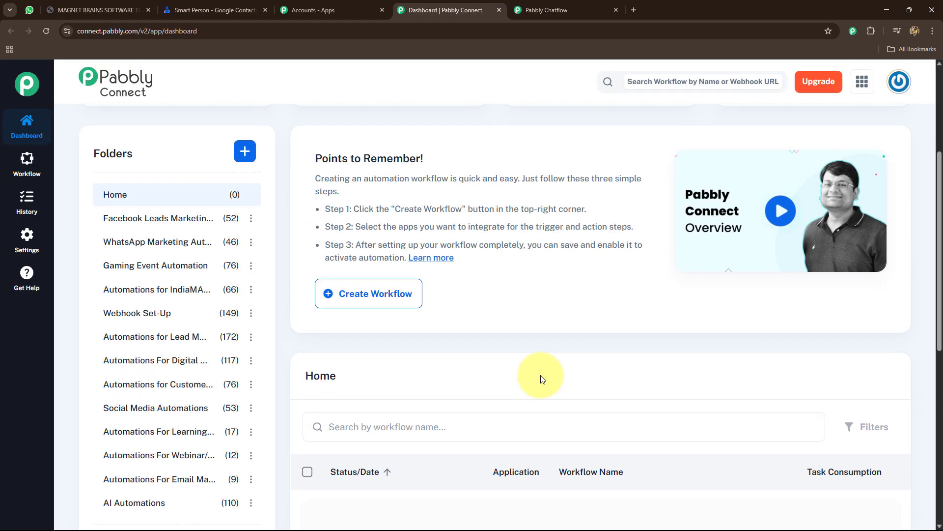
scroll(542, 378, down, 5)
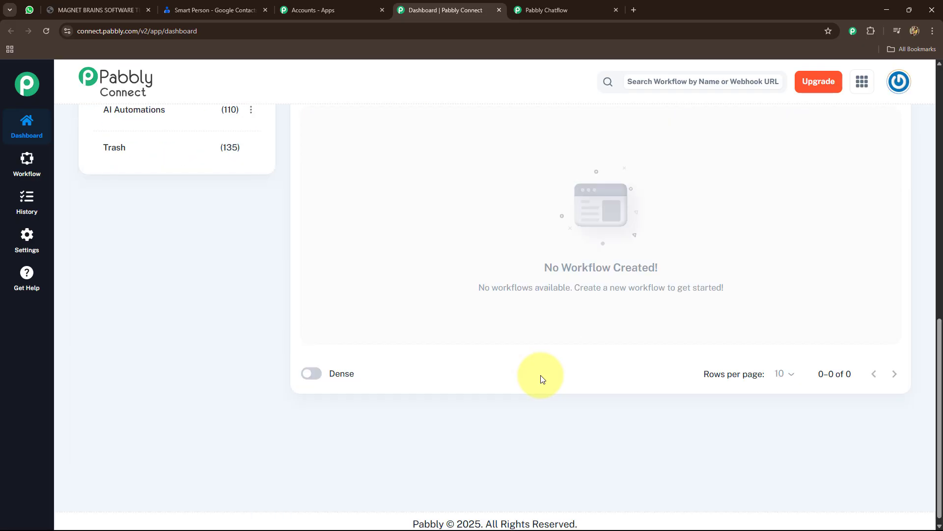
scroll(540, 376, up, 7)
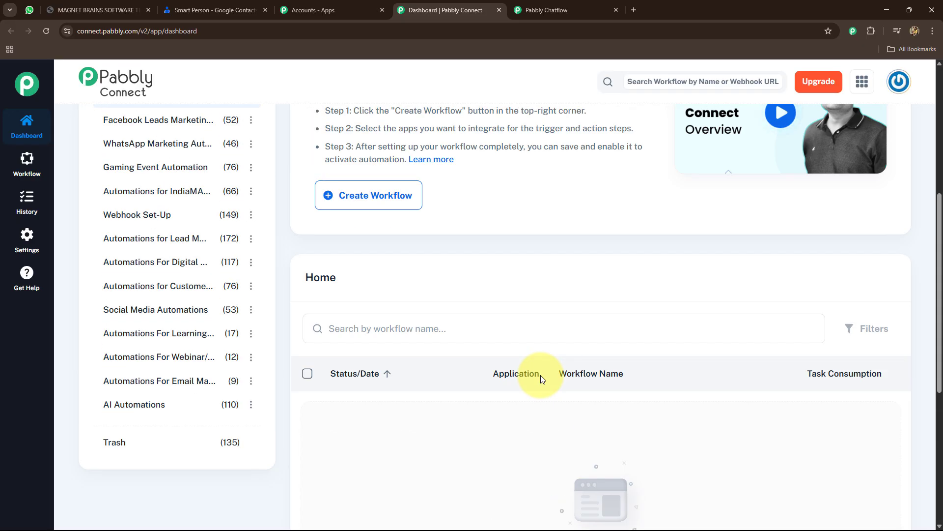
scroll(540, 375, up, 2)
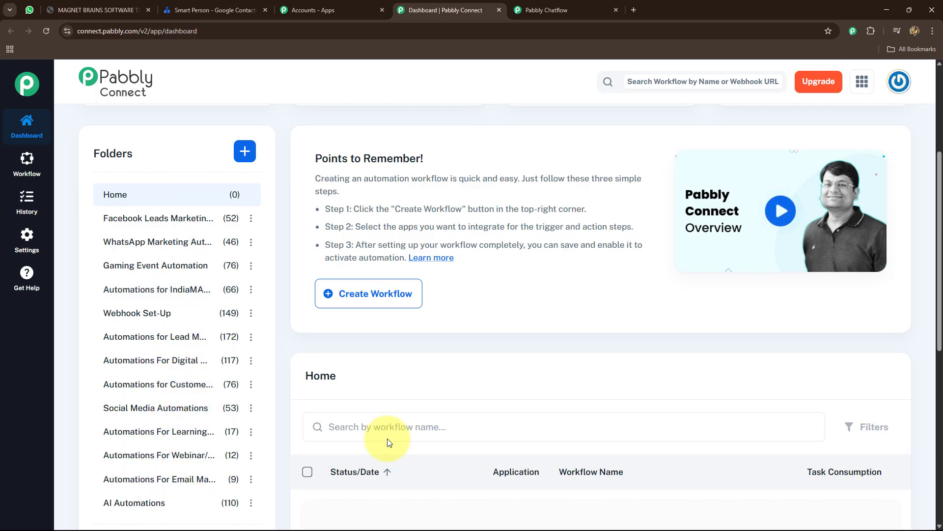
scroll(552, 331, up, 4)
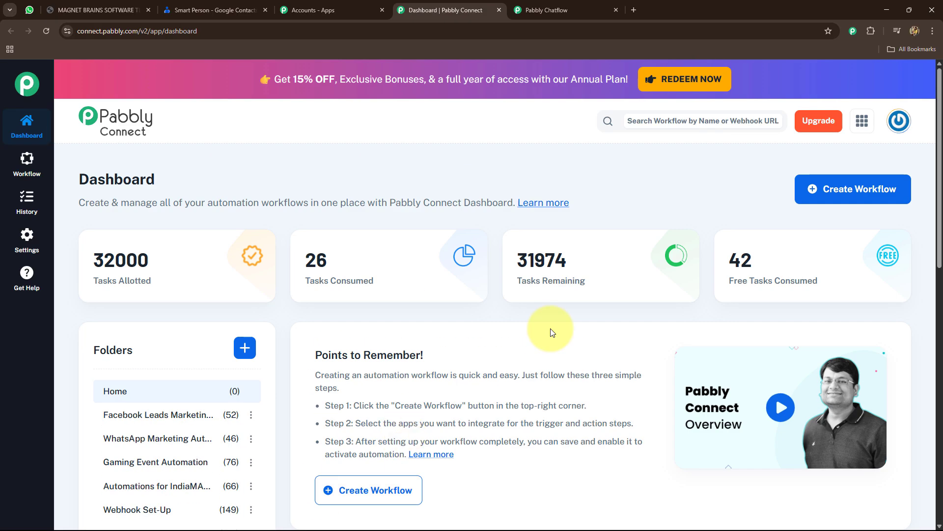
click(818, 199)
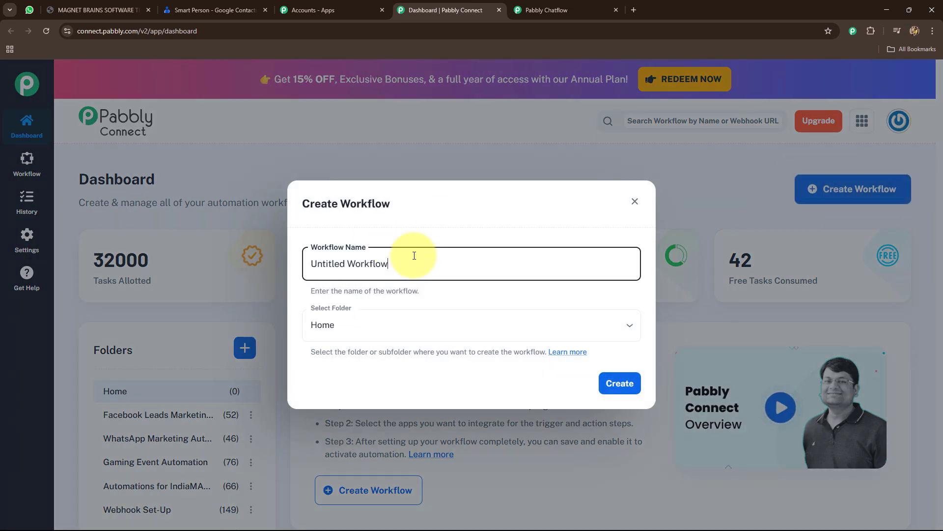
triple_click(315, 269)
key(BackSpace)
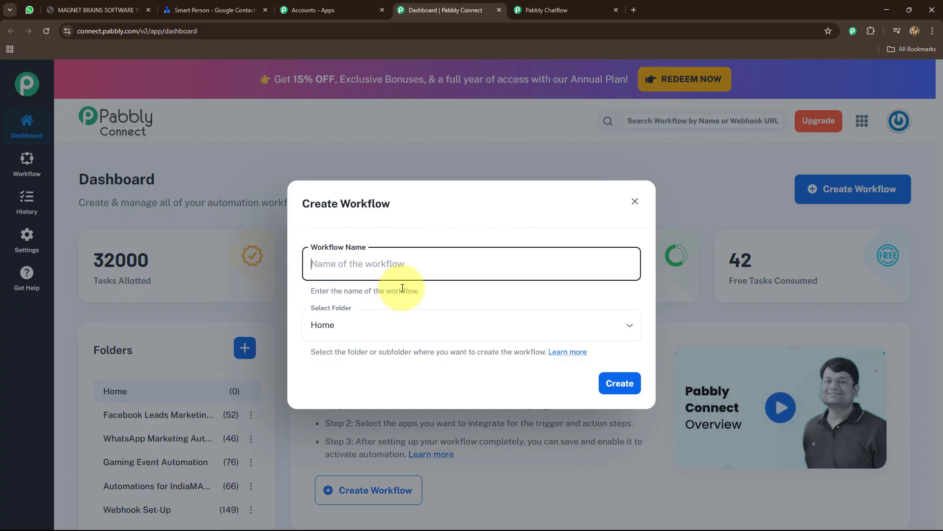
text(Auto-Send Google Calendar Workshop Reminders)
drag(317, 266, 513, 297)
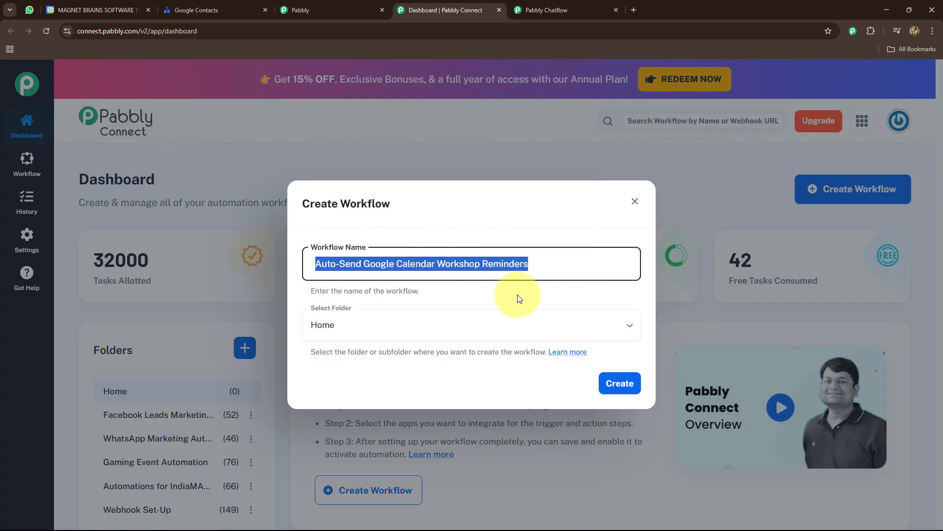
click(512, 300)
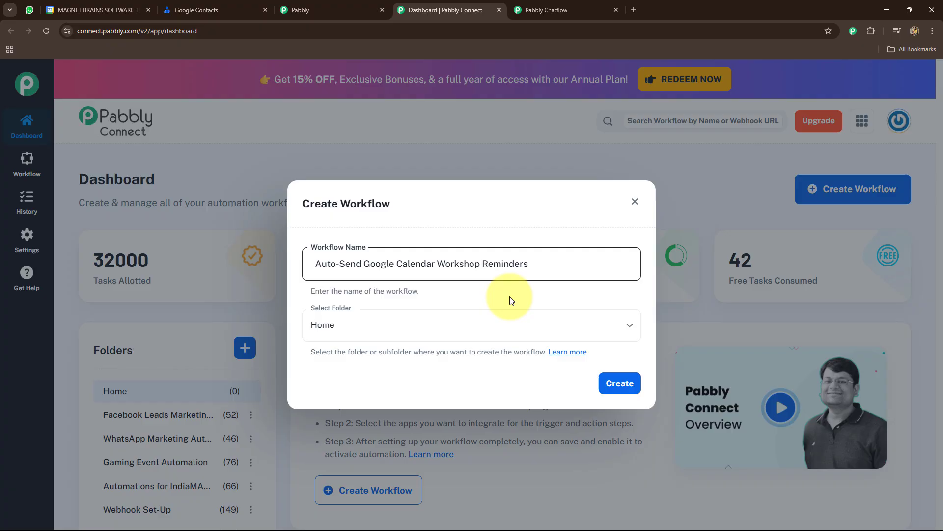
- Choose a destination folder for the new workflow and create it
click(485, 339)
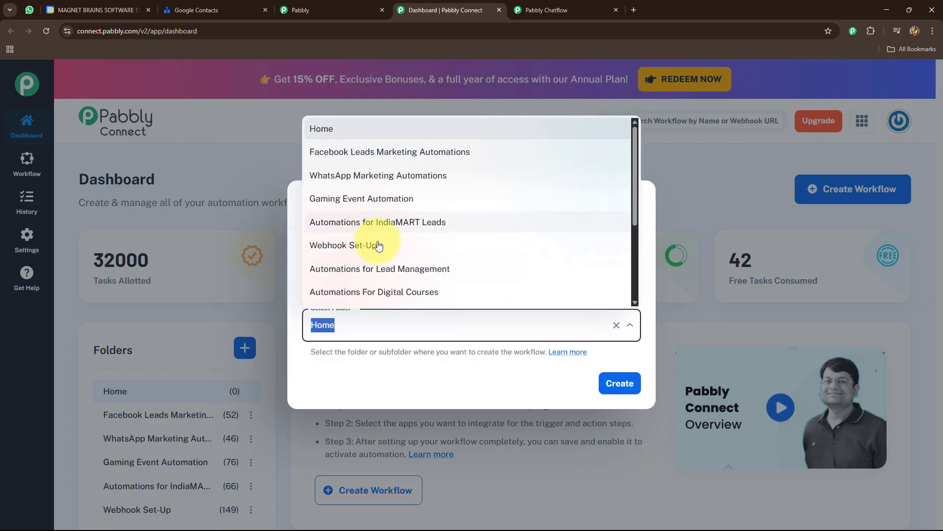
scroll(364, 268, down, 3)
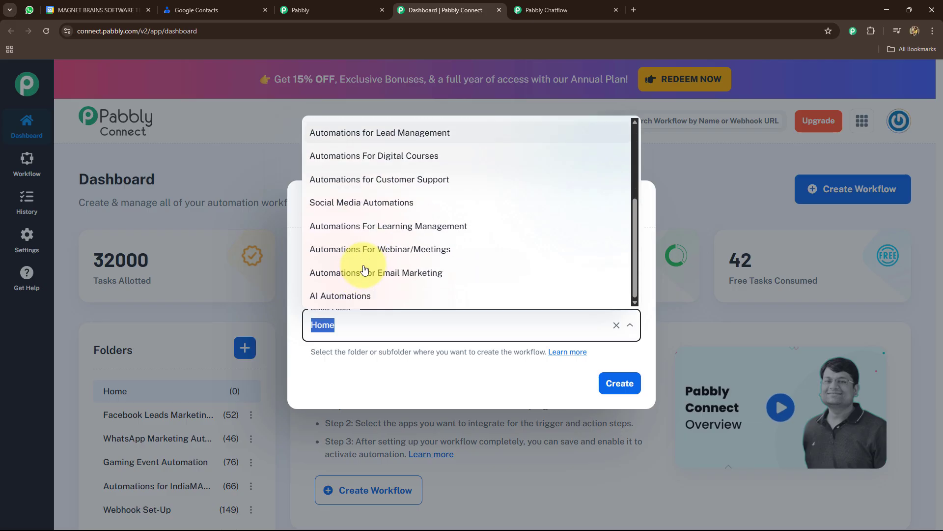
scroll(365, 269, up, 3)
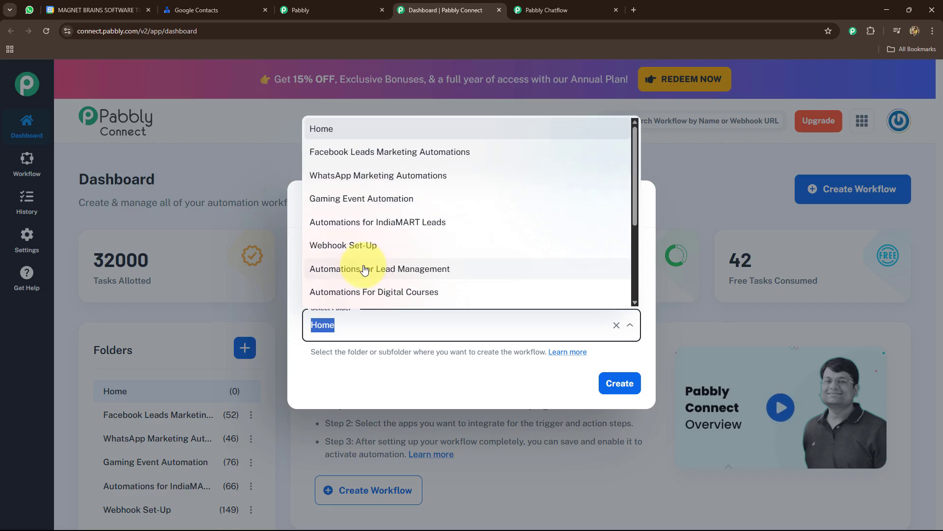
click(405, 190)
click(608, 378)
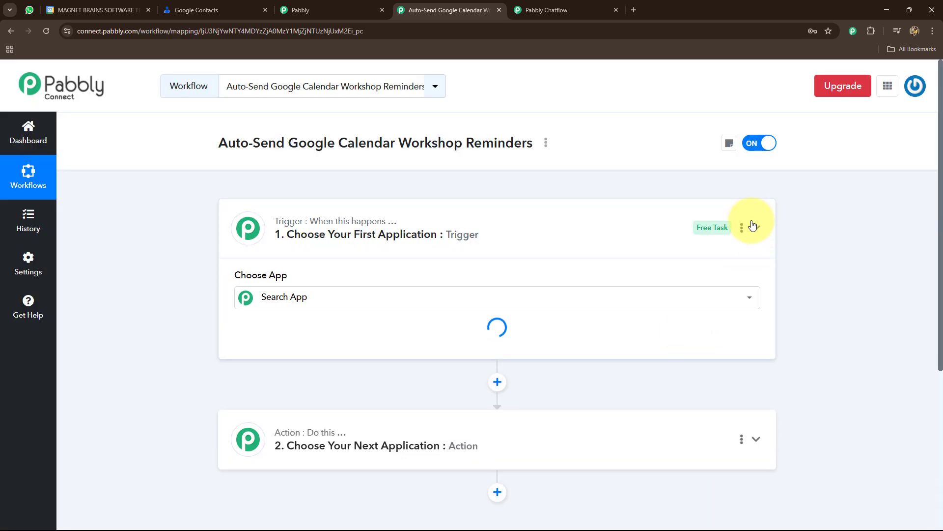
- Collapse the trigger step and check the May 22, 2025 schedule in Google Calendar before returning to the workflow
click(754, 226)
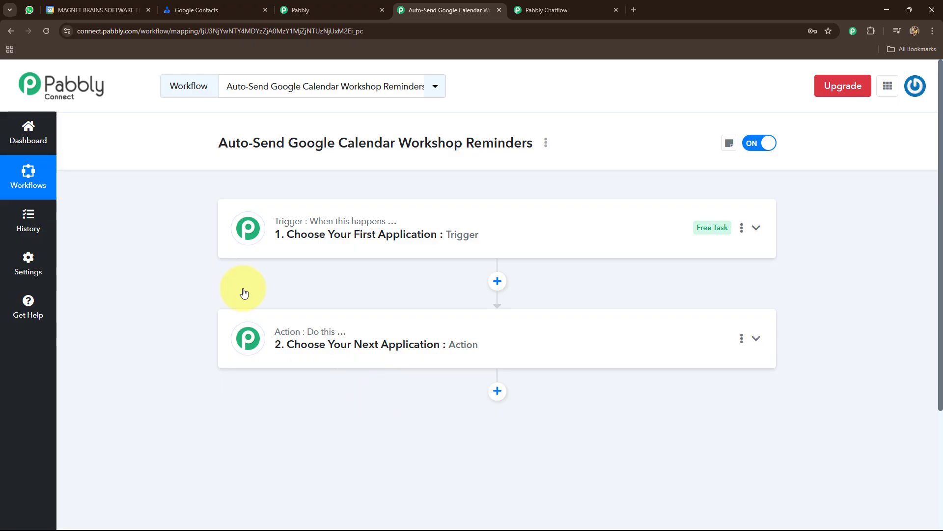
click(74, 10)
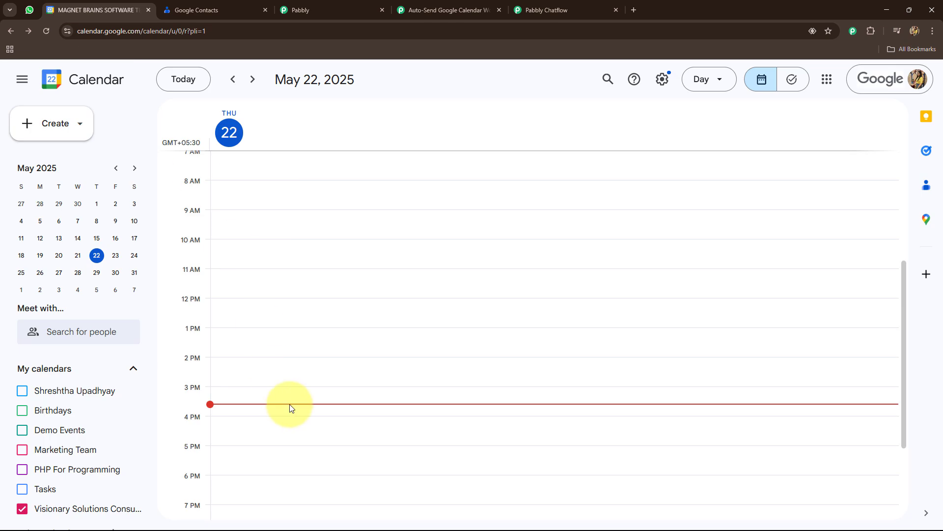
click(409, 9)
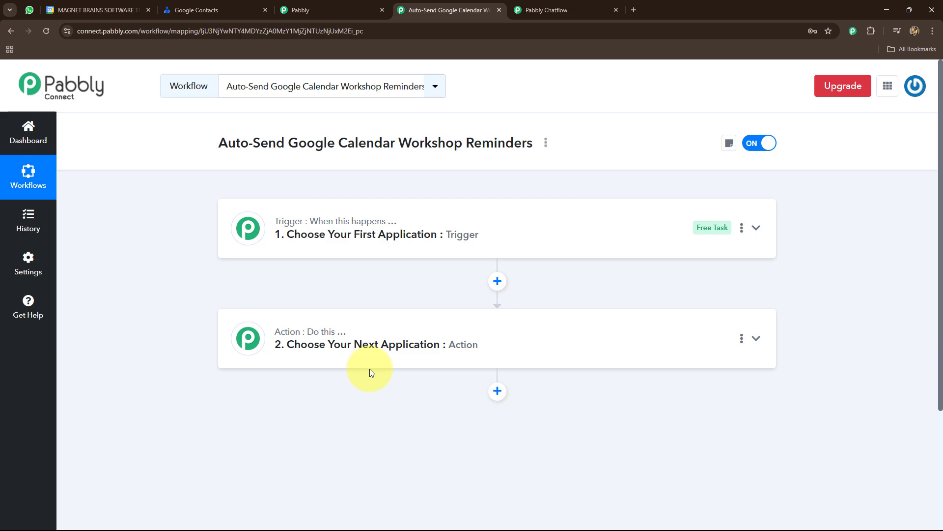
- Set the workflow's trigger app to Google Calendar with New Event as the trigger event
click(312, 220)
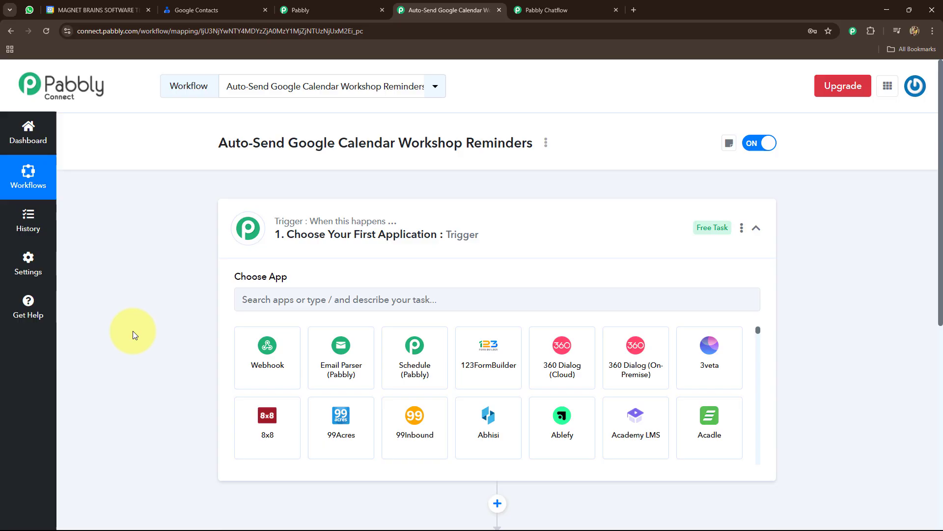
click(272, 300)
text(Goo)
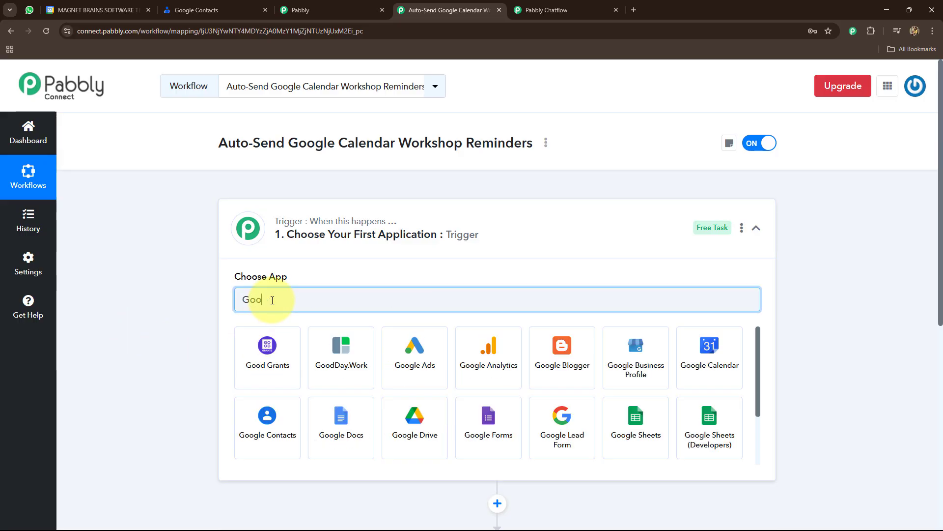
text(gle c)
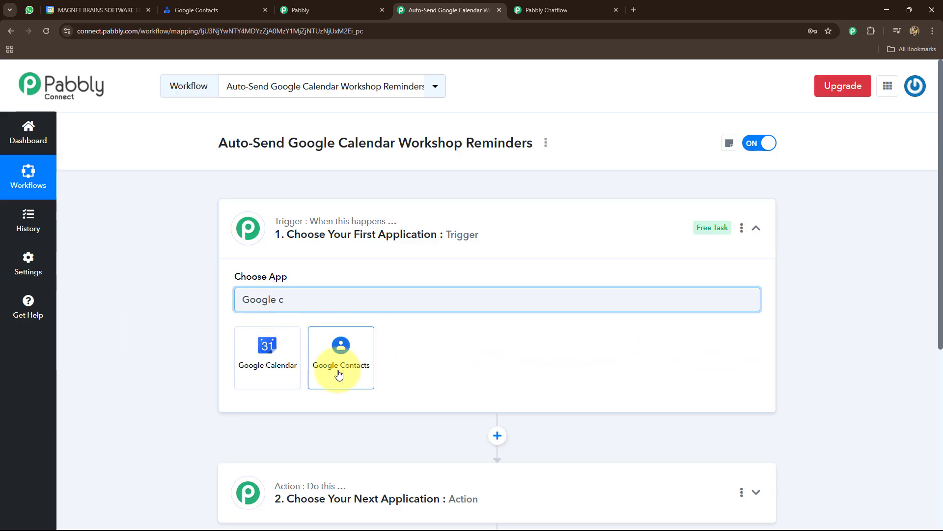
click(252, 368)
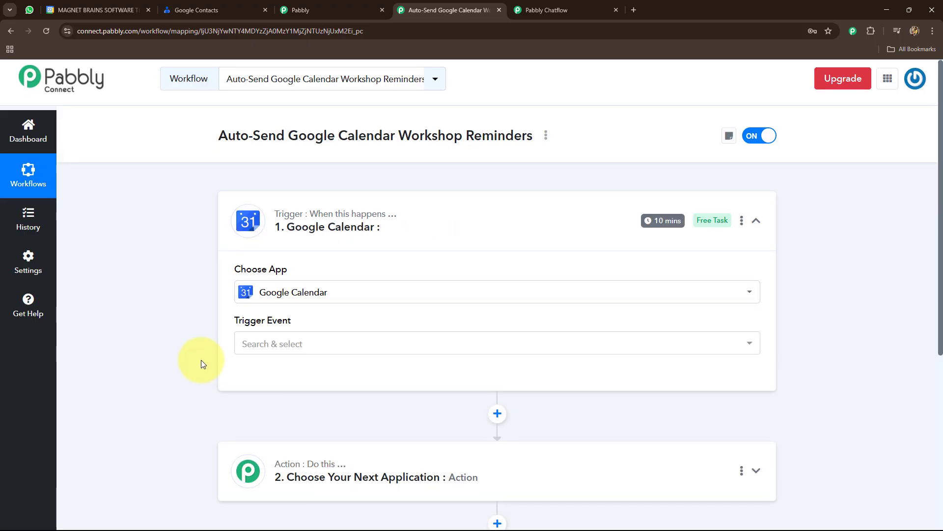
scroll(202, 361, down, 4)
click(290, 154)
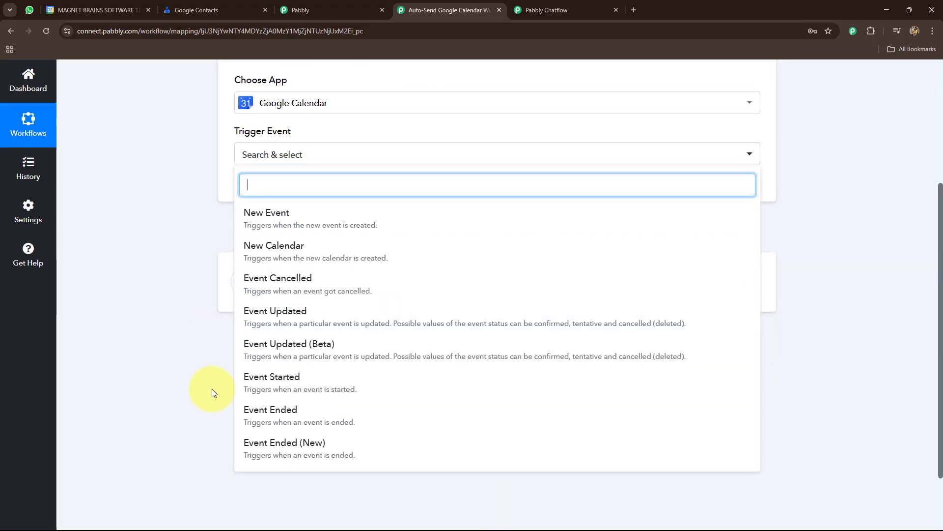
click(249, 216)
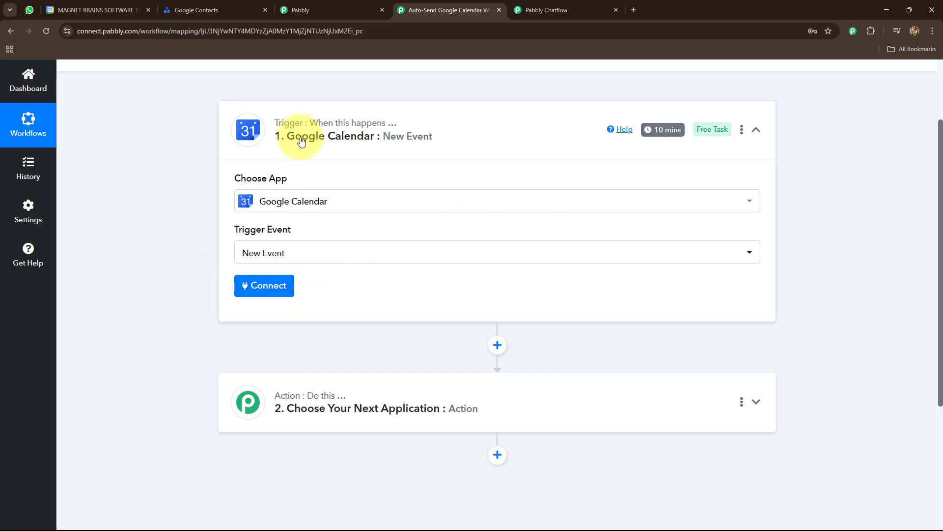
- Connect the Google Calendar trigger through a new connection, signing in with the existing Google account and allowing calendar access
click(70, 10)
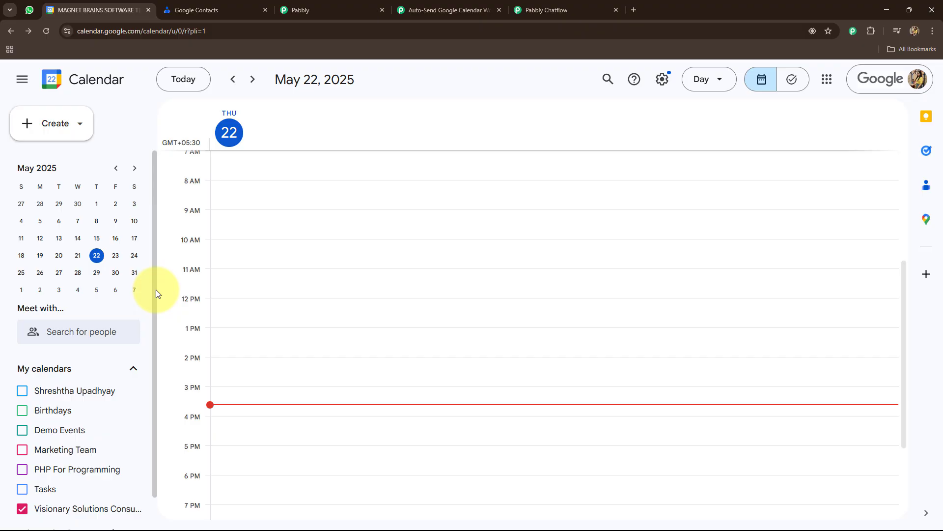
click(447, 10)
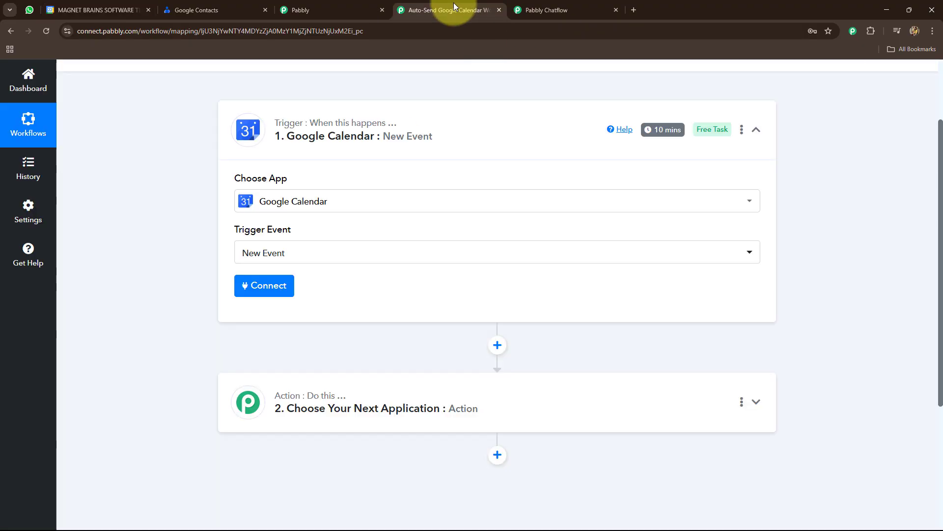
click(261, 295)
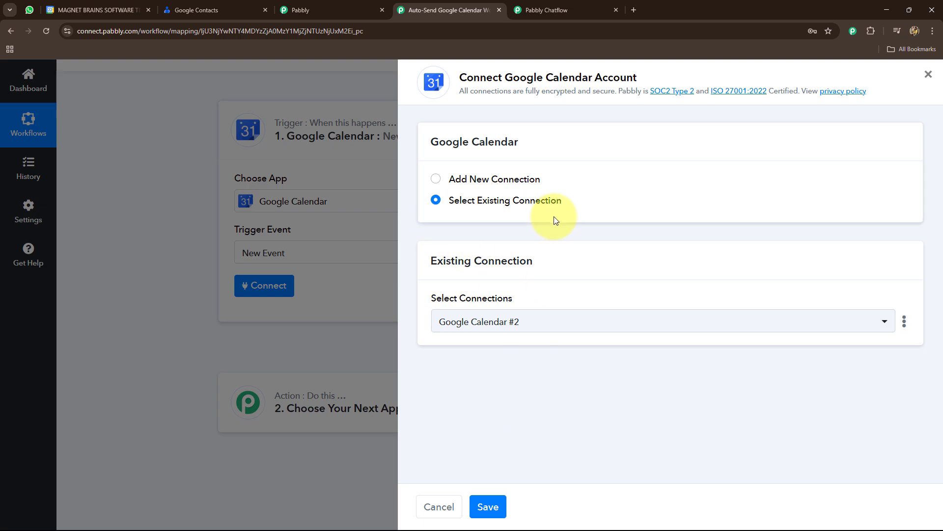
click(435, 179)
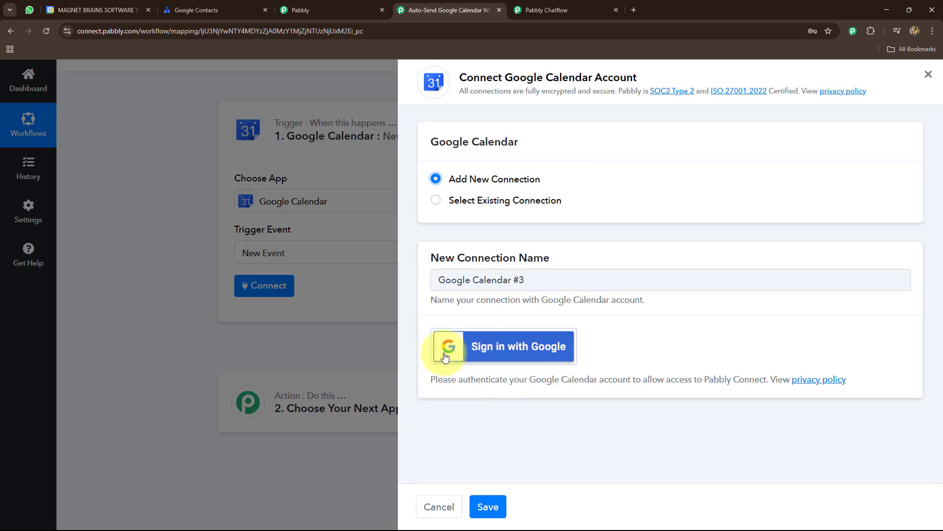
click(526, 359)
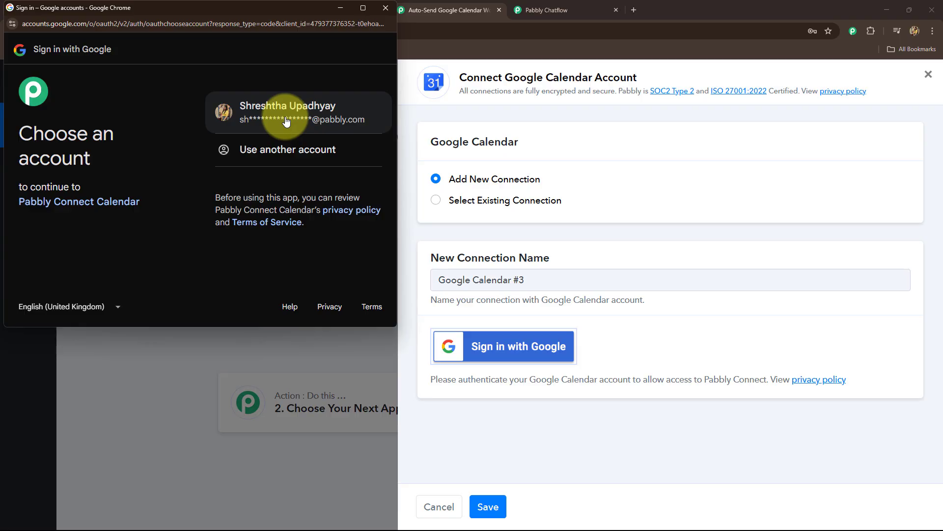
click(286, 121)
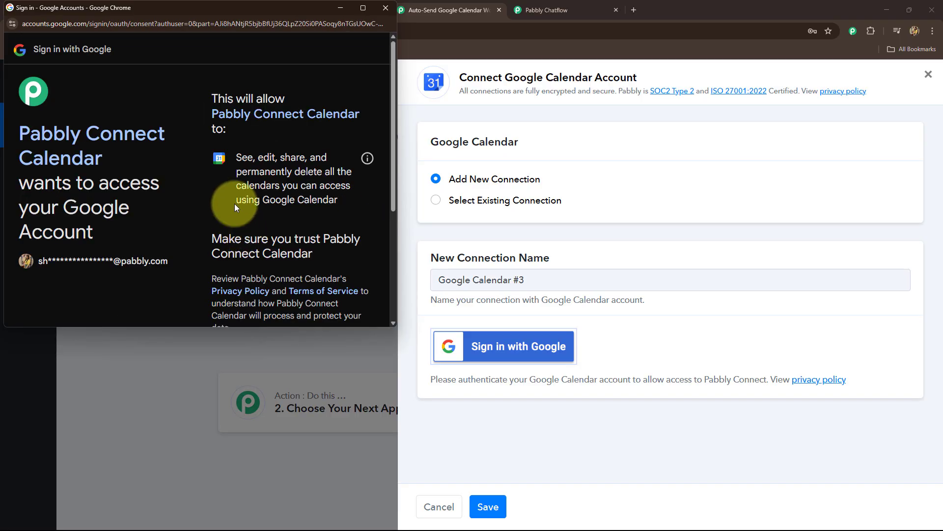
scroll(234, 203, down, 3)
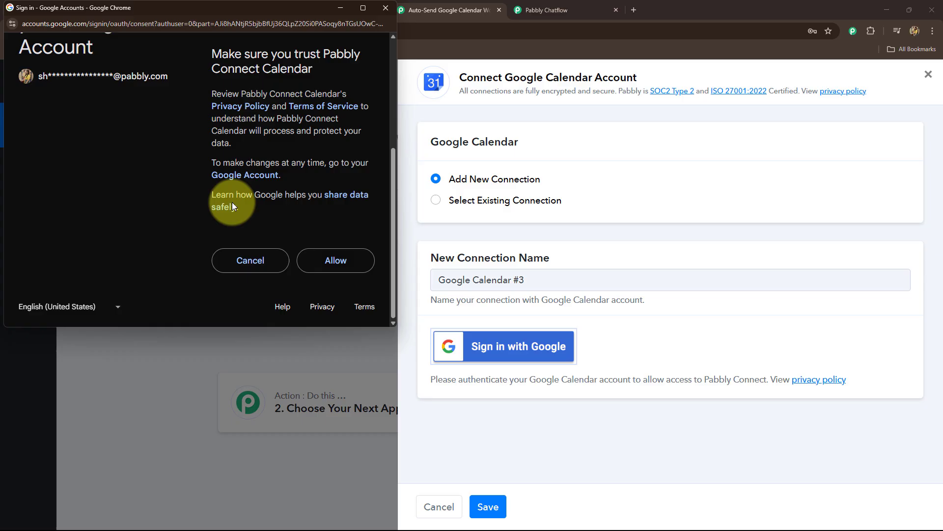
click(318, 261)
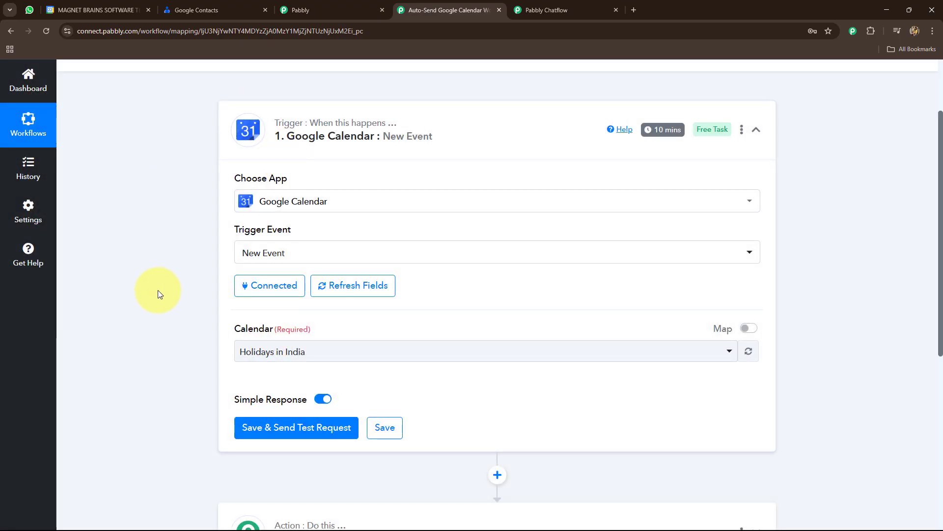
- Create a new calendar named "Personalized Workshops" in Google Calendar and open its settings
scroll(160, 296, down, 2)
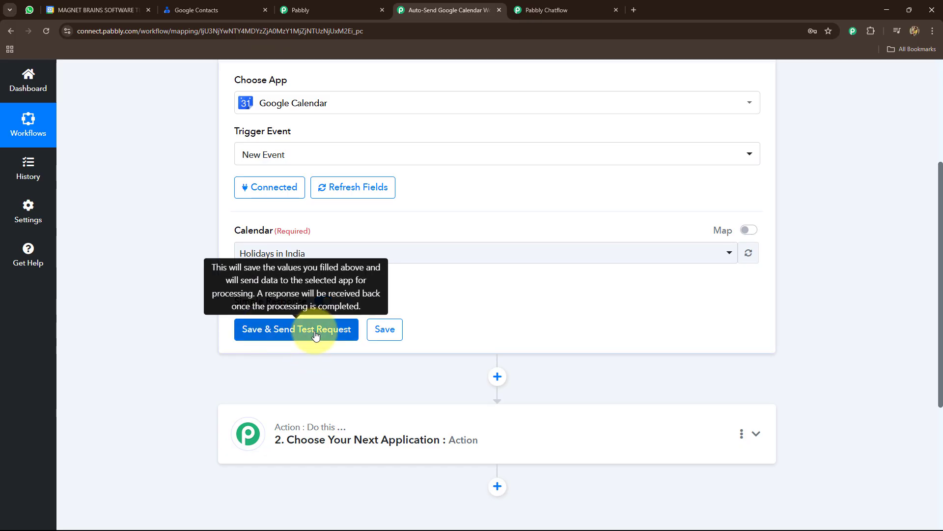
key(ctrl+1)
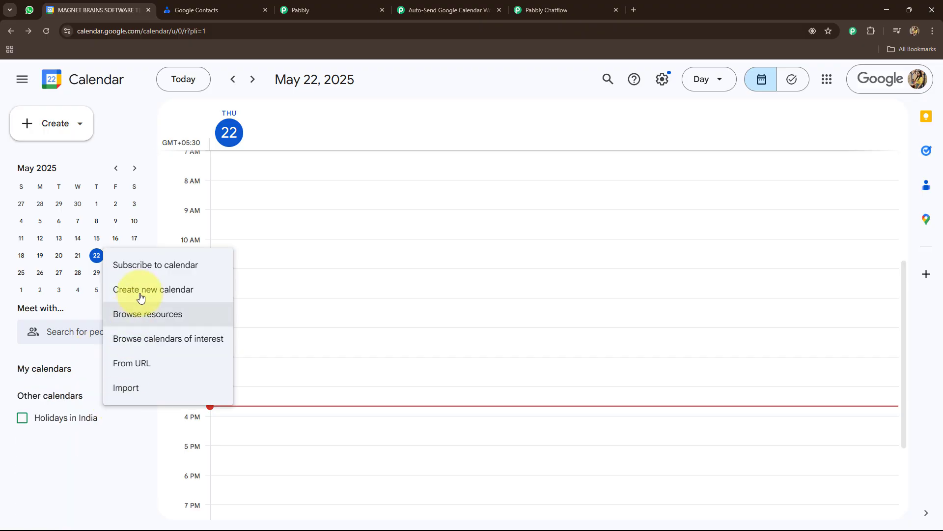
click(141, 291)
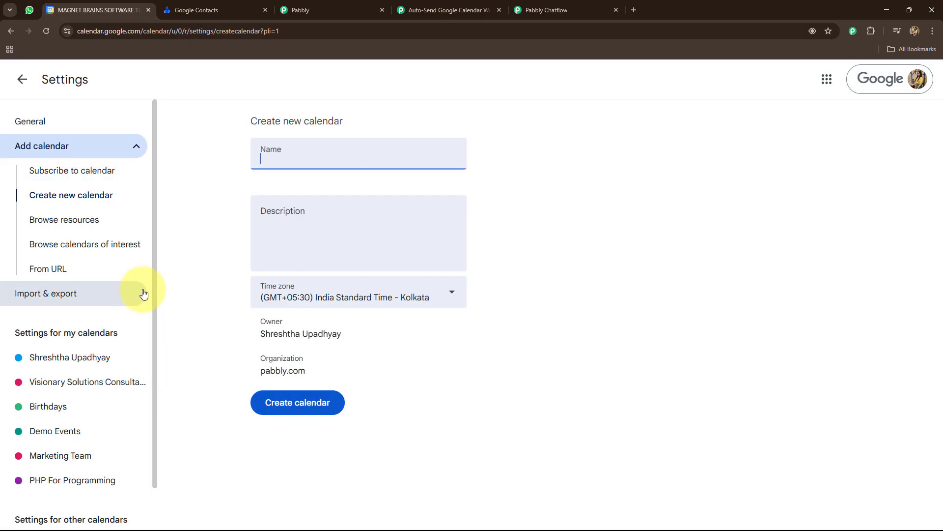
text(P)
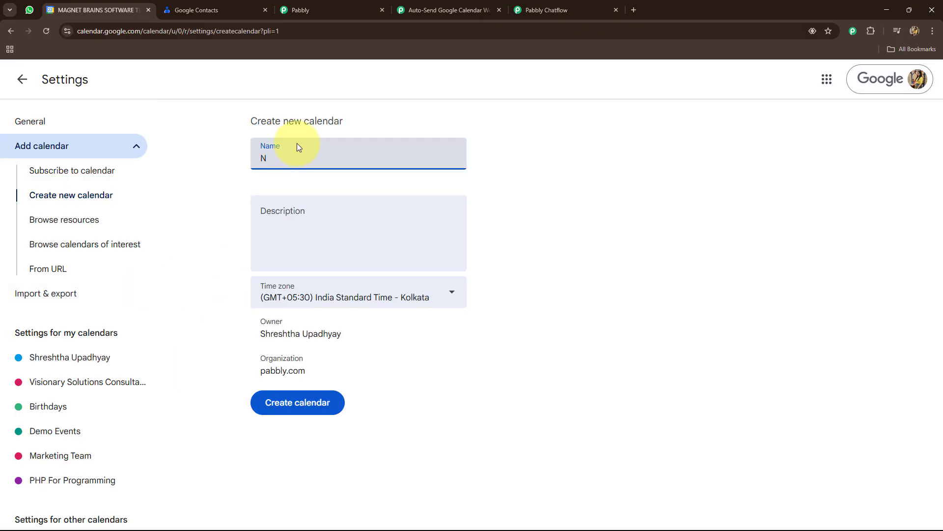
key(BackSpace)
text(Personalized Workshops)
click(291, 406)
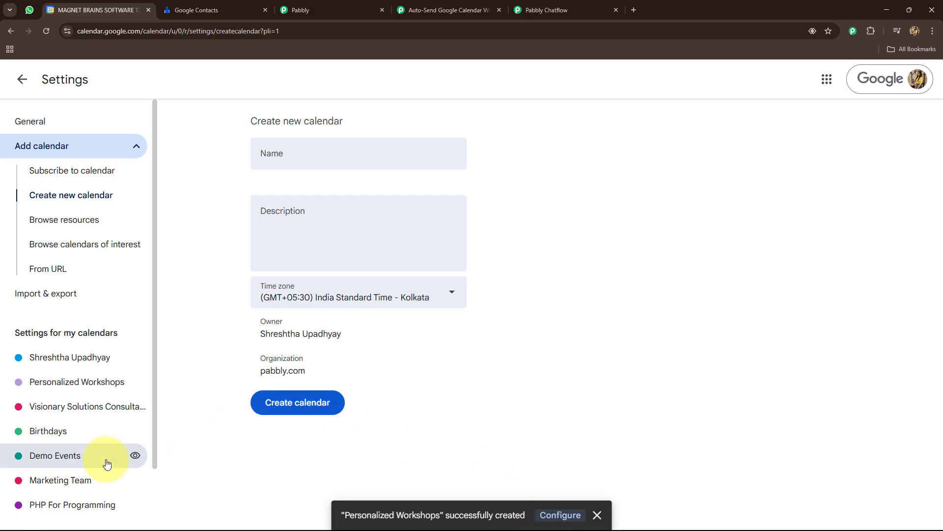
click(60, 382)
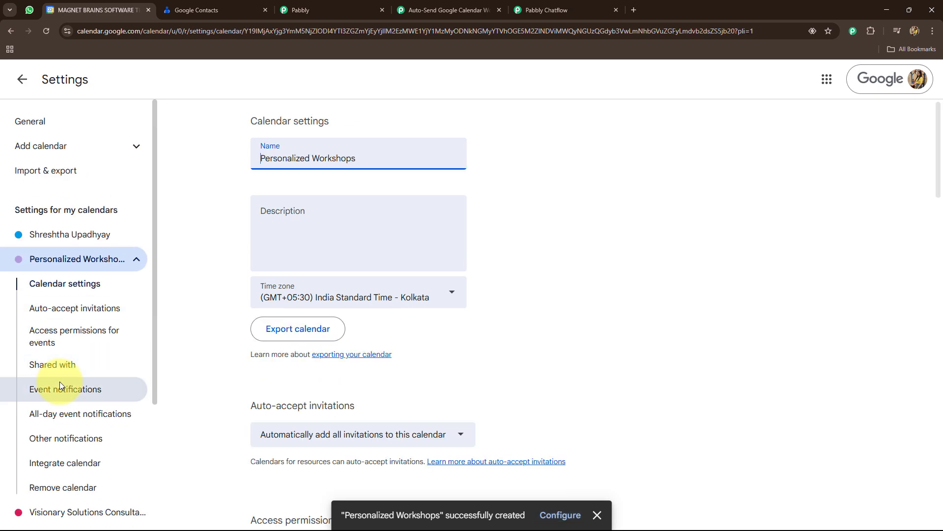
- Back in the Pabbly Connect workflow, refresh the trigger's calendar list and select Personalized Workshops
click(446, 14)
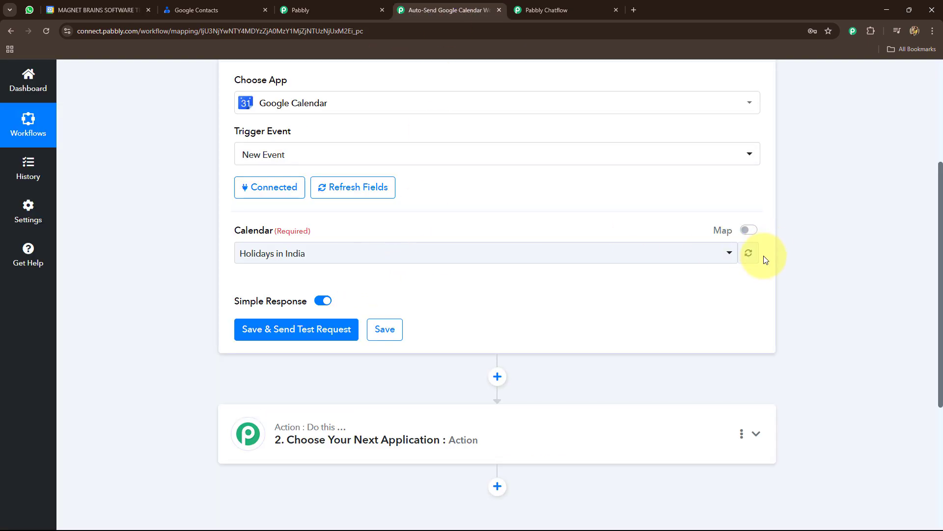
click(748, 253)
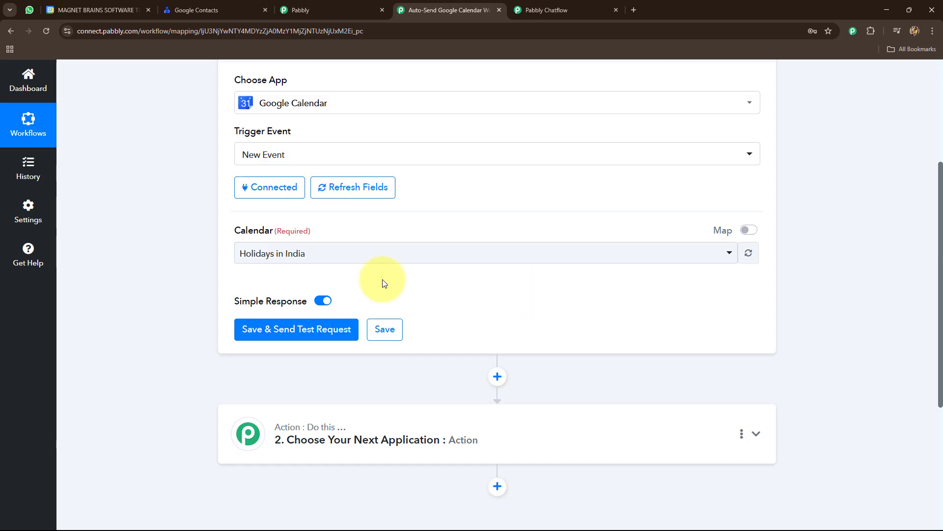
click(361, 253)
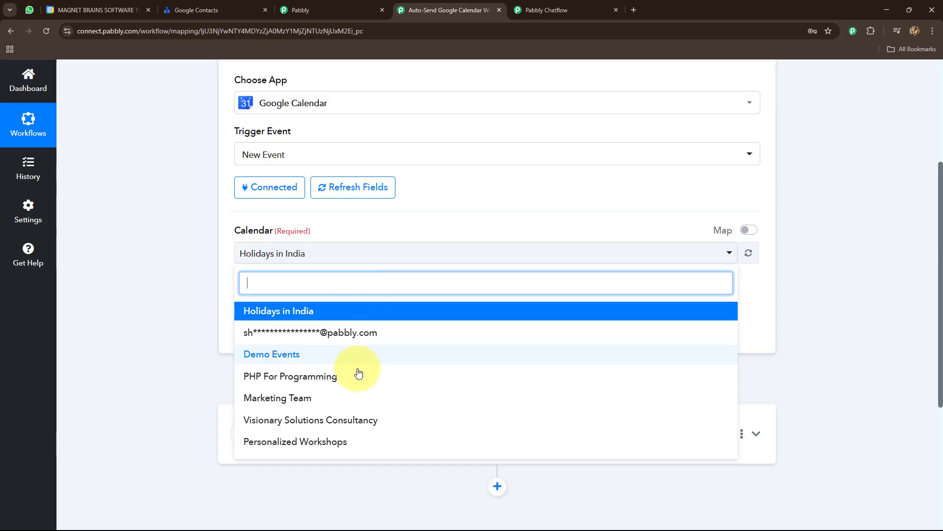
click(309, 443)
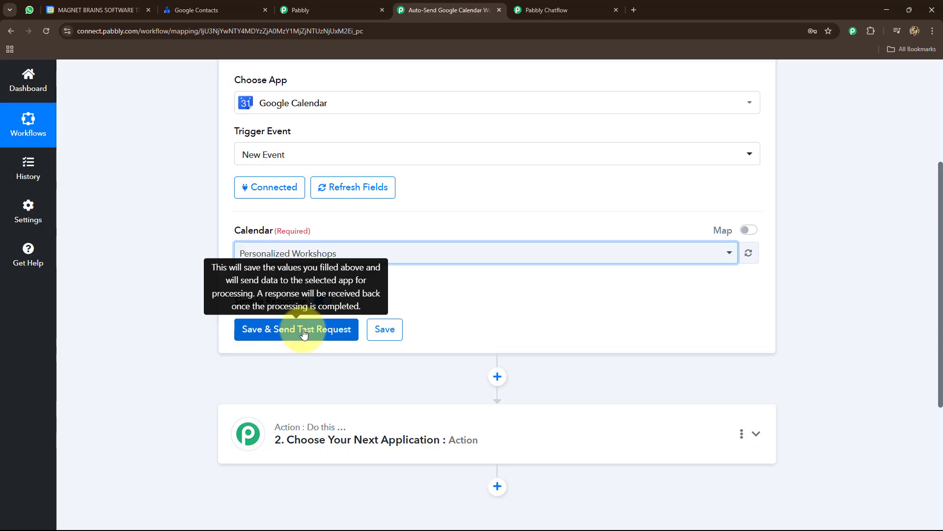
- Review the configured Google Calendar trigger and its polling interval, with a brief check of Google Calendar
scroll(303, 334, up, 5)
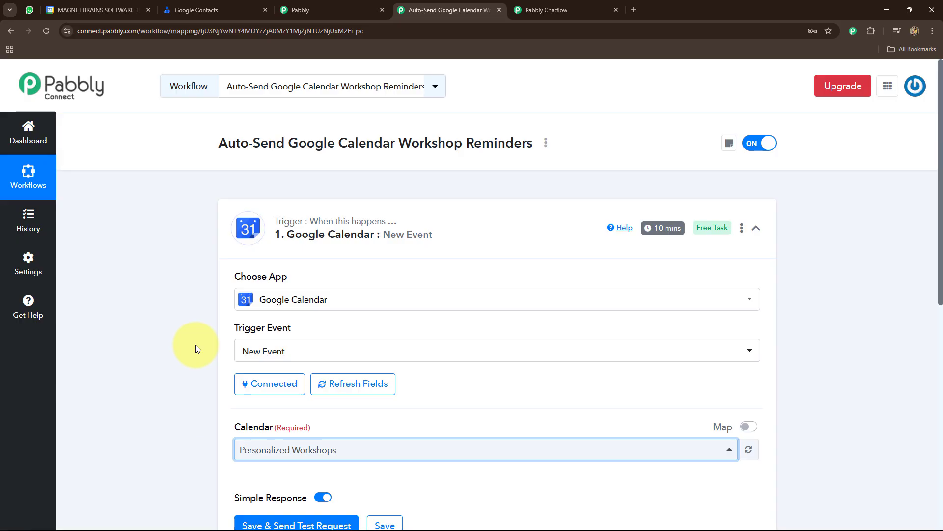
scroll(336, 353, down, 2)
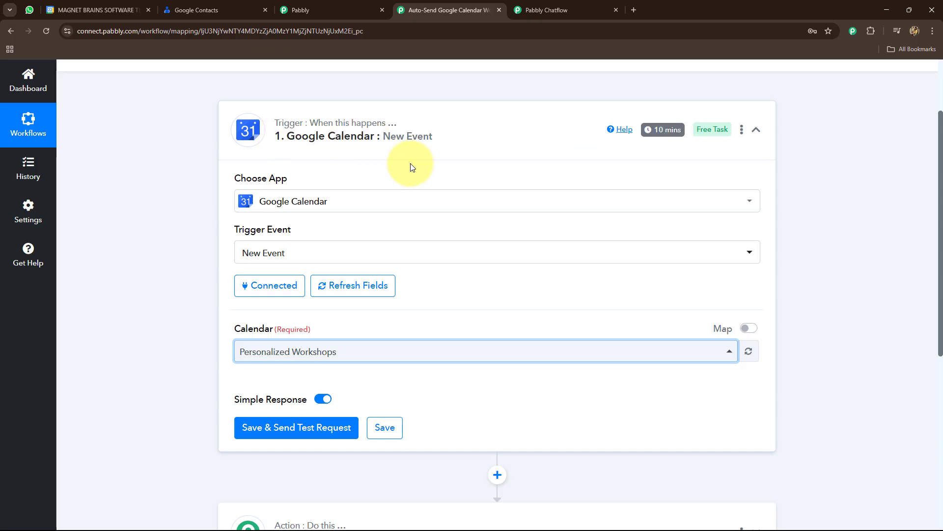
mouse_move(660, 132)
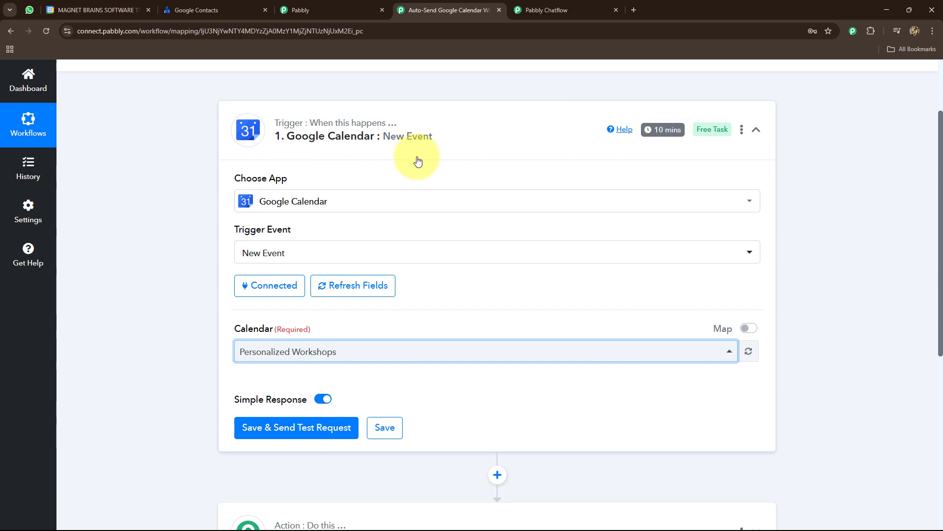
click(119, 11)
click(445, 10)
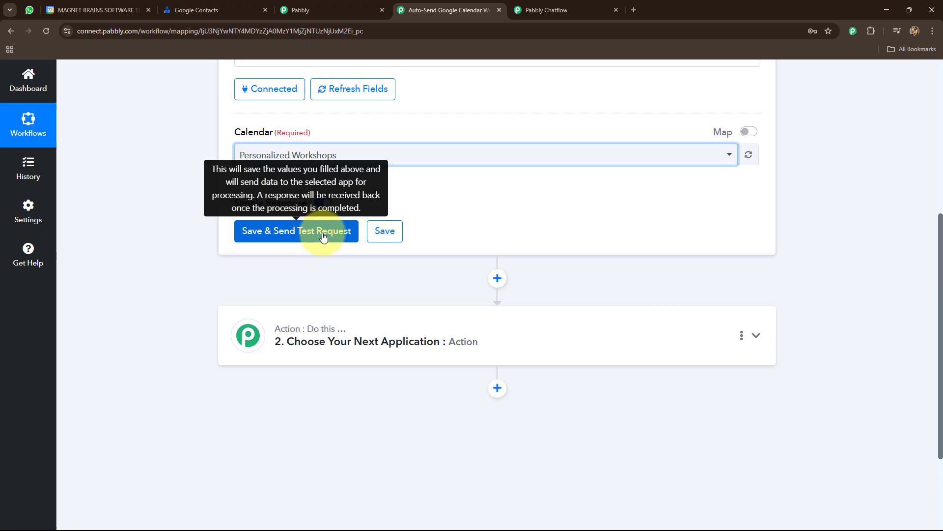
- In Google Calendar, start a new event titled "Demo Workshop for" plus the attendee's name and set its date to Friday, May 30
click(70, 3)
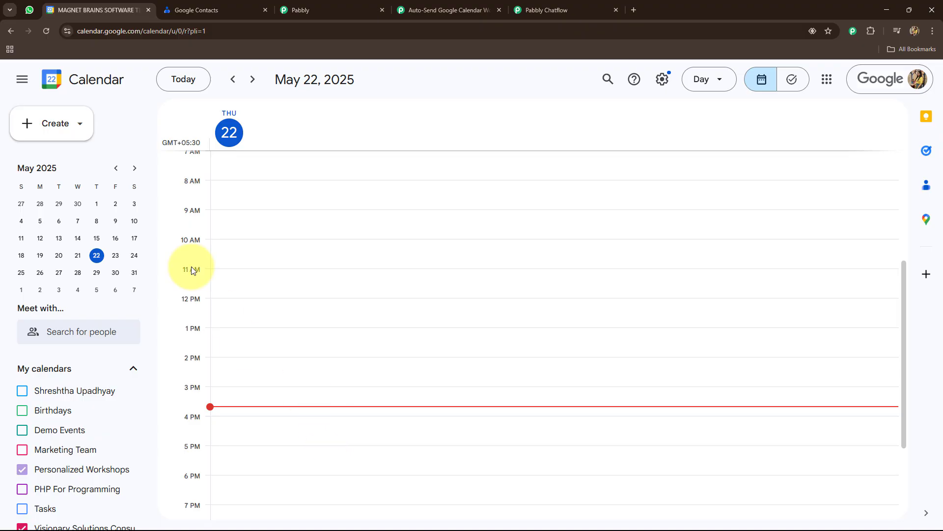
click(66, 125)
click(43, 166)
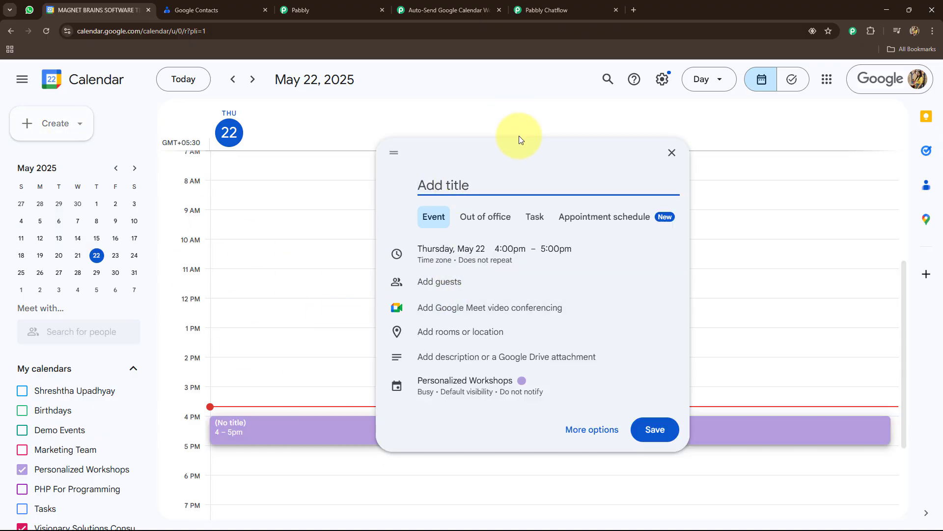
text(Demo Workshop for)
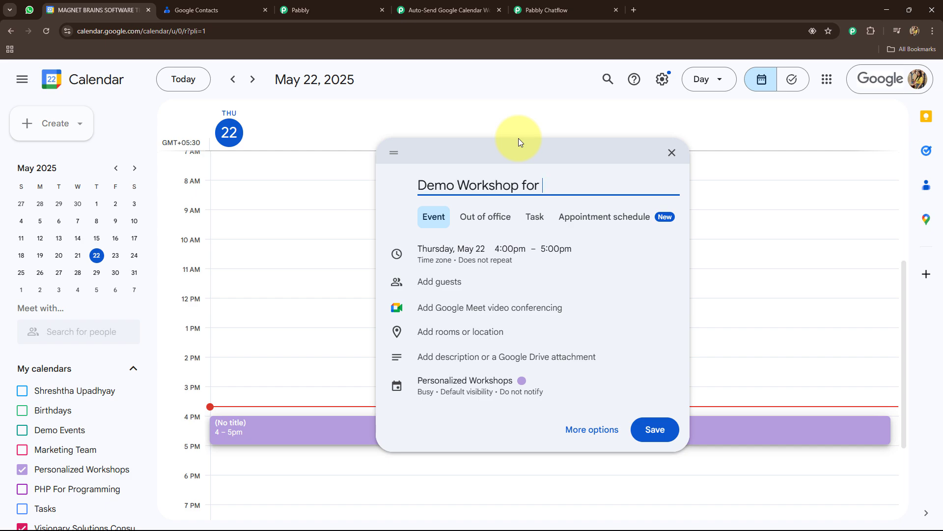
text( Smart Person)
click(472, 251)
click(474, 250)
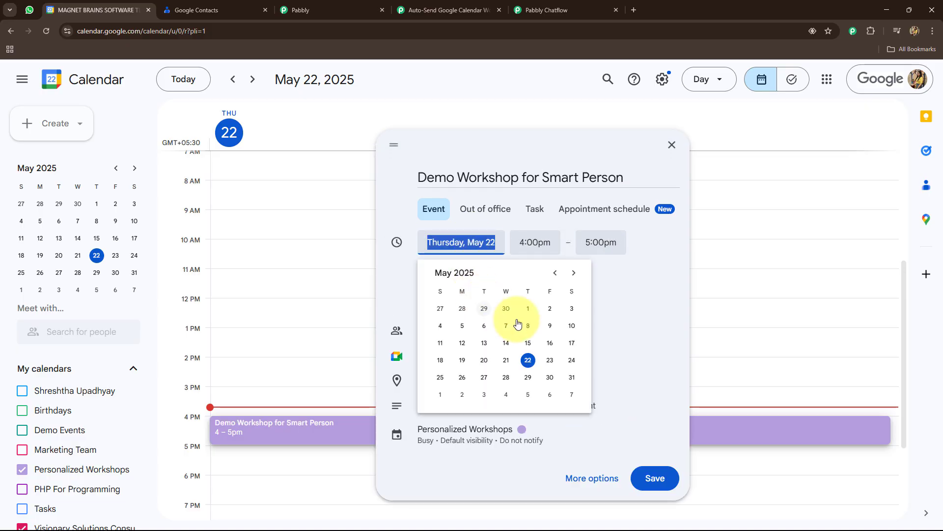
click(551, 378)
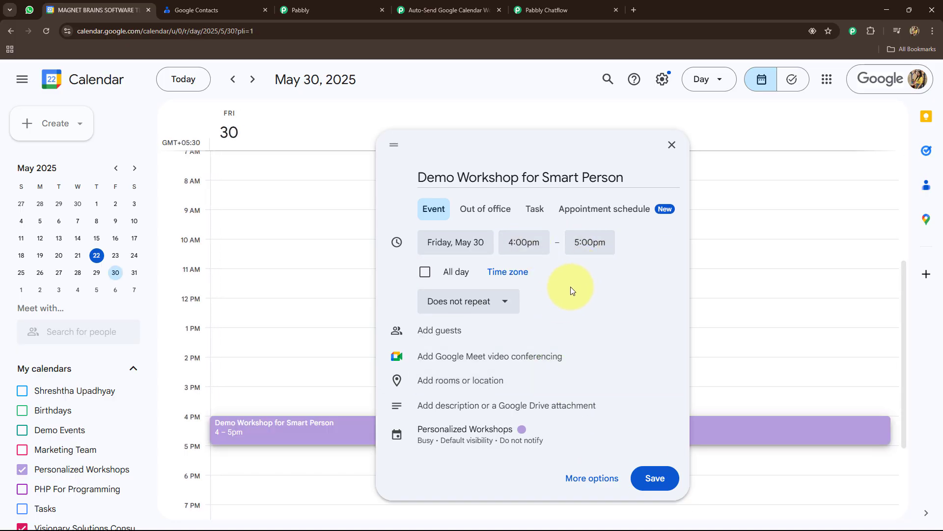
- Add the attendee as a guest of the workshop event from the suggested contacts
click(453, 334)
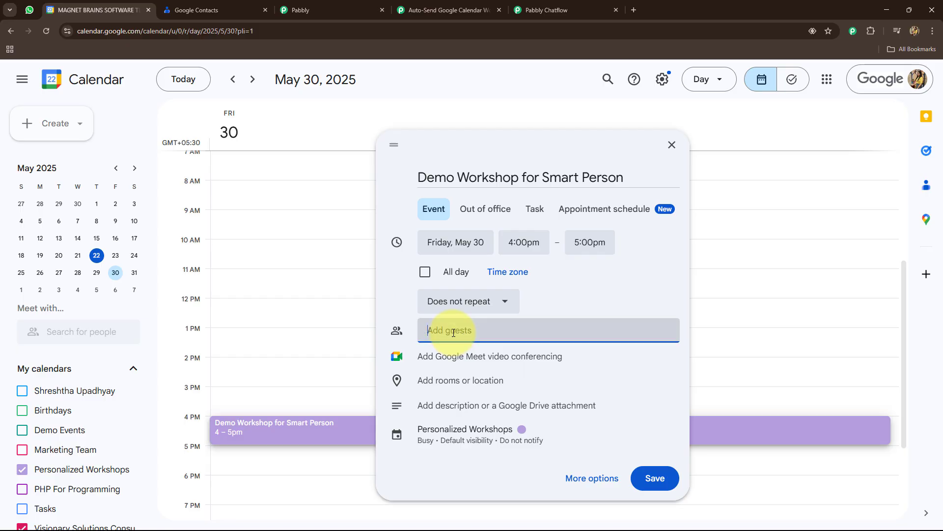
text(smartper)
click(477, 370)
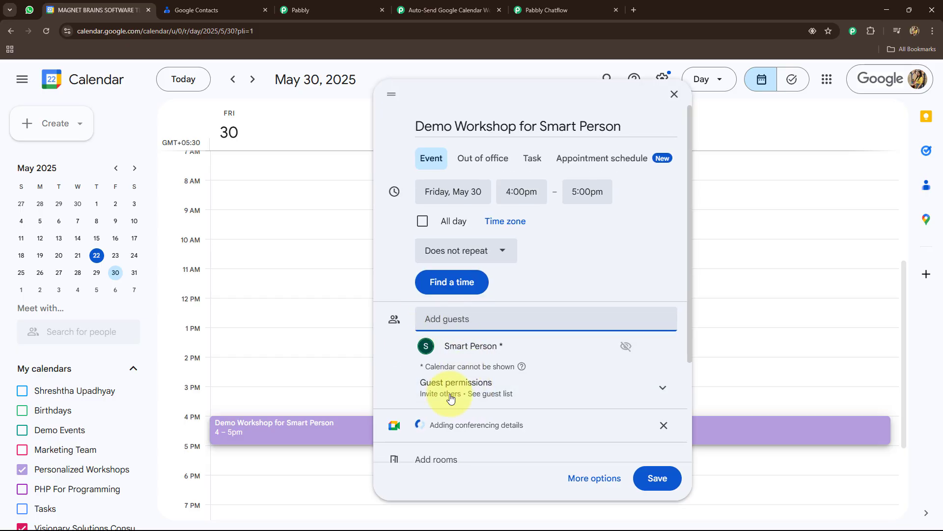
- Save the workshop event in Google Calendar and dismiss the confirmation notice
click(649, 471)
click(604, 327)
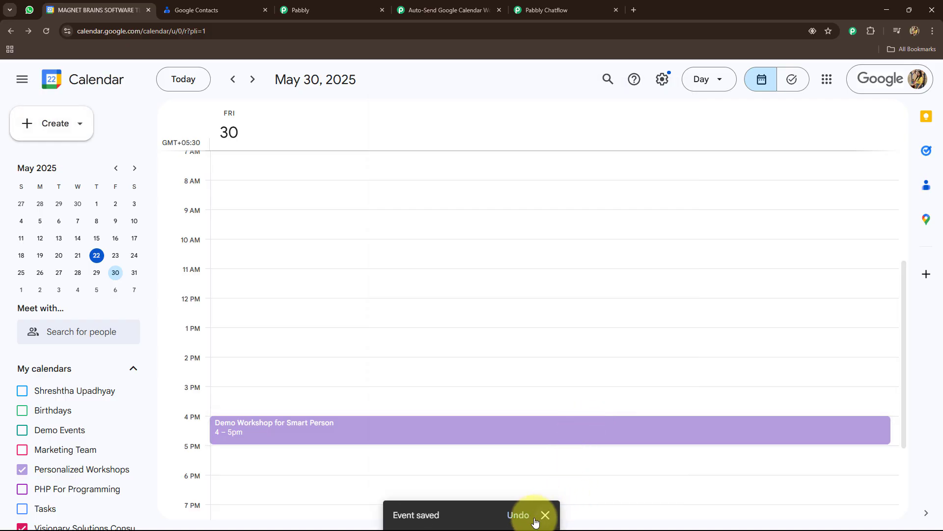
click(544, 516)
- Back in the Pabbly Connect workflow, save the Google Calendar trigger and send a test request
click(437, 10)
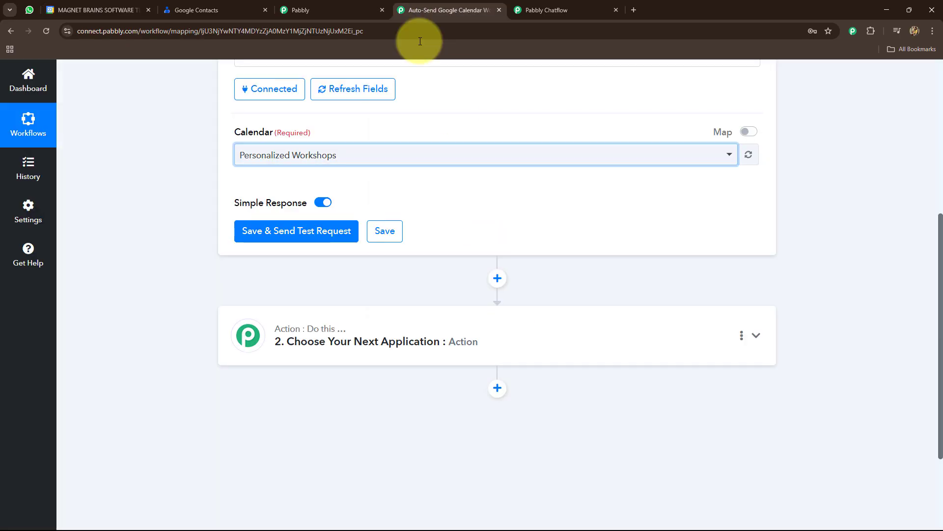
click(250, 230)
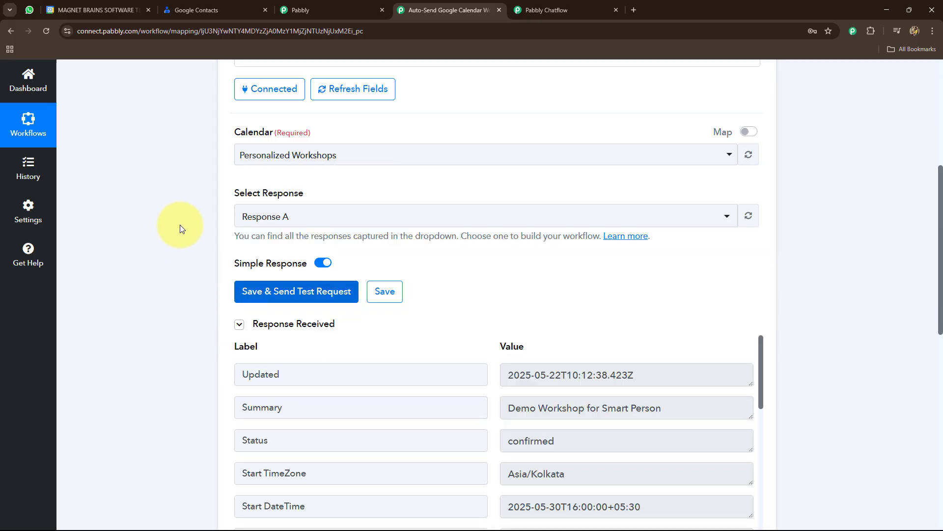
- Review the trigger's response fields down to the attendee's email, and check the full contact list in Google Contacts
scroll(180, 225, up, 2)
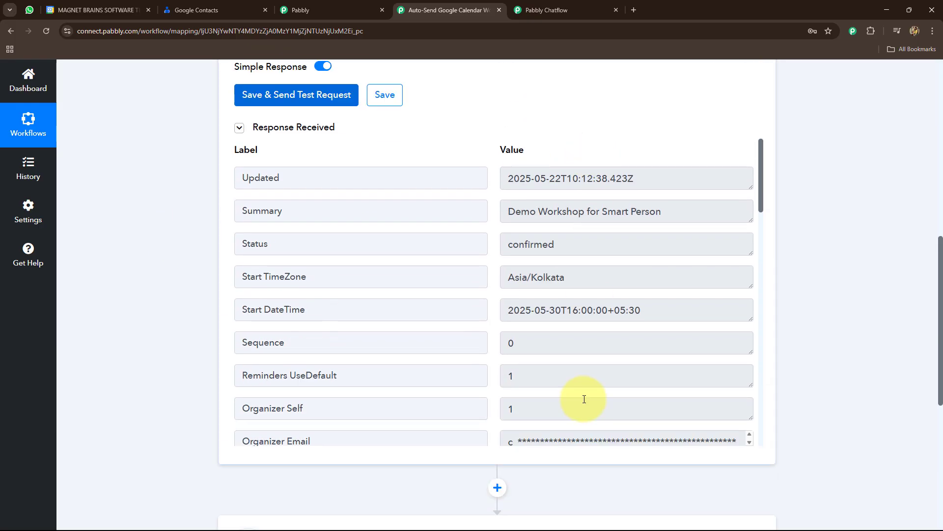
scroll(582, 394, down, 4)
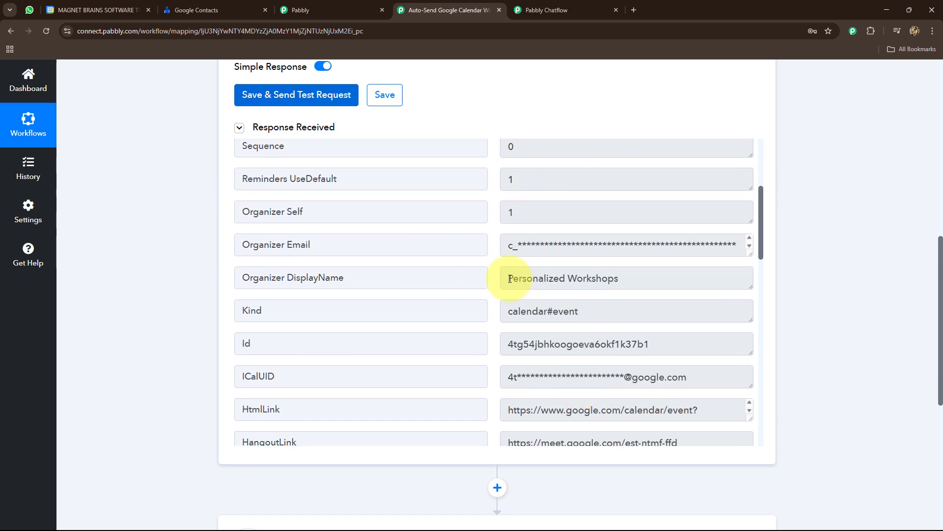
drag(502, 276, 666, 288)
scroll(511, 359, down, 7)
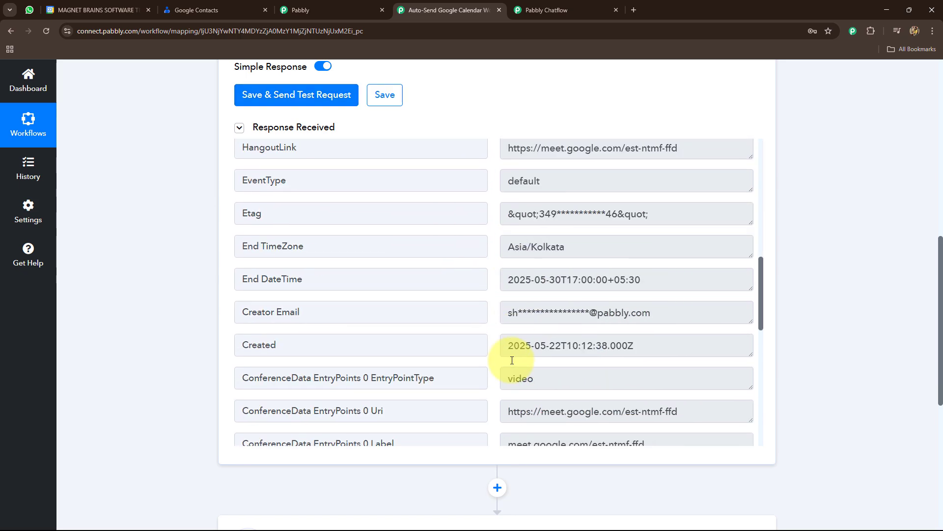
scroll(511, 360, down, 1)
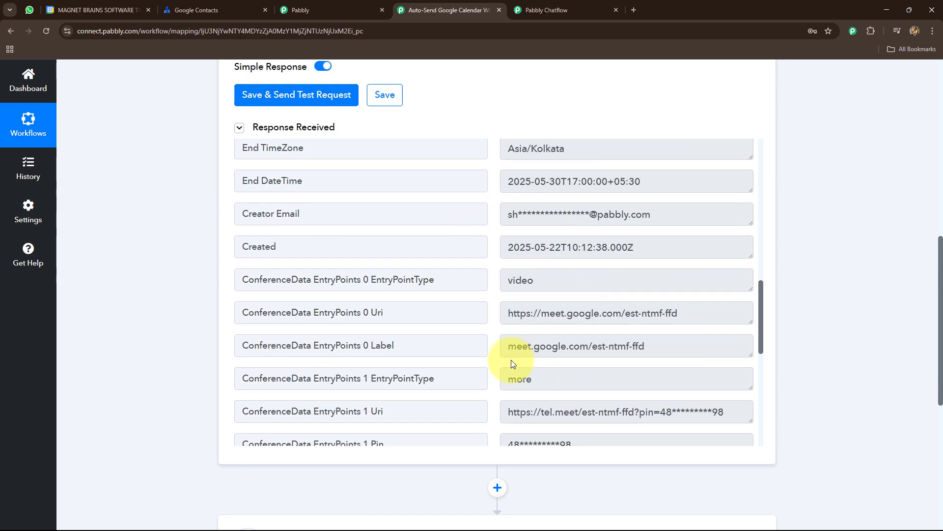
click(669, 219)
scroll(609, 304, down, 8)
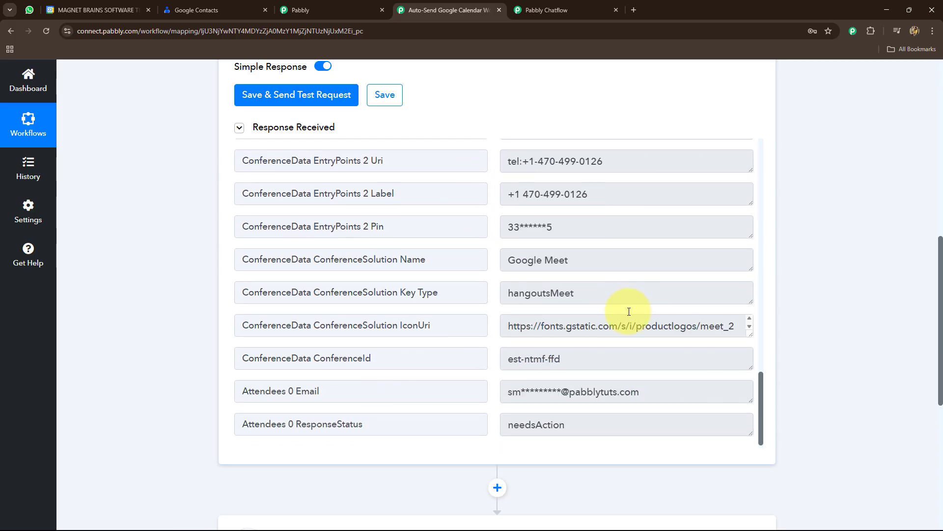
click(653, 388)
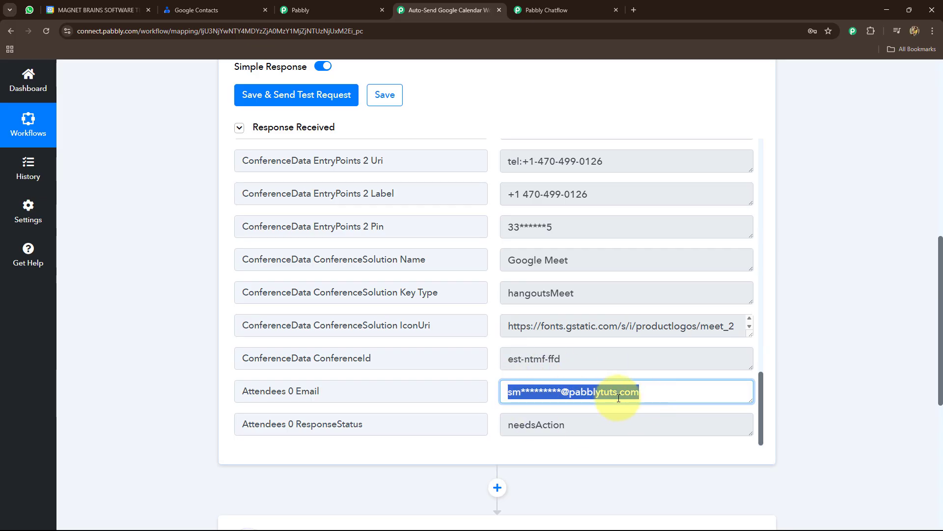
click(231, 8)
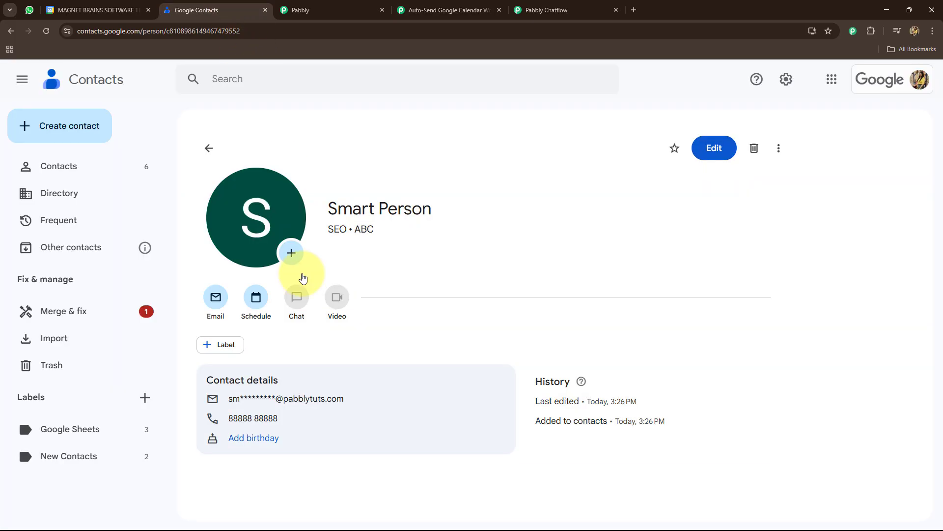
click(57, 166)
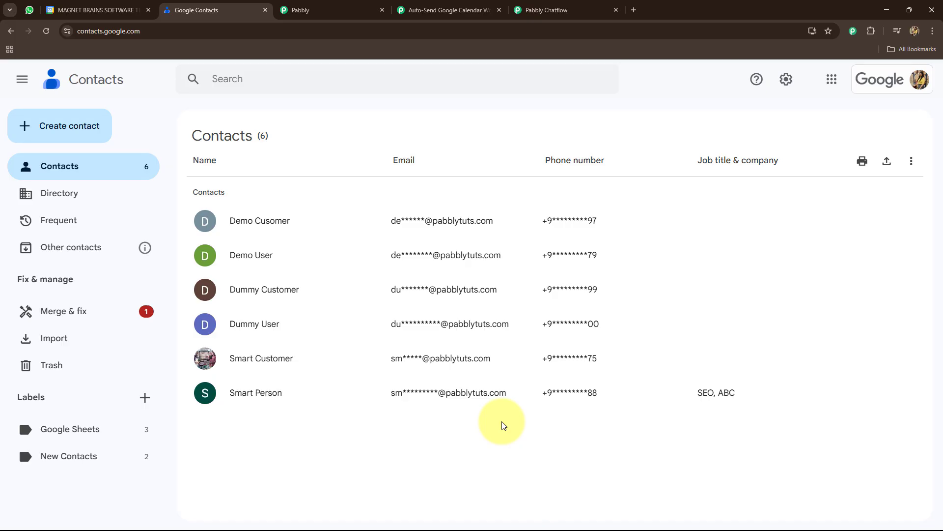
- Back in the Pabbly Connect workflow, set the second step's app to Google Contacts with the action event Search Contact
click(479, 8)
scroll(295, 378, down, 4)
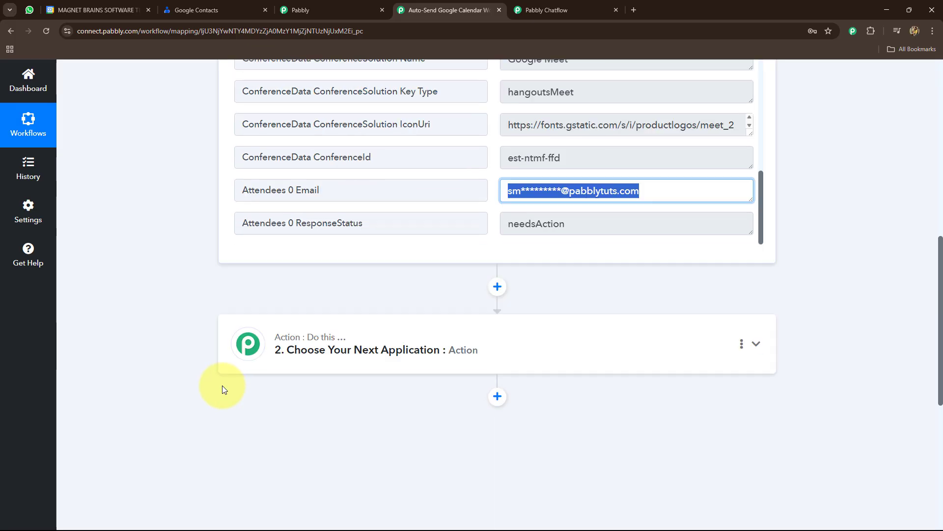
scroll(223, 385, down, 3)
click(343, 221)
scroll(266, 342, up, 4)
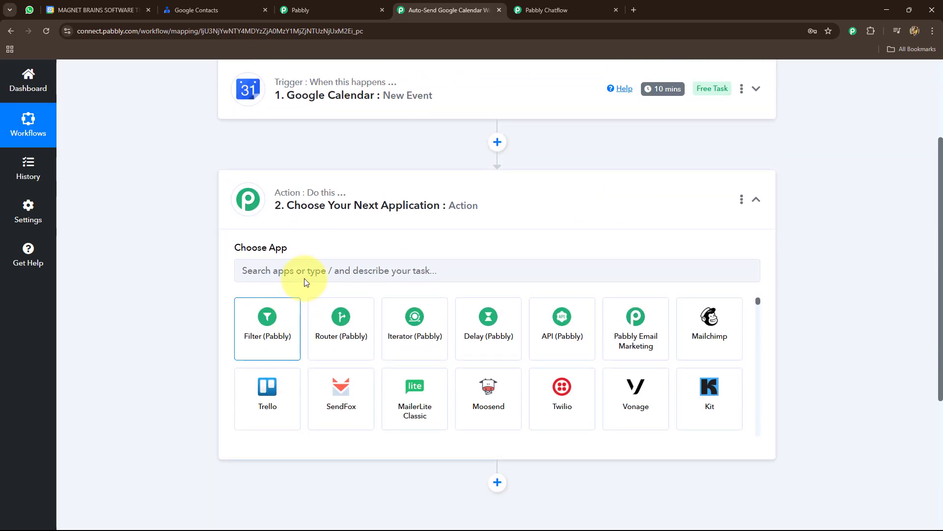
click(305, 278)
text(Goo)
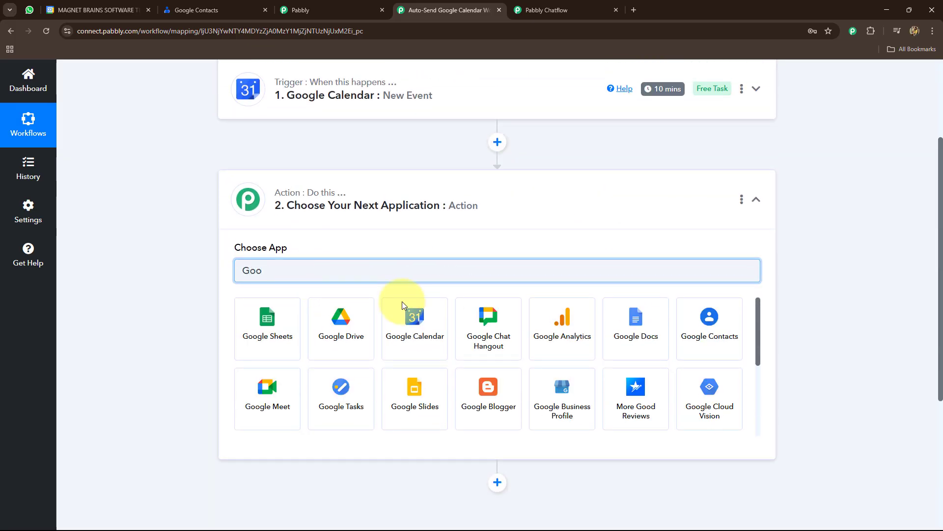
click(686, 352)
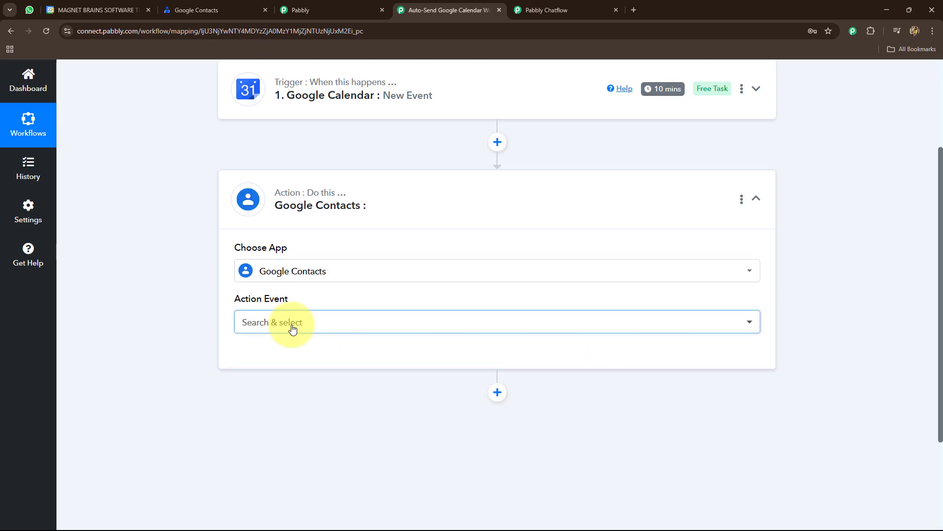
click(293, 329)
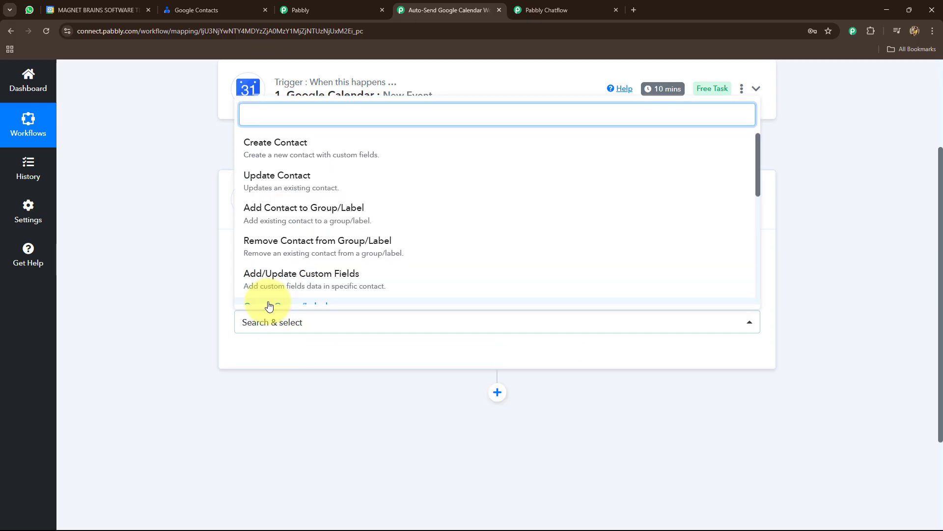
text(sea)
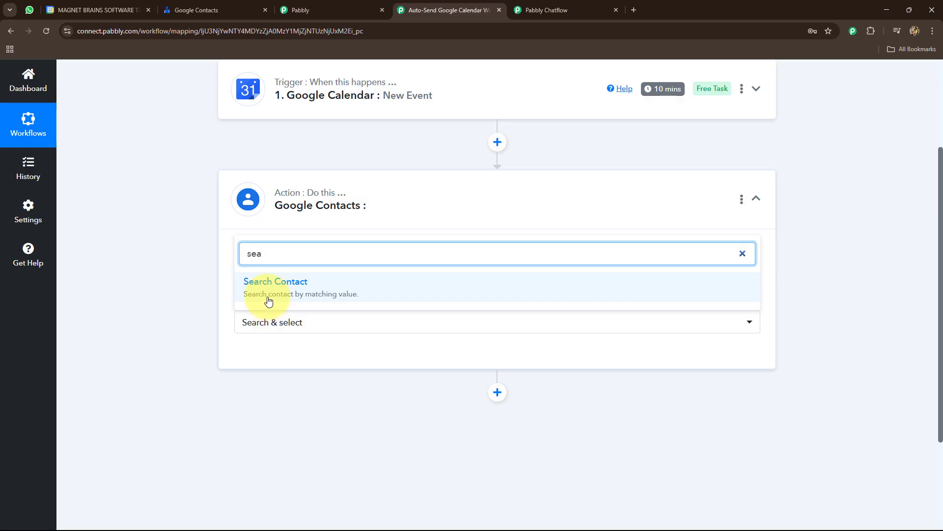
click(266, 299)
- Add a new Google Contacts connection and authorize it by signing in with the existing Google account
click(278, 355)
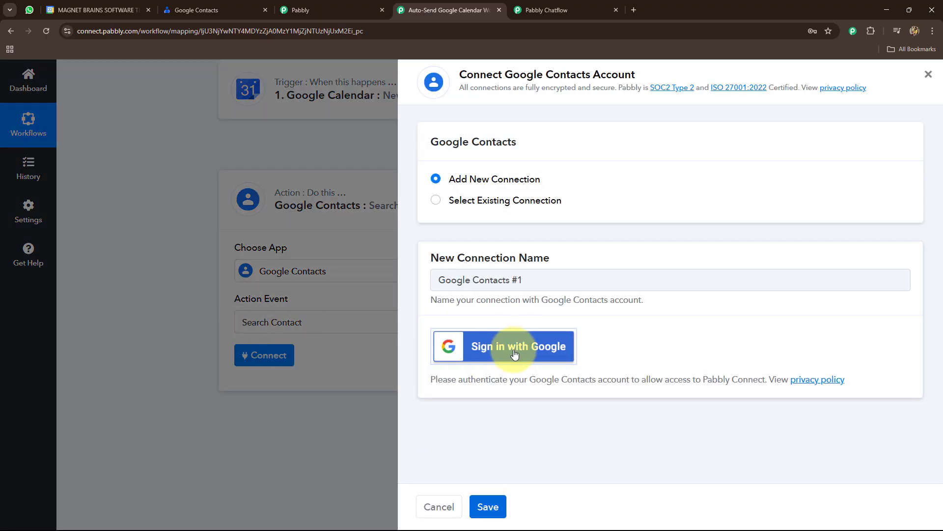
click(231, 10)
click(432, 4)
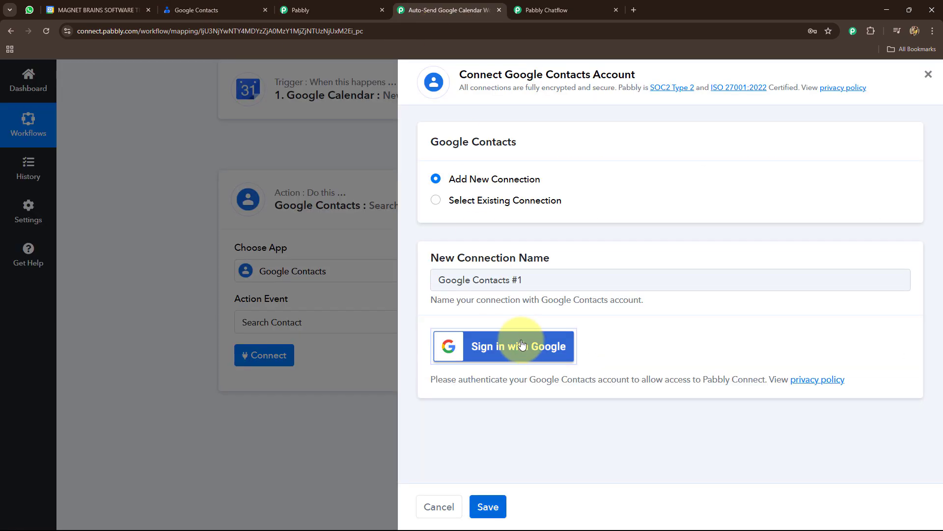
click(515, 349)
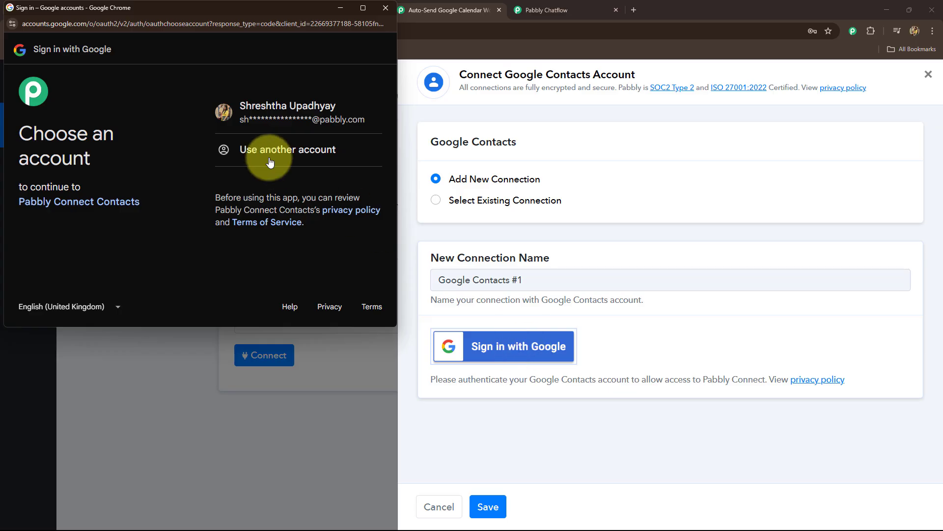
click(227, 111)
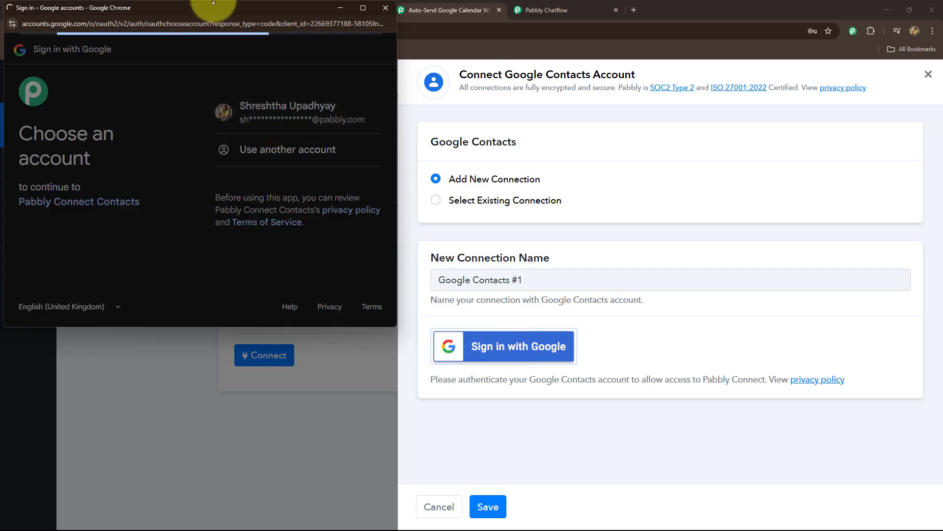
scroll(237, 244, down, 4)
click(302, 262)
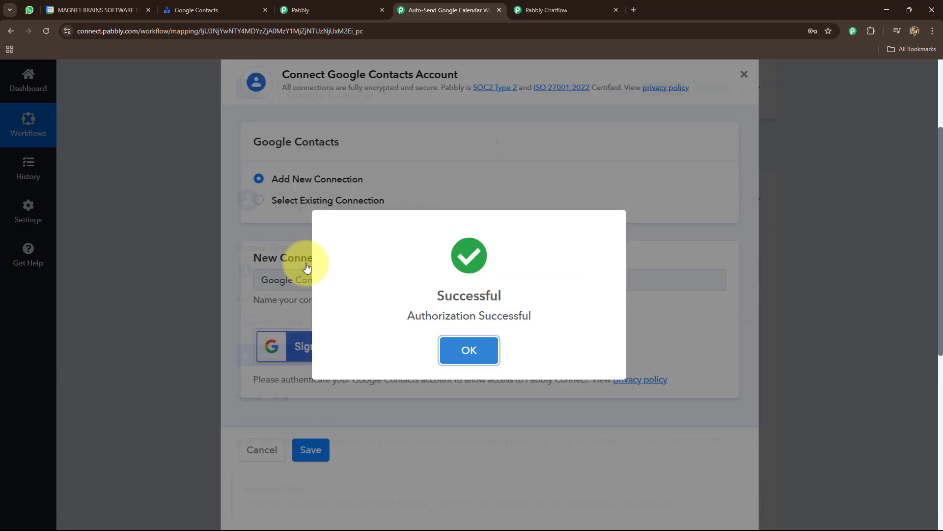
key(Return)
- Map the Attendees 0 Email field from the Google Calendar trigger as the contact search value
scroll(204, 234, down, 3)
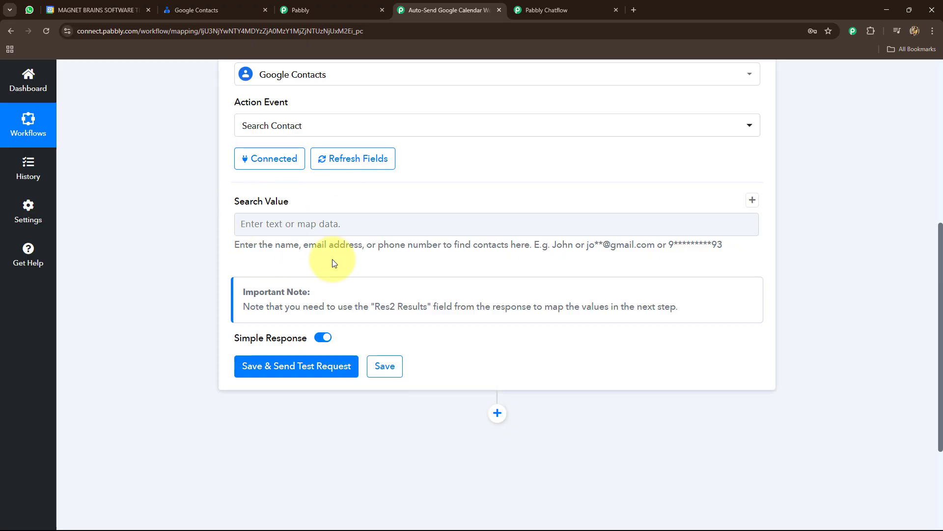
click(313, 228)
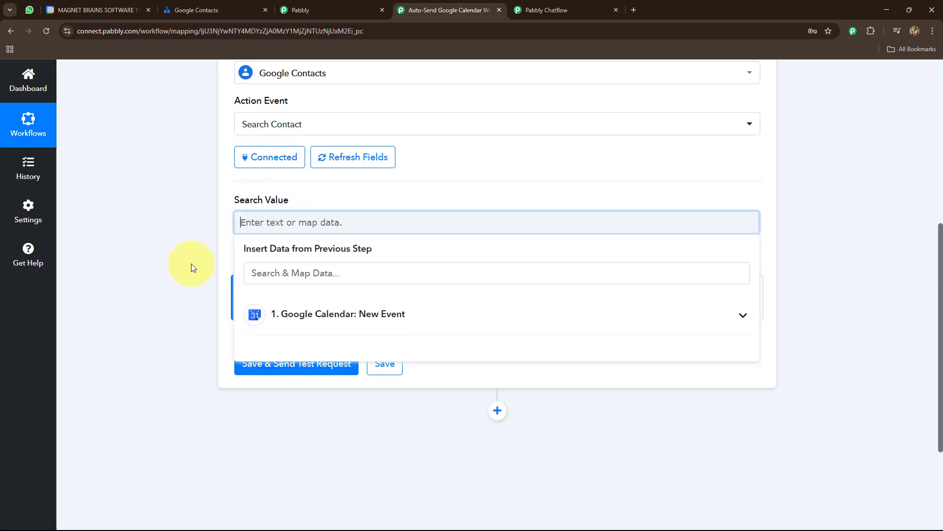
scroll(306, 226, down, 2)
click(305, 222)
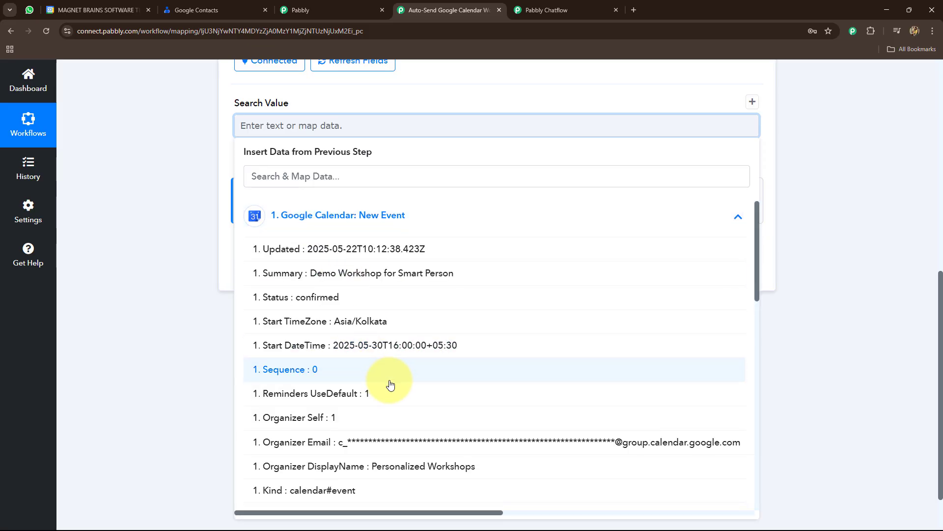
scroll(390, 381, down, 10)
scroll(388, 383, down, 3)
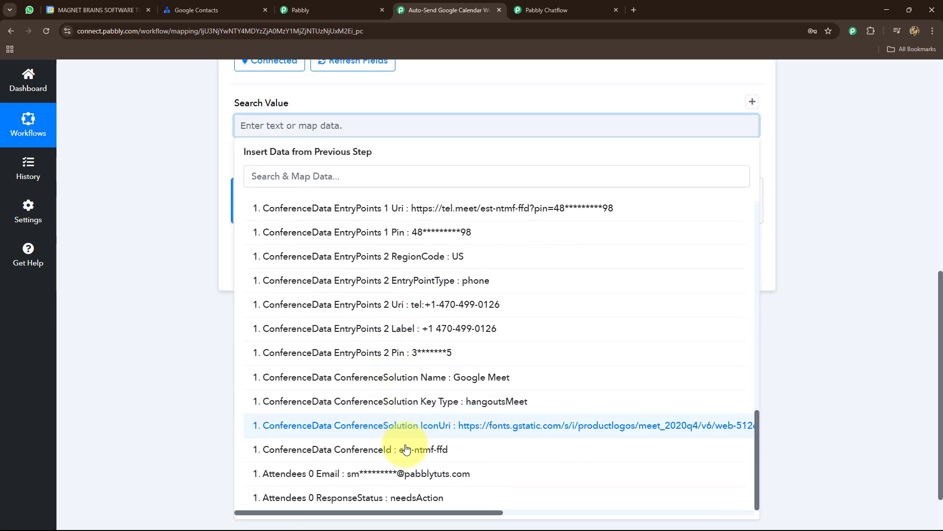
click(419, 475)
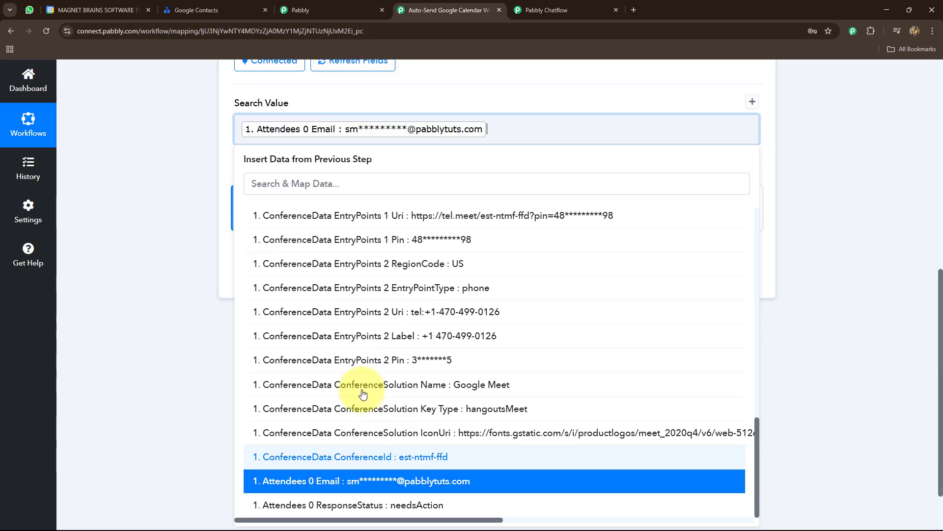
click(156, 265)
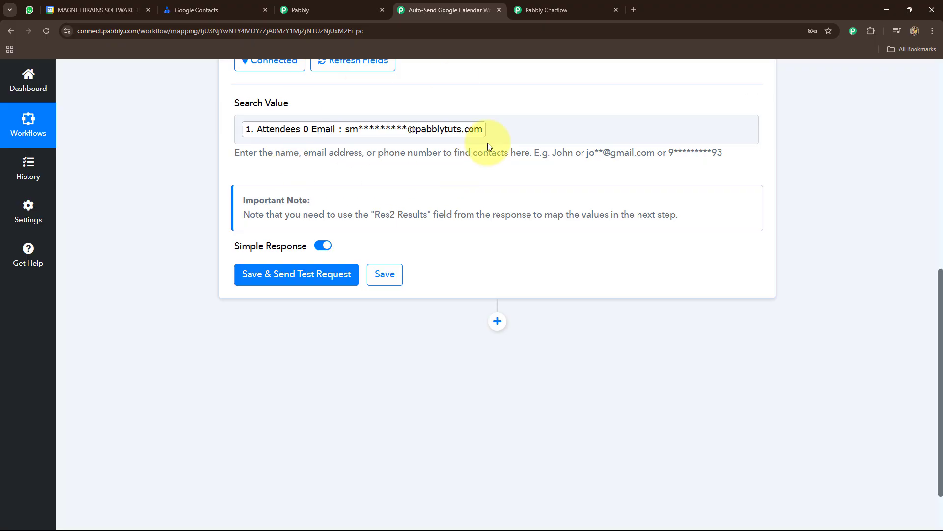
- Save the Search Contact action with a test request, and review the email and phone number fields in its response
click(303, 282)
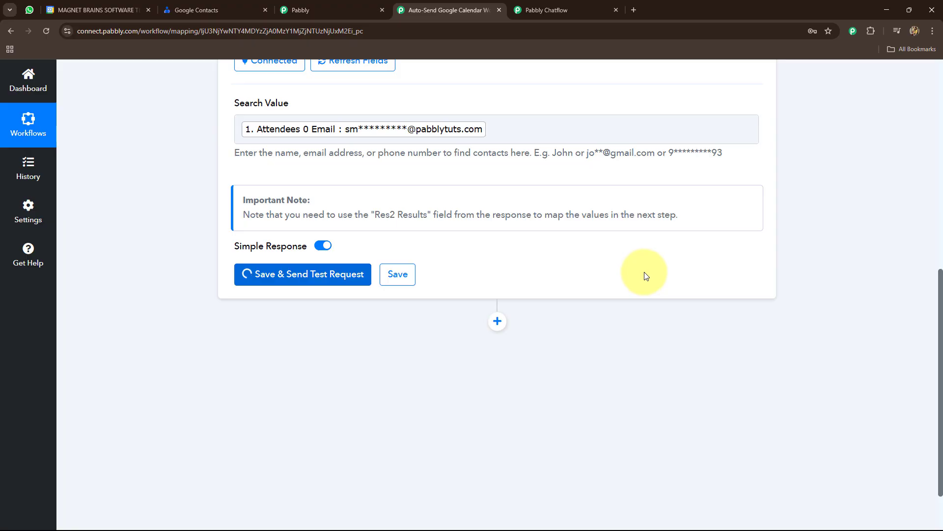
scroll(745, 268, down, 6)
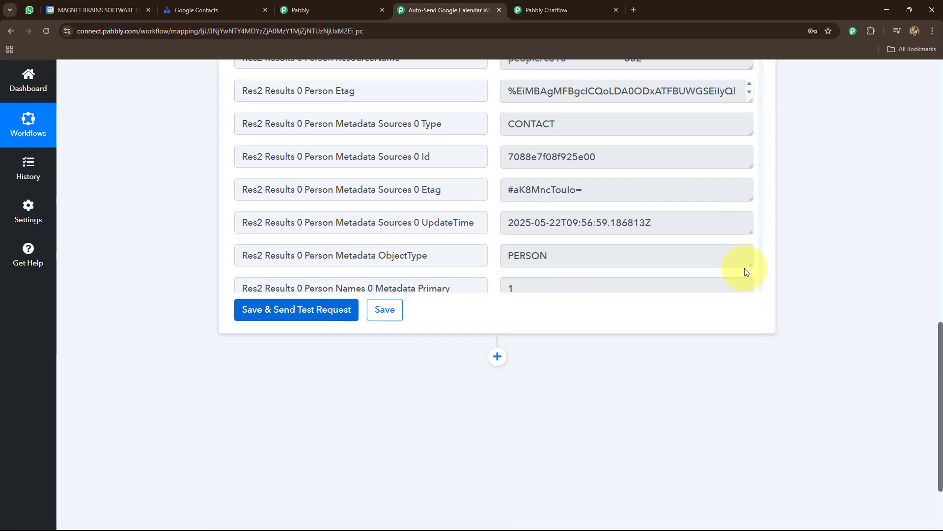
scroll(688, 260, up, 2)
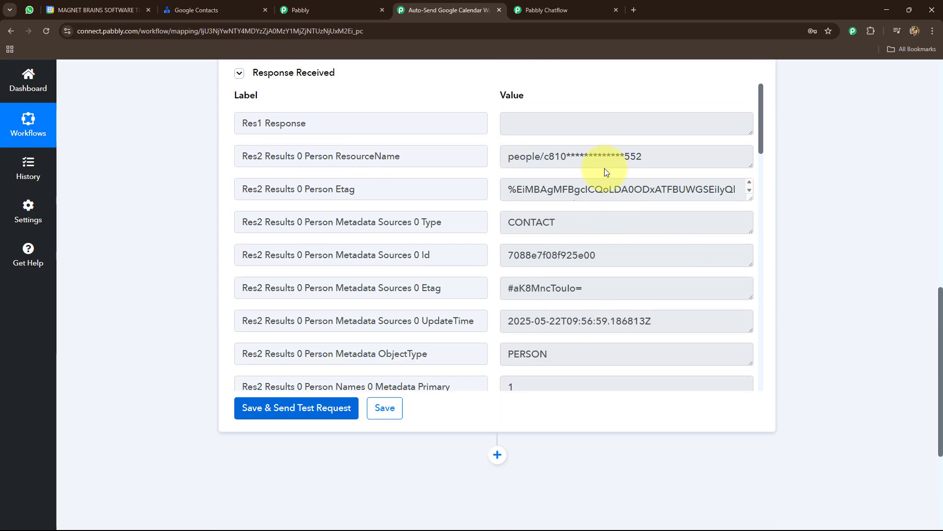
scroll(585, 266, down, 4)
scroll(585, 266, down, 12)
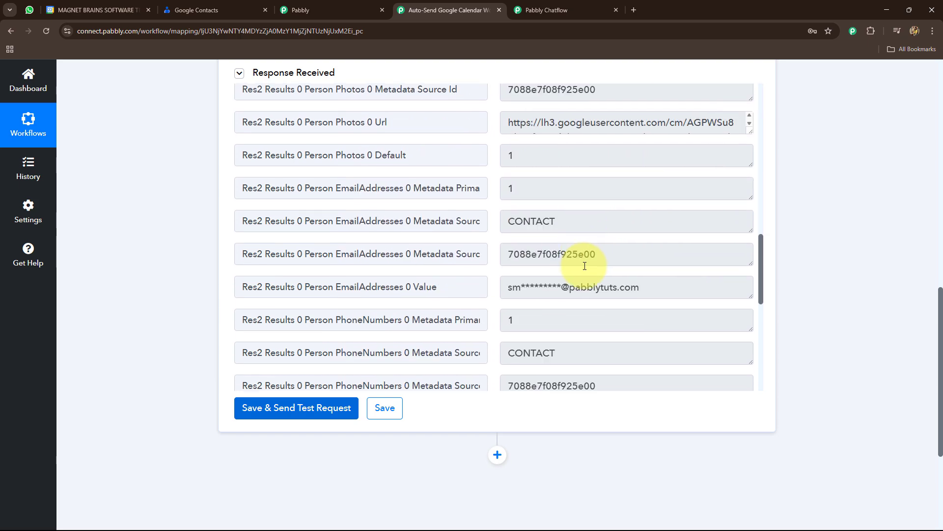
click(585, 292)
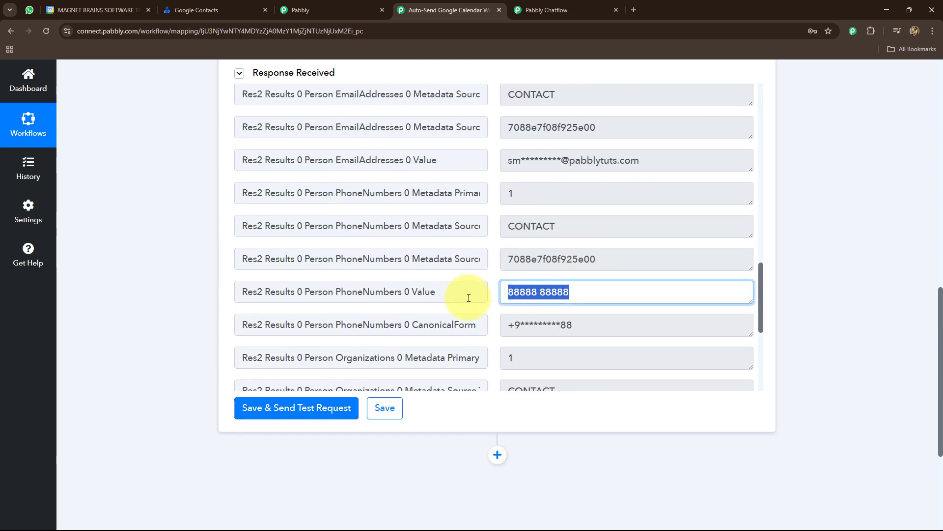
scroll(848, 306, down, 4)
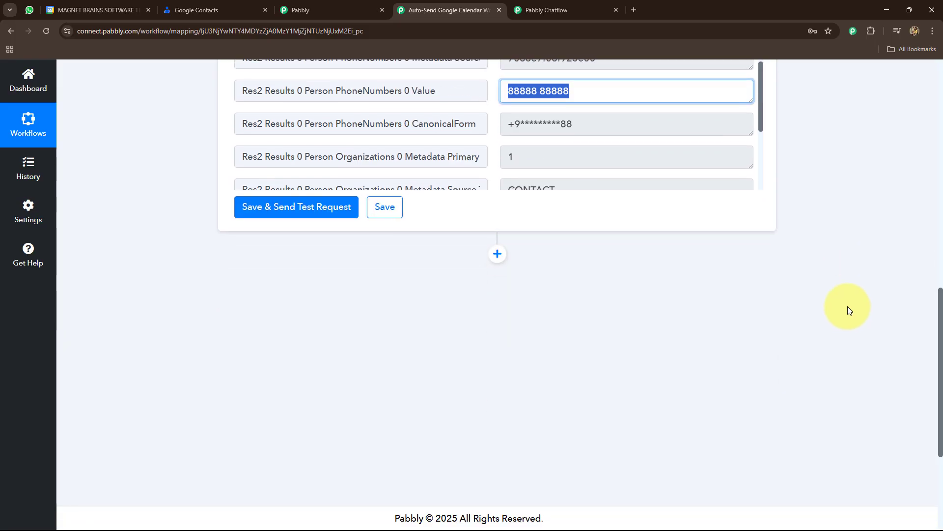
scroll(844, 306, up, 6)
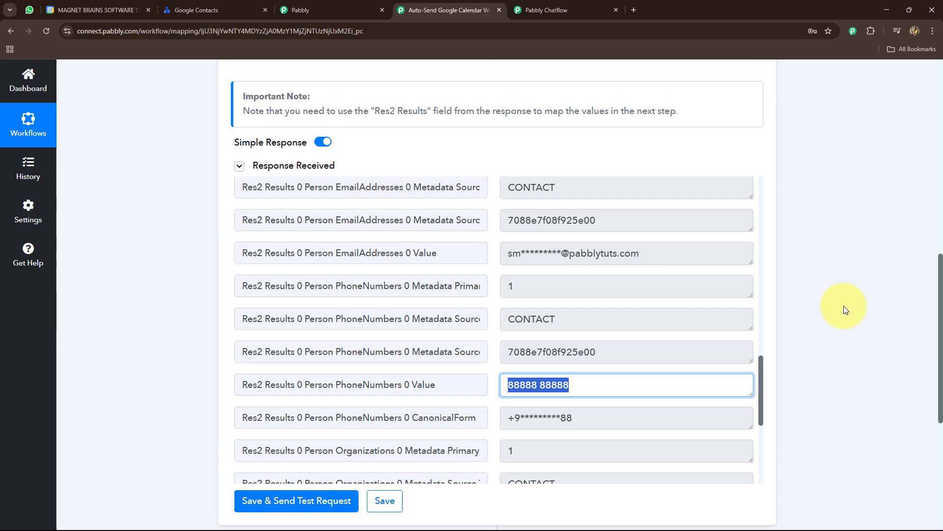
- Add a Delay (Pabbly) action after the Search Contact step with the action event Add Time Delay, and connect it
scroll(843, 309, down, 5)
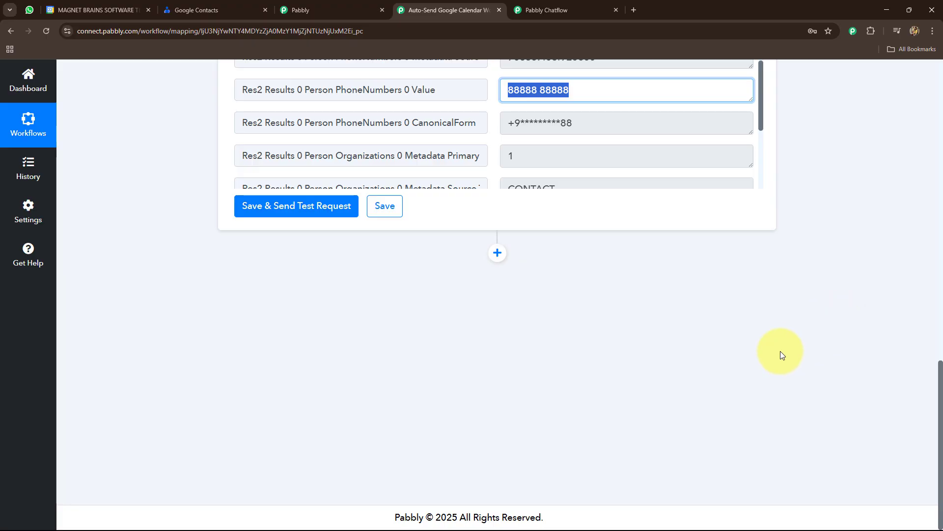
click(497, 253)
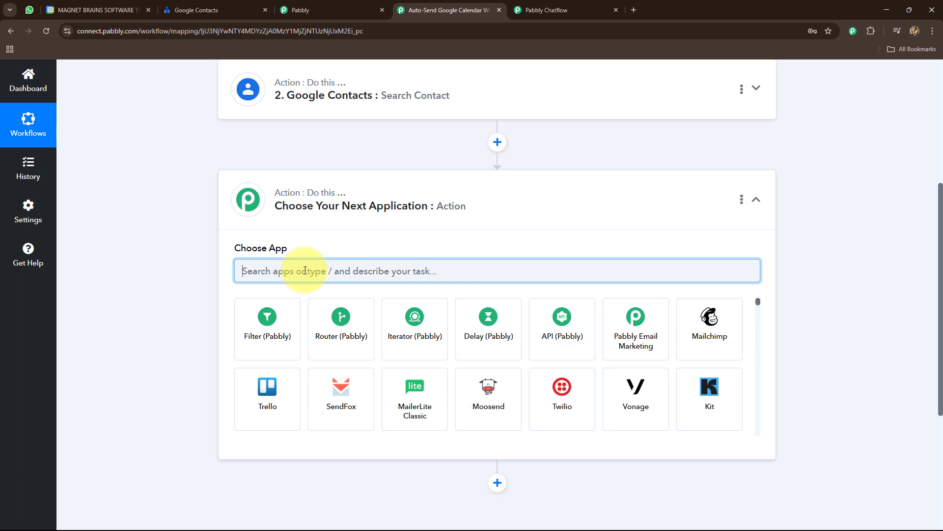
click(506, 329)
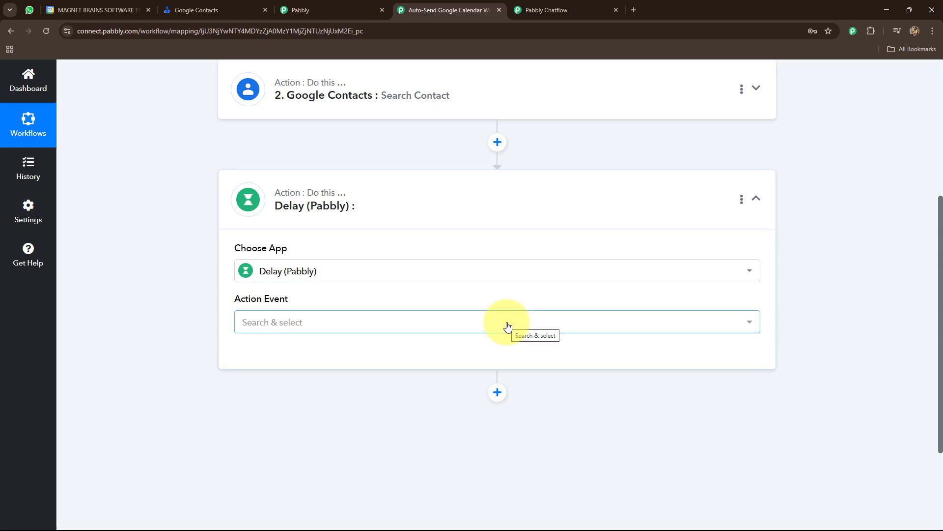
click(343, 320)
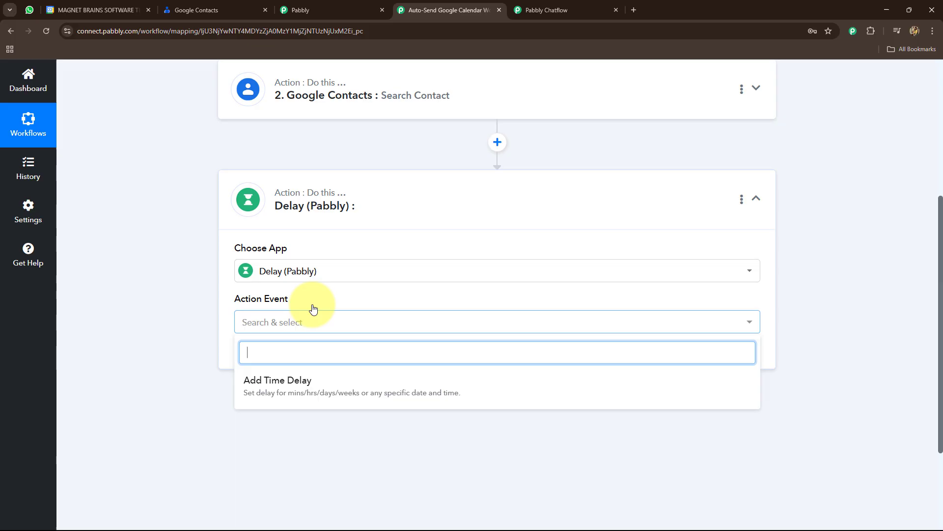
click(280, 397)
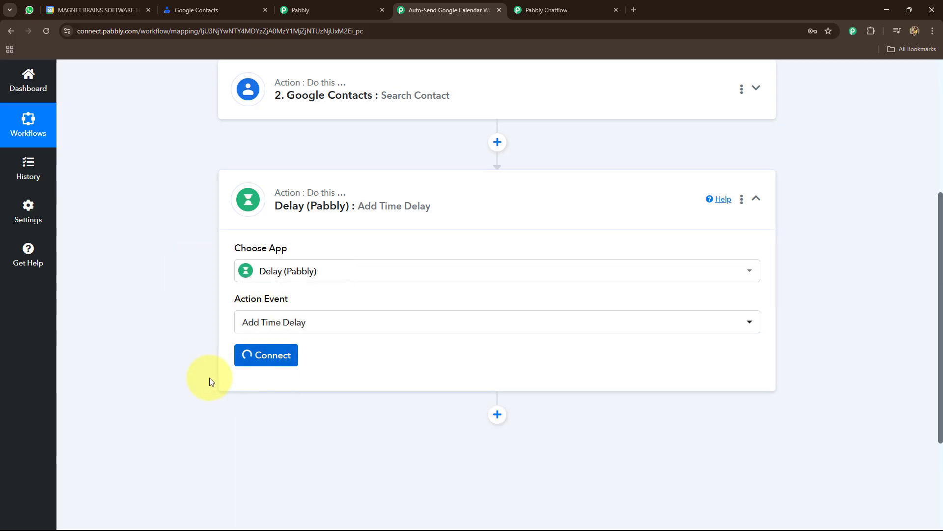
- Set how the workflow is delayed to Delay Until
scroll(187, 313, down, 4)
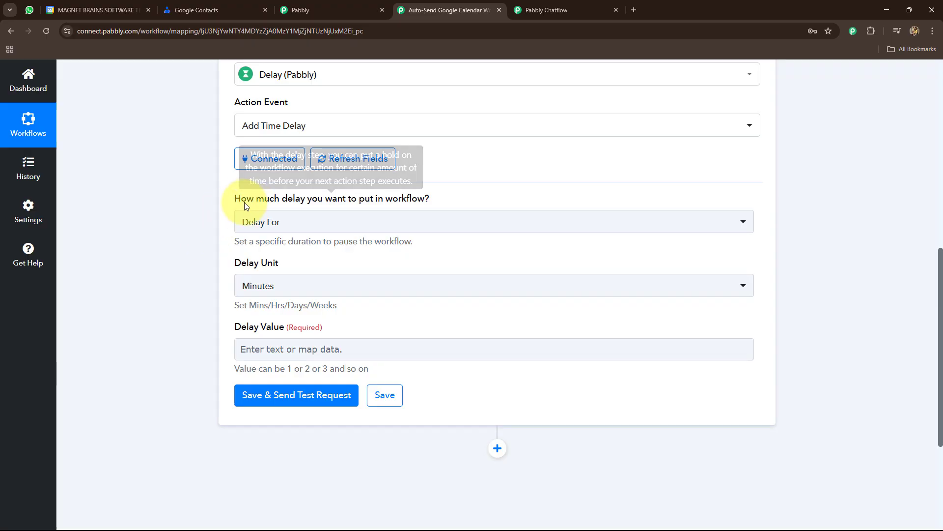
click(362, 221)
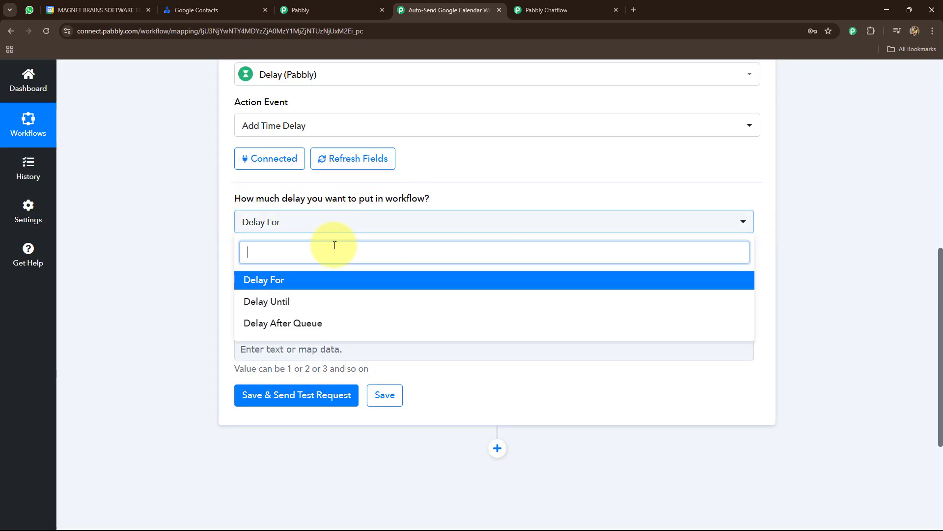
click(266, 302)
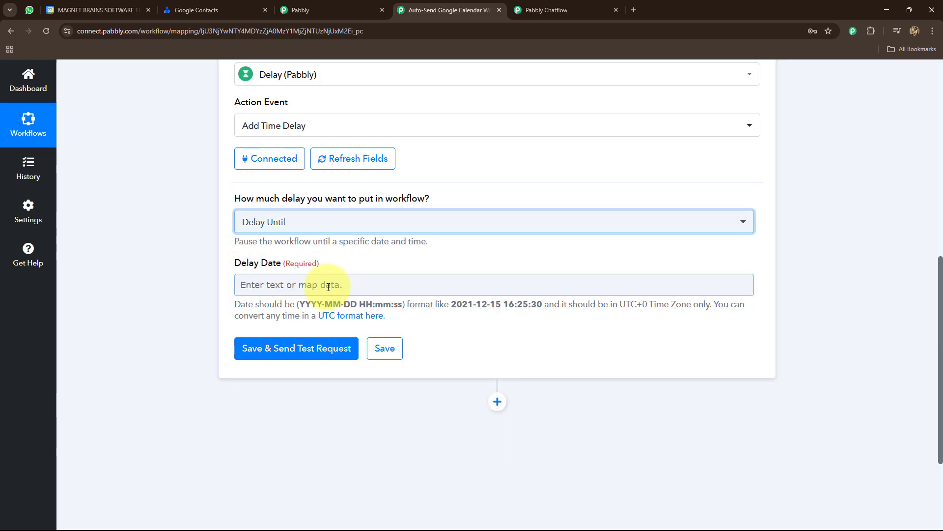
- Check the date format required for Delay Date and search the earlier steps' data for the event's start date
drag(235, 304, 382, 305)
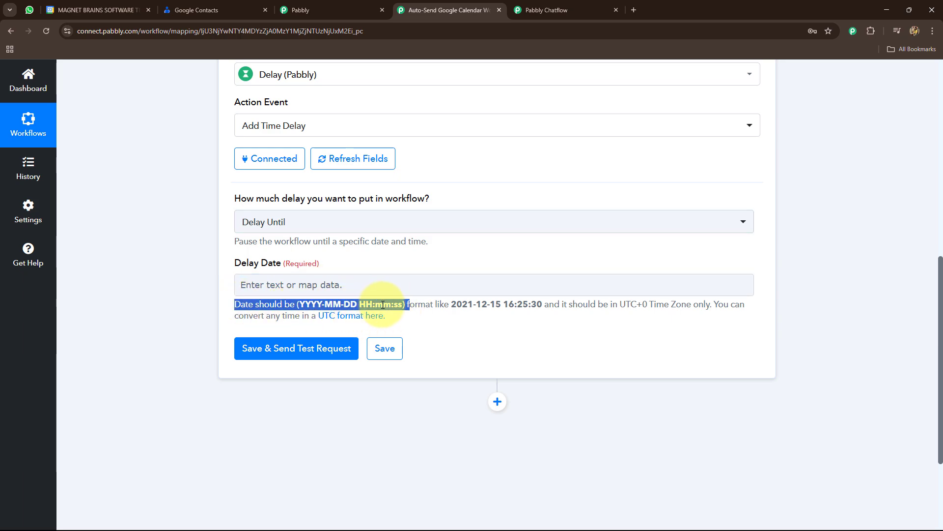
drag(450, 305, 544, 304)
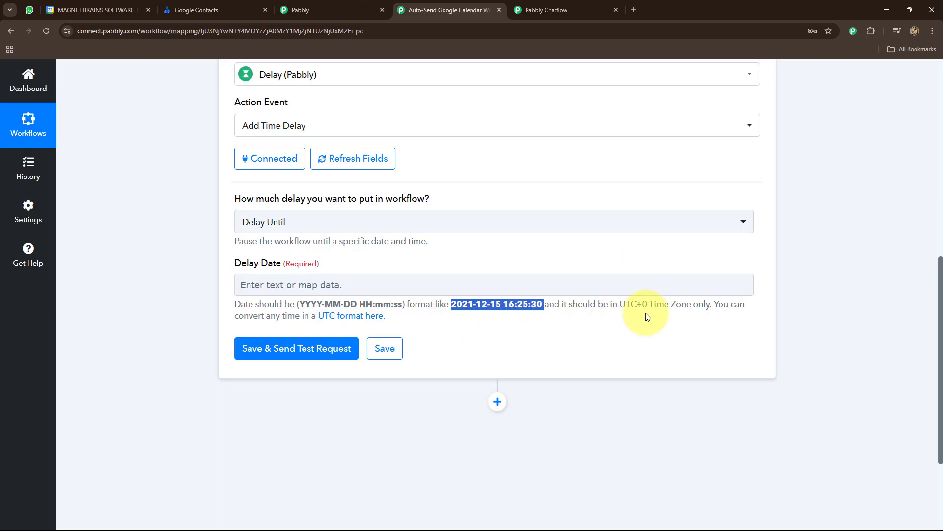
click(295, 285)
text(sta)
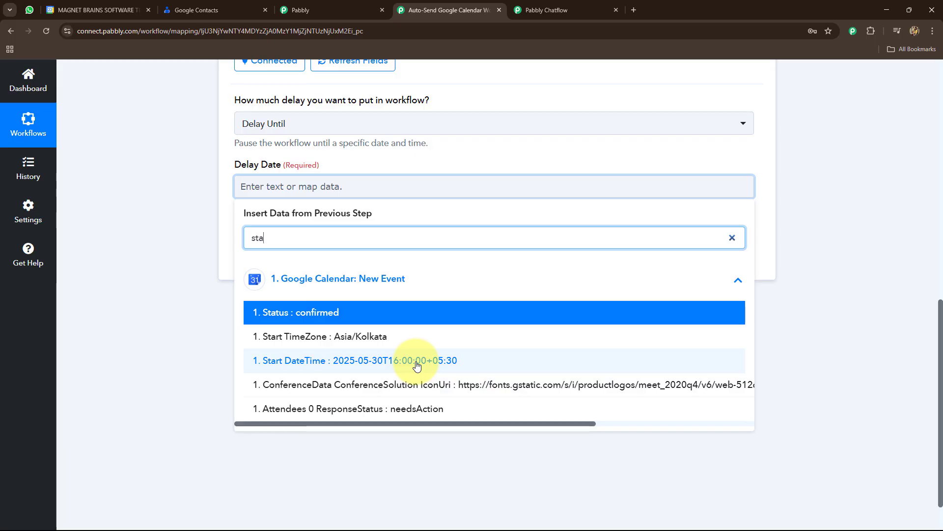
- Insert a Date/Time Formatter (Pabbly) action between Google Contacts and Delay with the event Add/Subtract Time, and connect it
scroll(148, 231, up, 5)
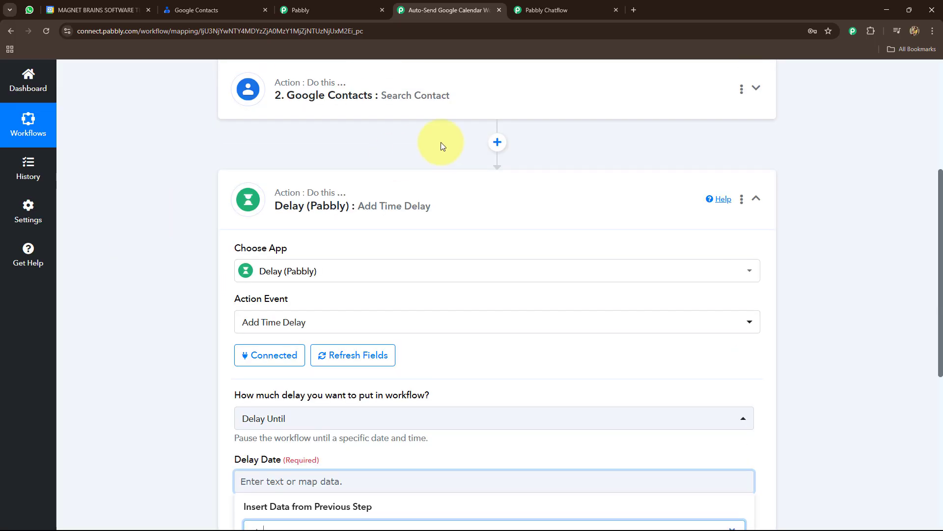
click(498, 143)
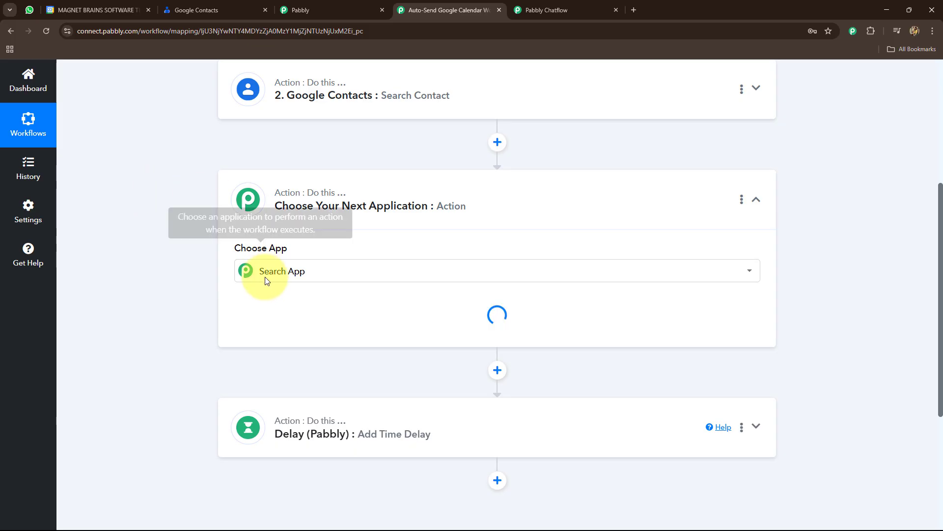
click(281, 273)
text(date)
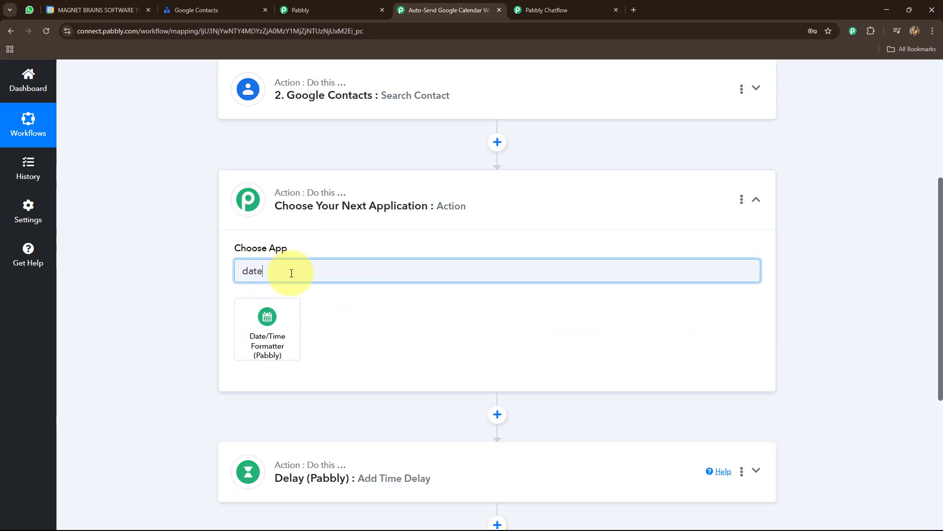
click(284, 319)
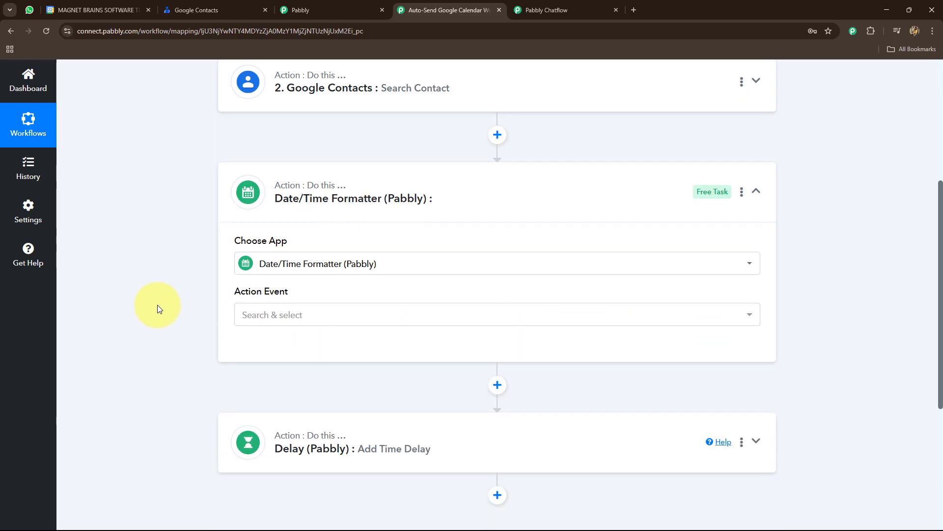
click(324, 223)
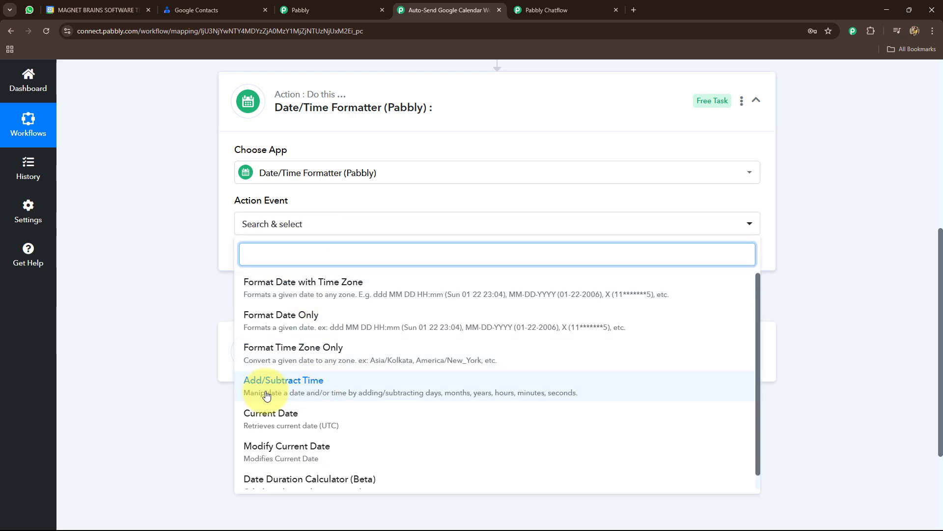
click(291, 393)
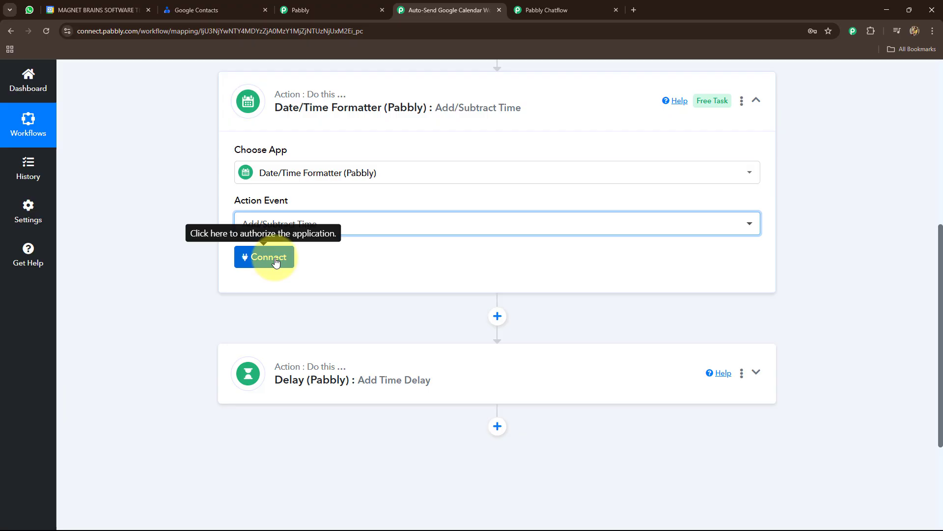
click(276, 261)
- Map the Start DateTime field from the Google Calendar trigger as the formatter's date
scroll(243, 186, down, 4)
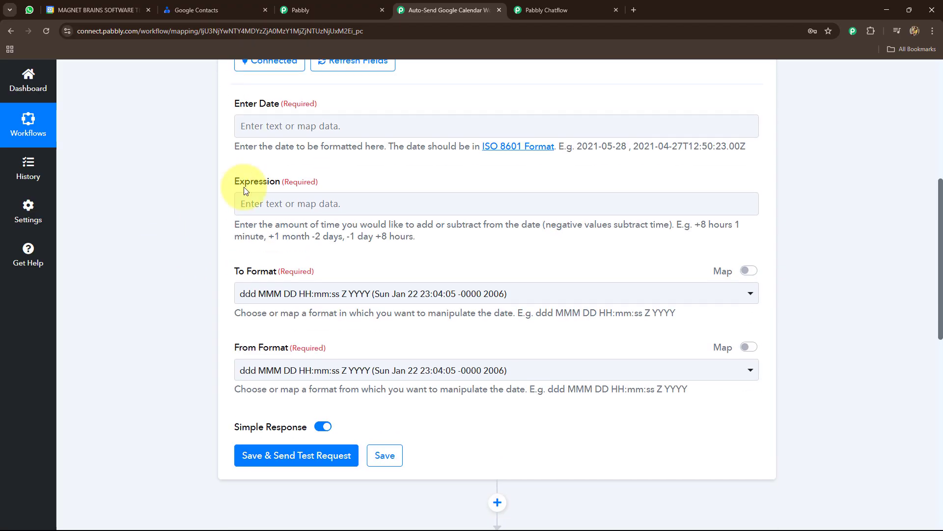
click(264, 125)
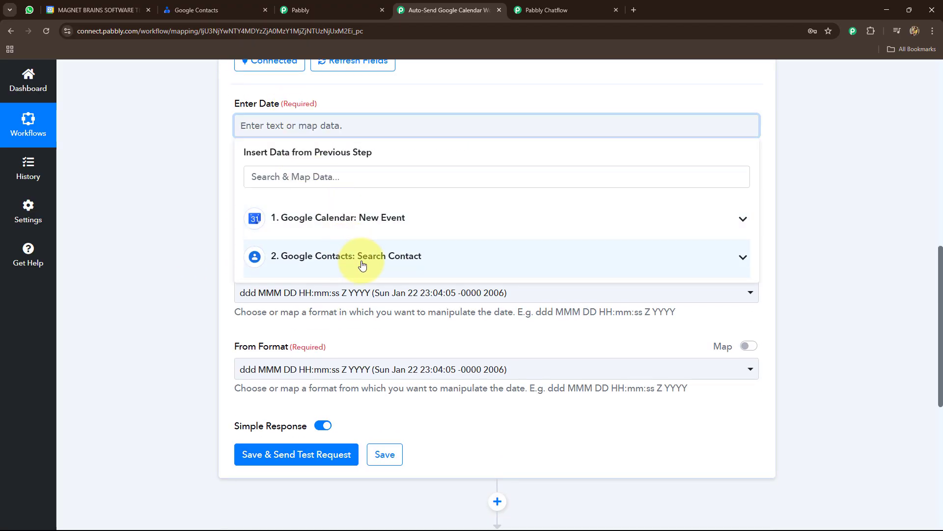
click(337, 219)
click(309, 175)
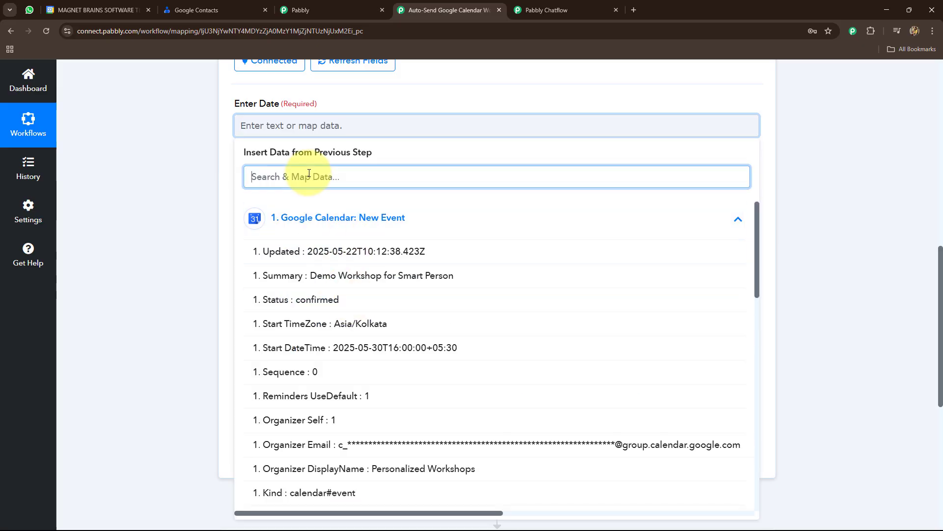
text(sta)
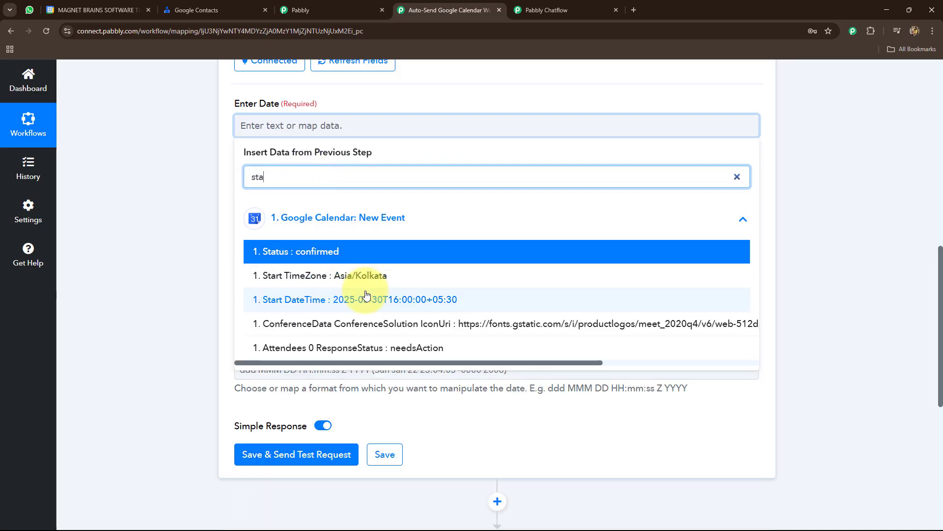
click(366, 298)
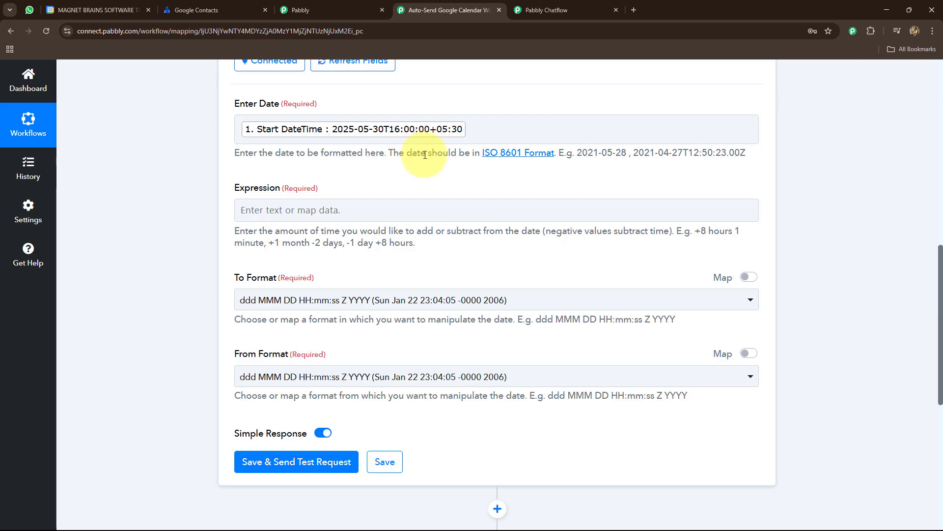
- Read the guidance on adding or subtracting time, and set the formatter's Expression to -1 day
scroll(425, 155, down, 2)
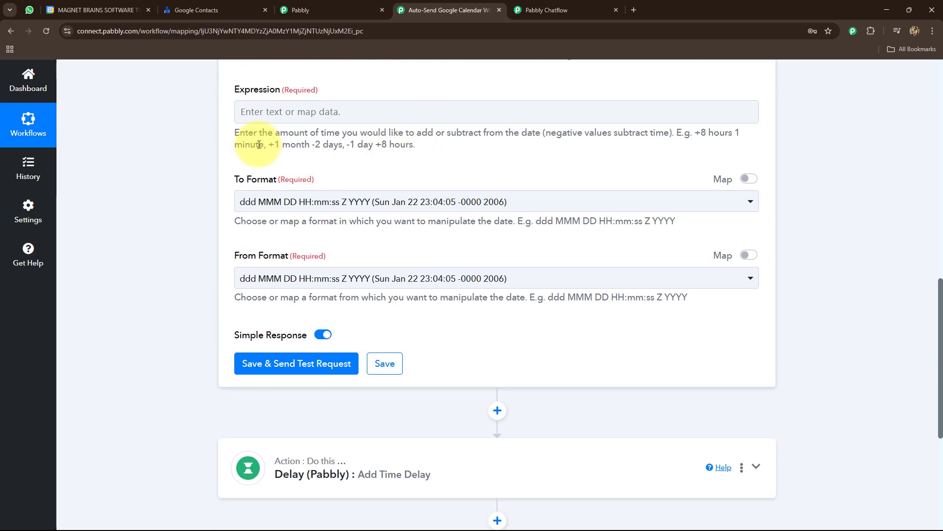
drag(266, 132, 469, 152)
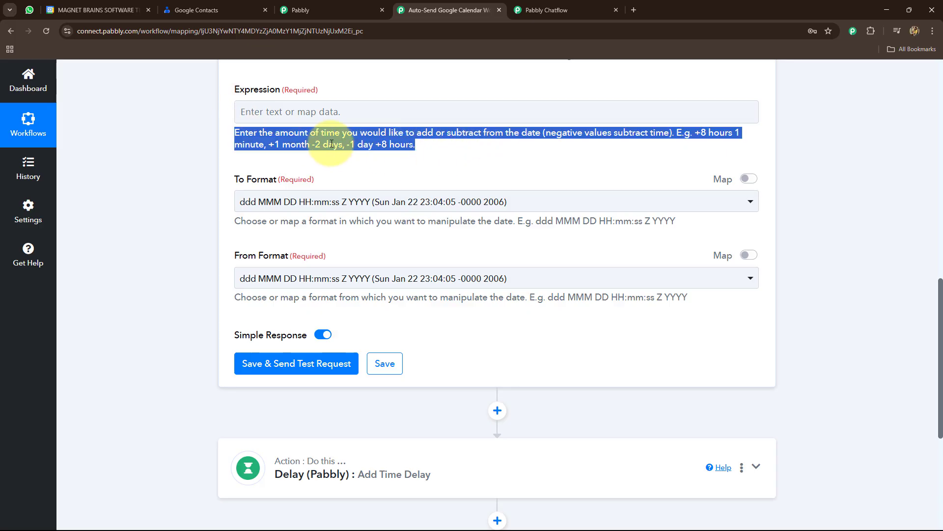
click(393, 148)
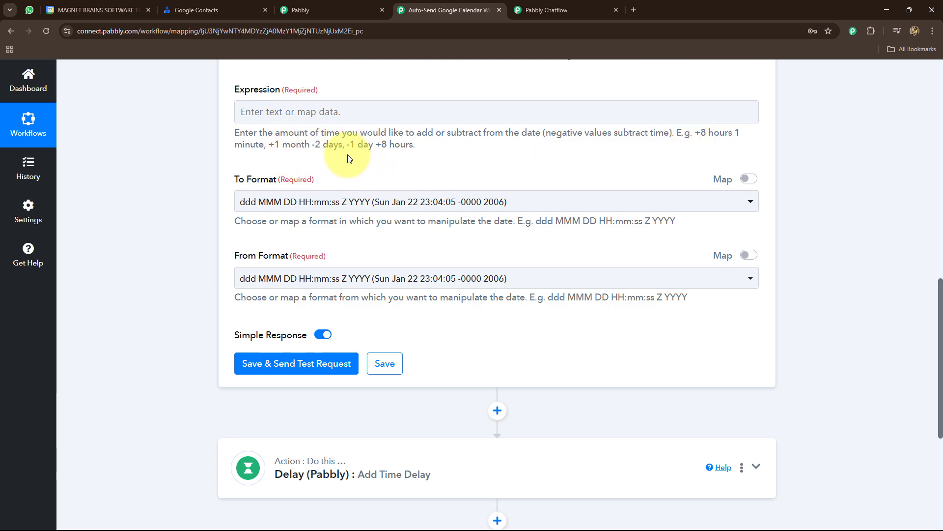
scroll(167, 181, up, 2)
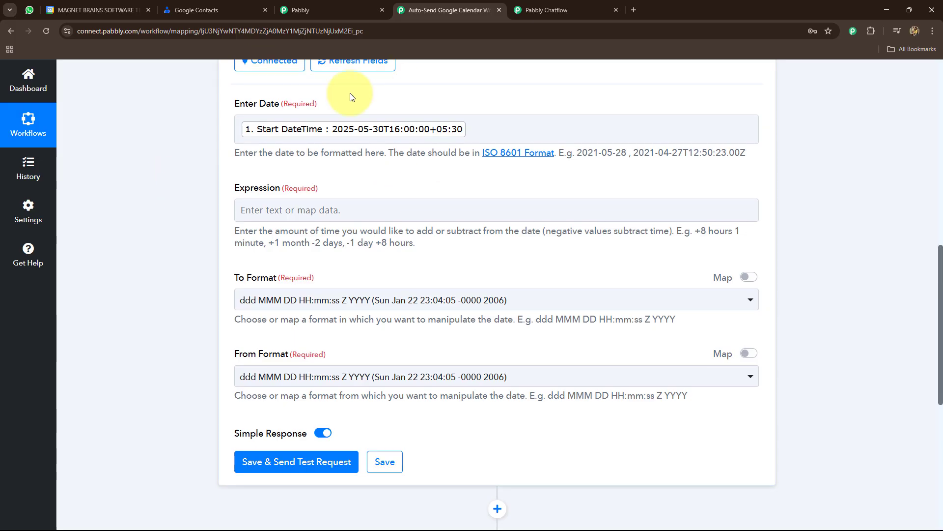
click(368, 136)
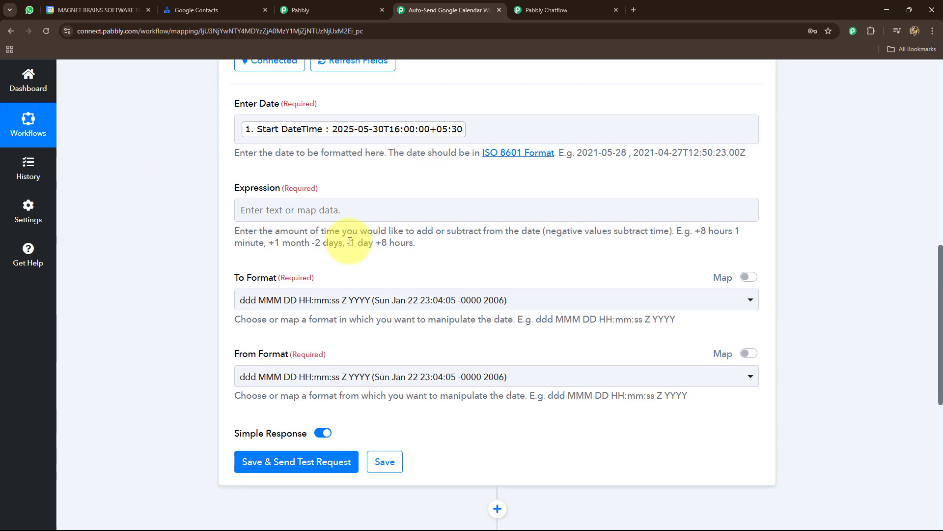
drag(348, 242, 371, 240)
key(ctrl+c)
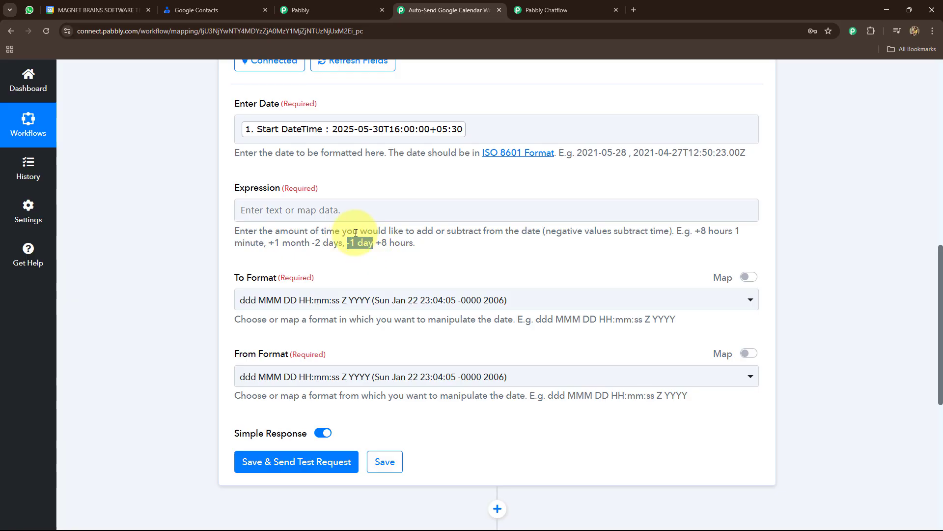
click(301, 210)
key(ctrl+v)
click(179, 226)
- Set the formatter's To Format to YYYY-MM-DD
scroll(179, 226, down, 1)
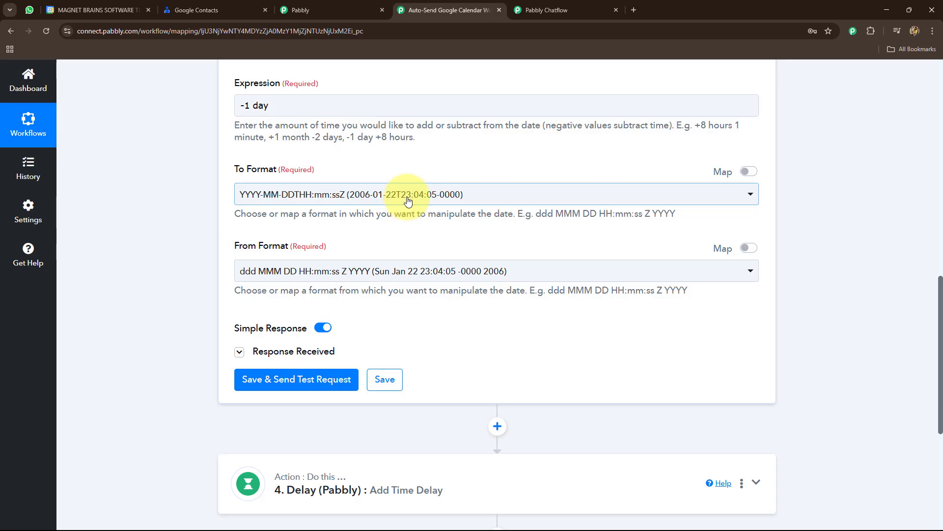
click(408, 200)
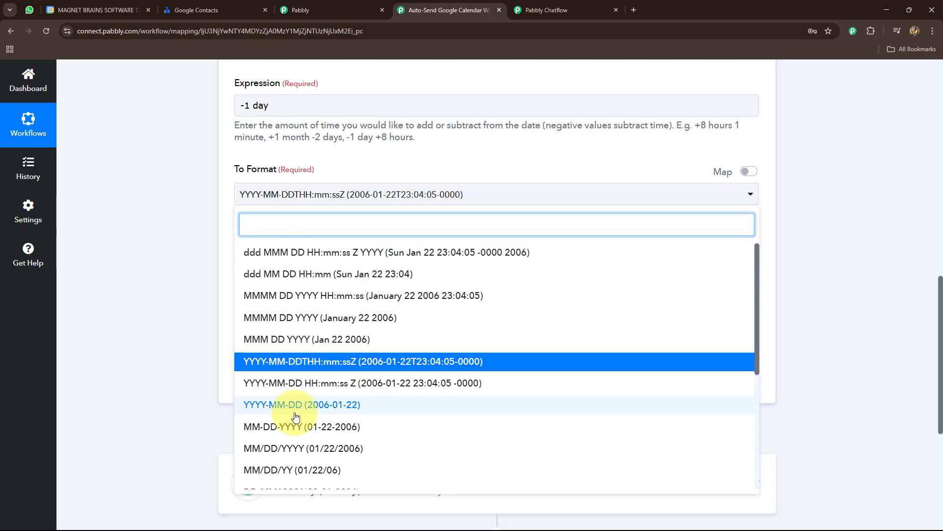
scroll(268, 351, down, 2)
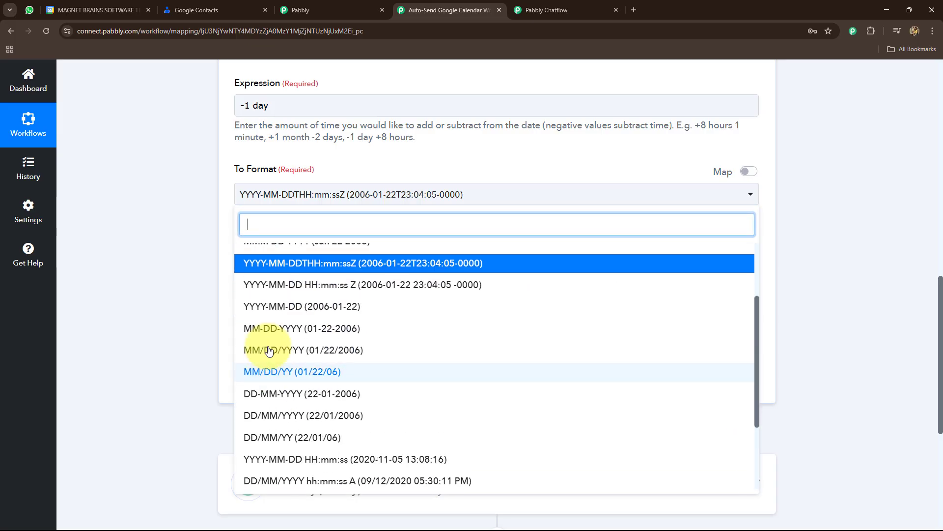
click(267, 306)
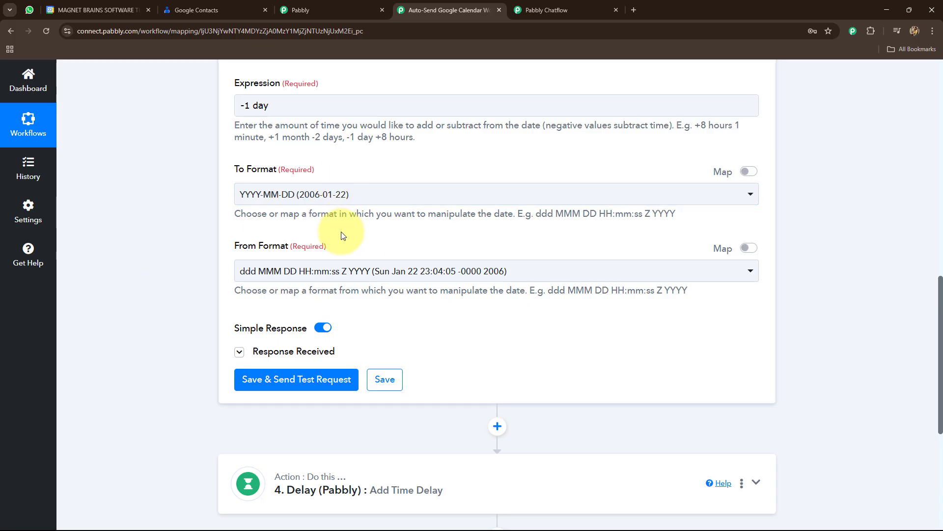
- Save the Date/Time Formatter action with a test request, and review the Result date in its response
click(277, 384)
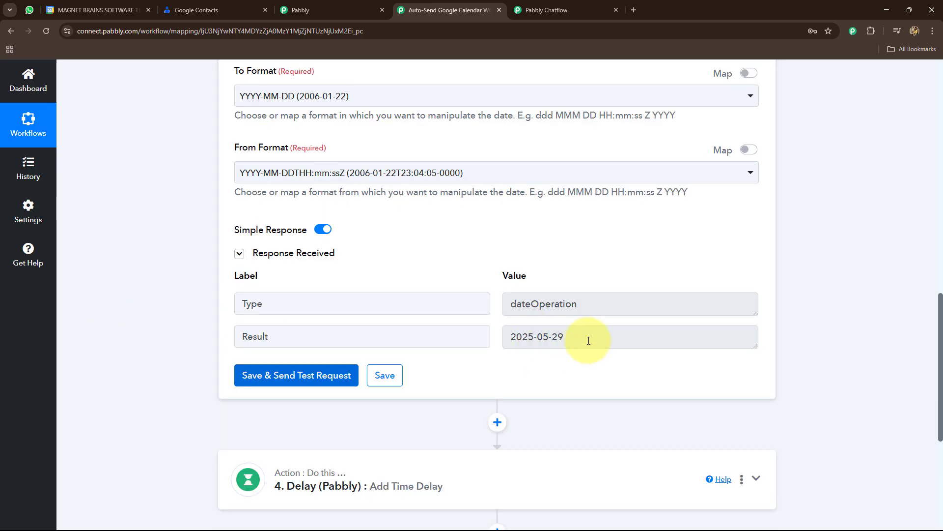
drag(590, 332, 465, 343)
click(553, 347)
click(542, 367)
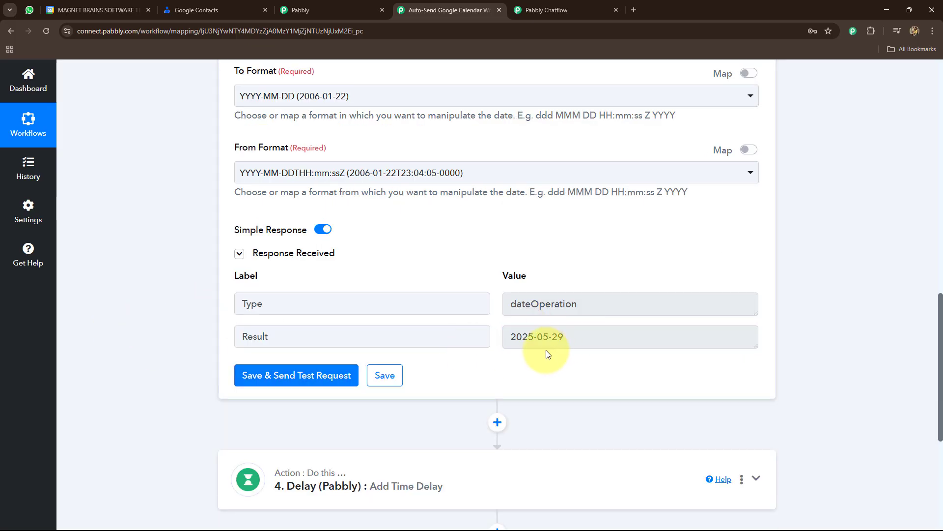
drag(514, 343, 583, 345)
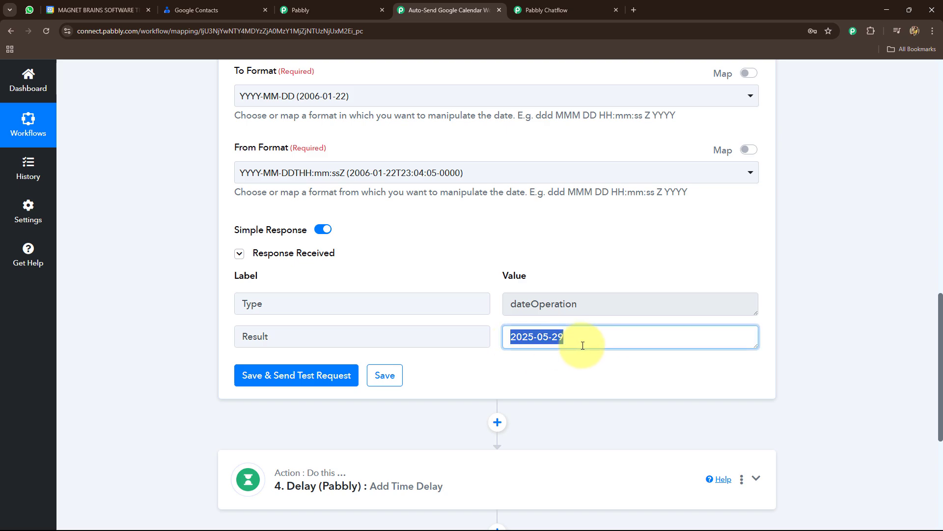
- Set the Delay action's Delay Date to the date formatter's mapped Result followed by the time 11:00:00
scroll(578, 344, down, 5)
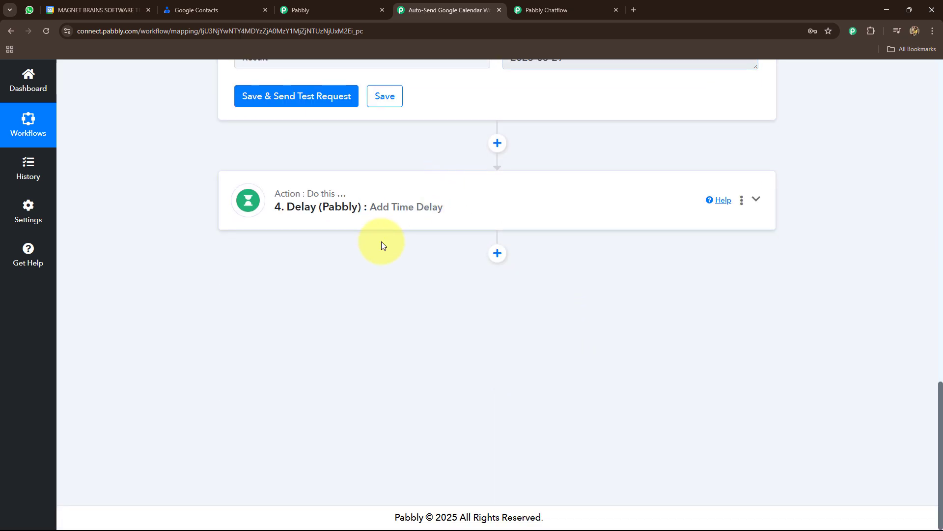
click(386, 216)
scroll(181, 279, up, 7)
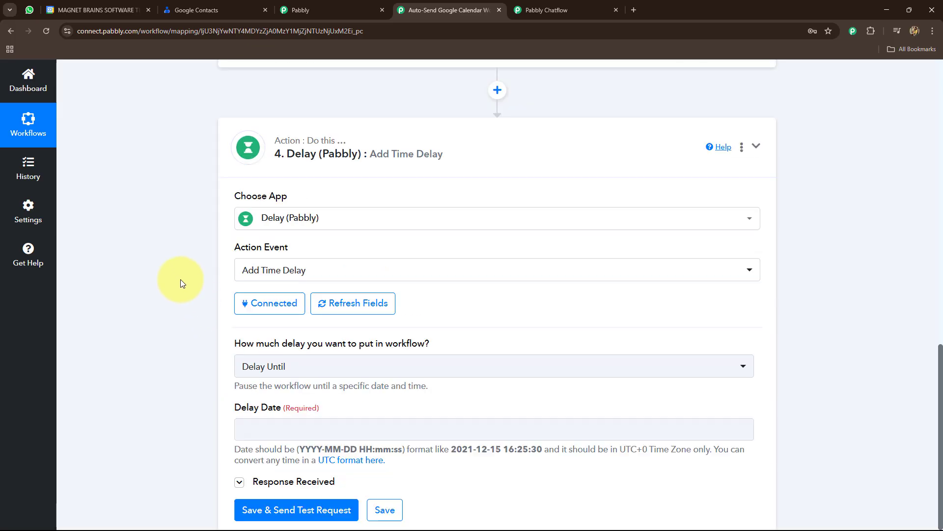
scroll(178, 276, down, 6)
click(389, 187)
drag(413, 184, 192, 196)
click(383, 195)
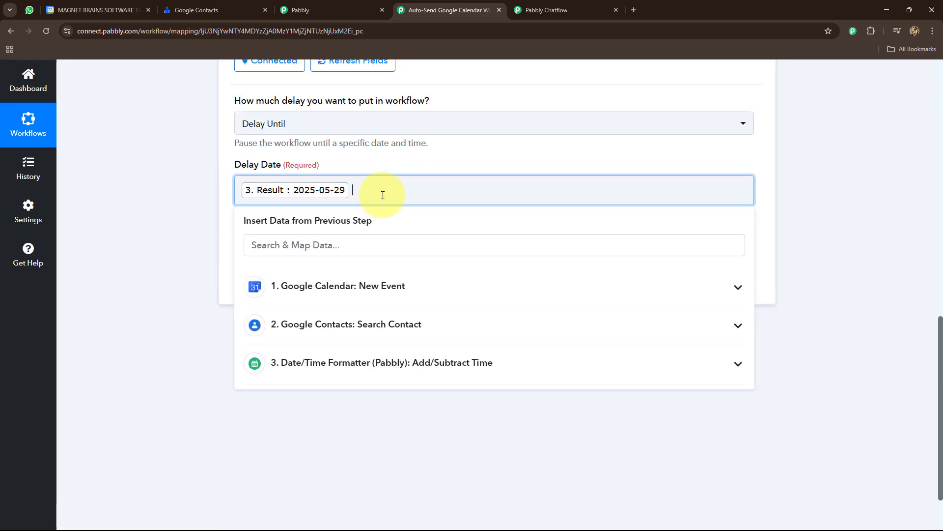
click(179, 210)
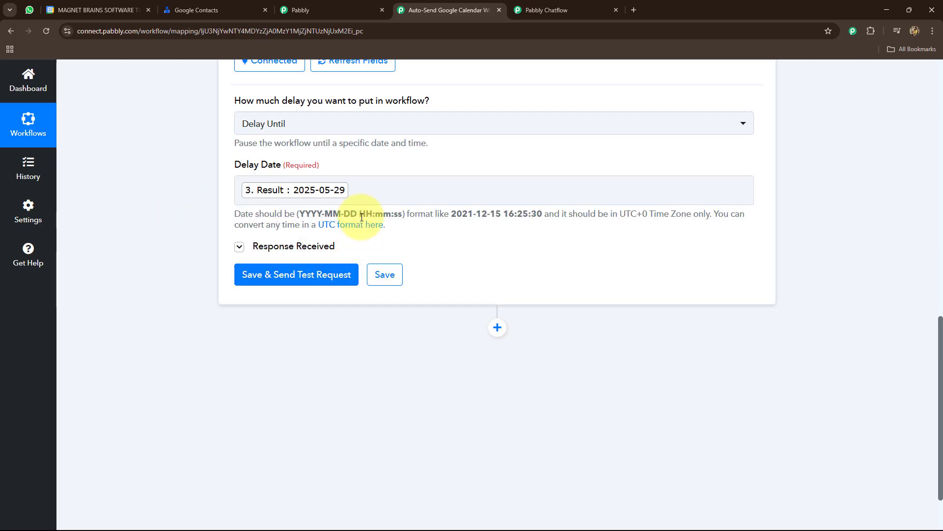
click(363, 195)
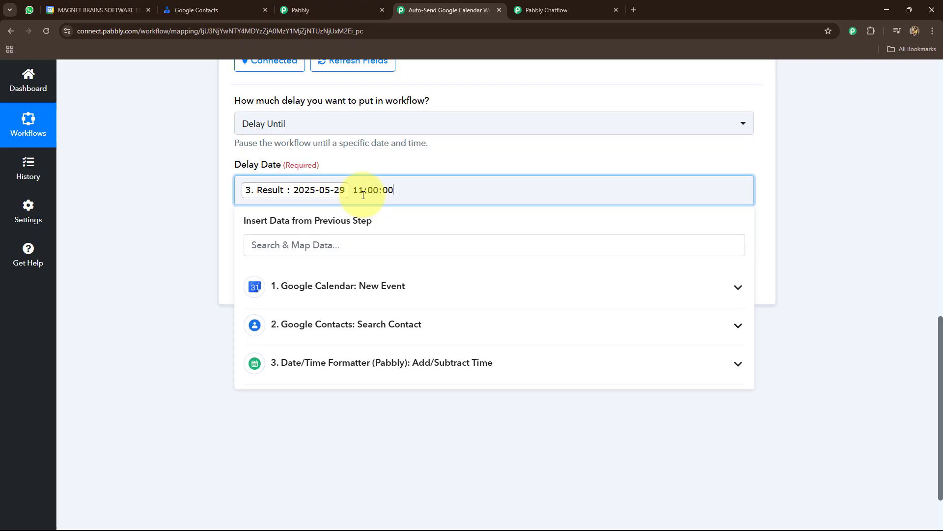
click(227, 200)
- Save the Delay action with a test request, and review the status and message in its response
click(326, 280)
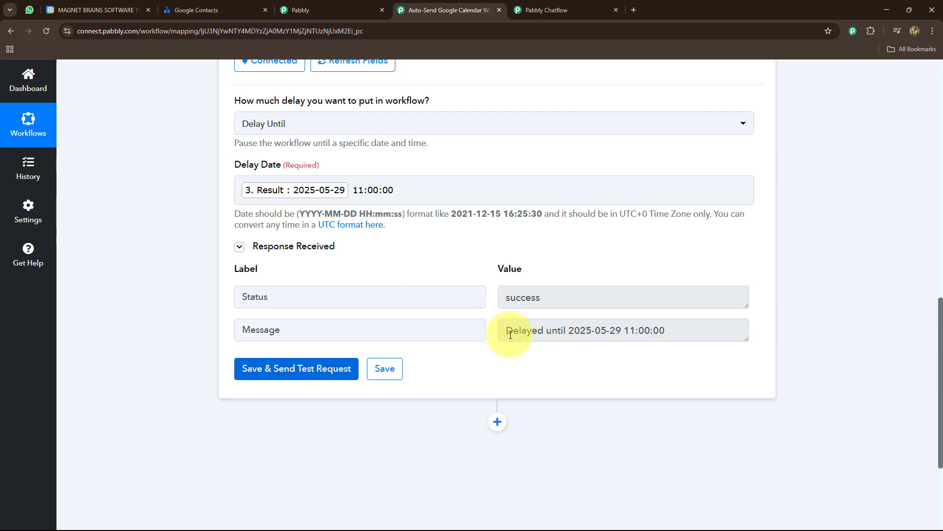
drag(506, 333, 754, 350)
click(560, 301)
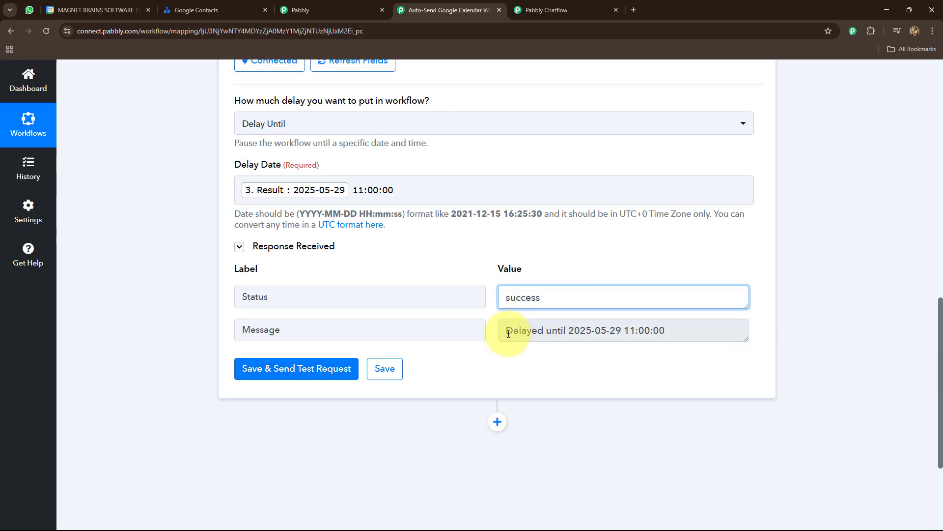
drag(509, 333, 680, 359)
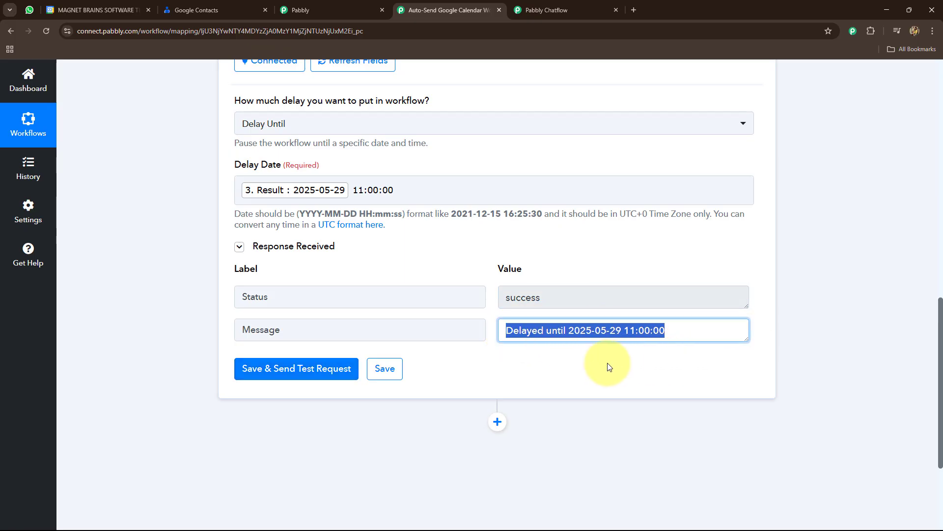
click(630, 357)
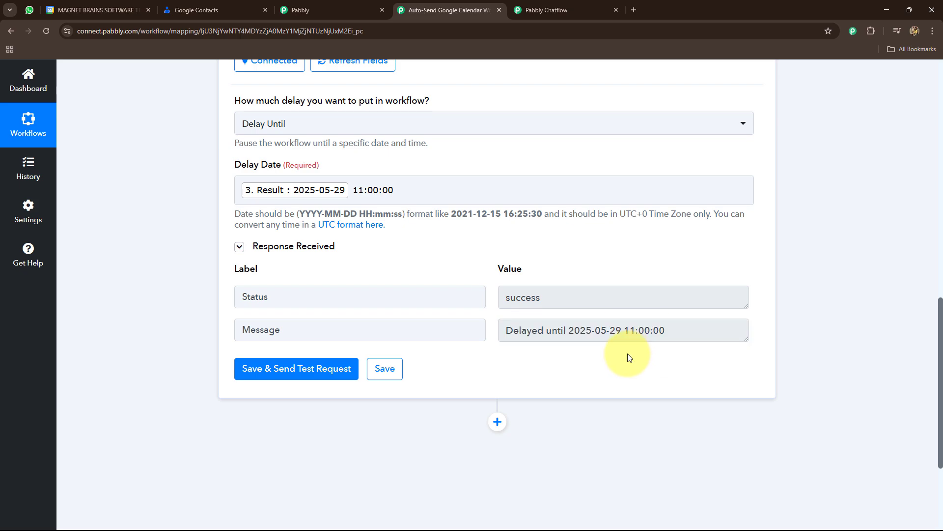
- Add a new action after the Delay step, using Pabbly Chatflow as its app
scroll(604, 332, down, 3)
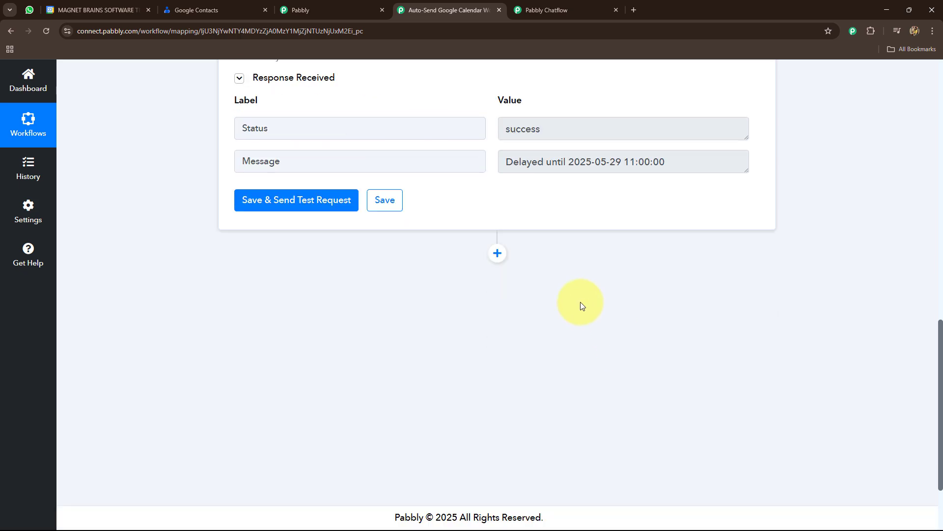
click(499, 254)
scroll(305, 321, up, 2)
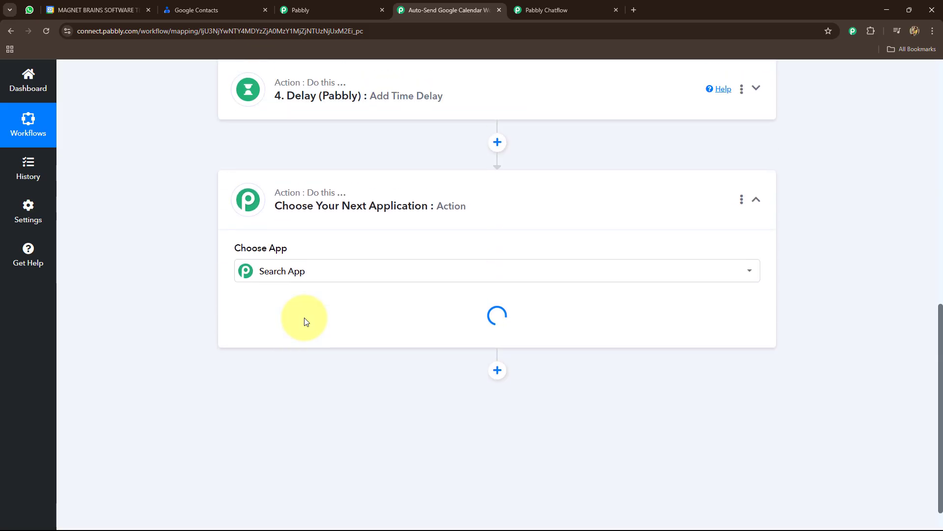
click(285, 270)
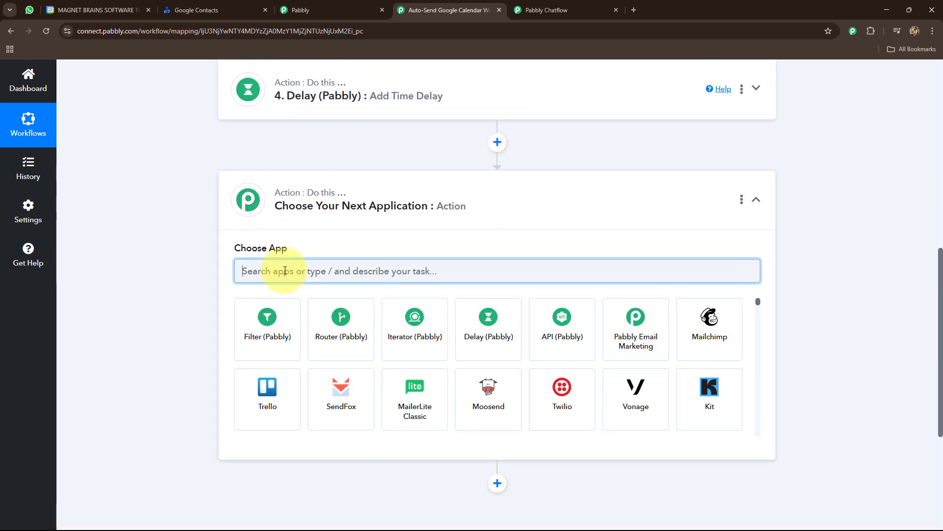
text(Pabb)
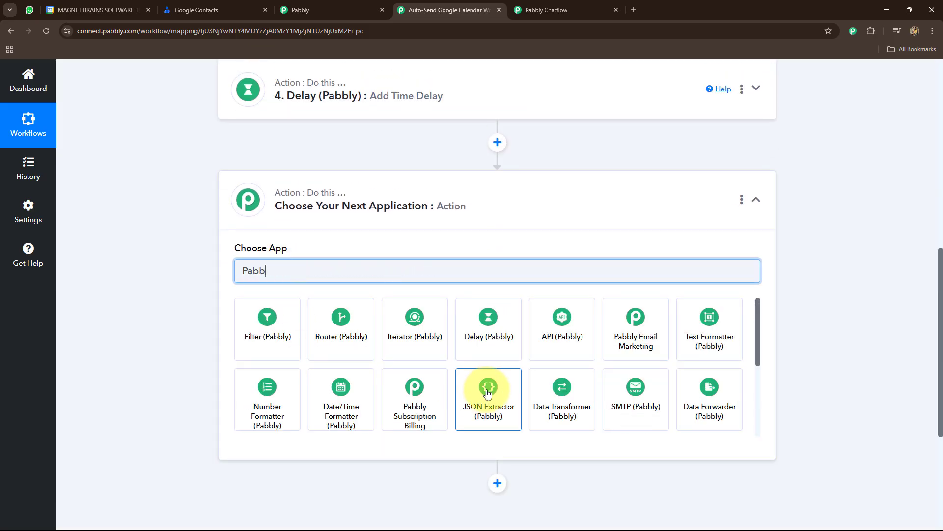
text(ly c)
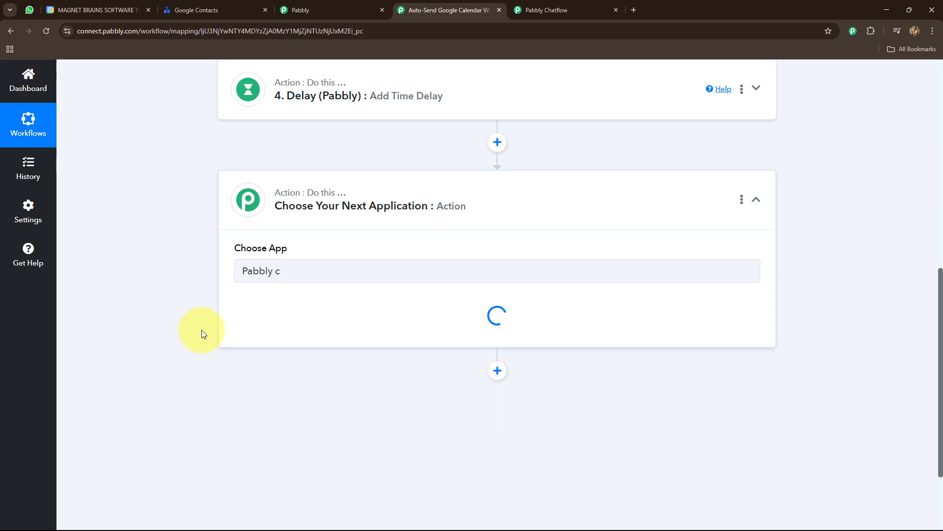
click(252, 318)
- Set the action event to Send Template Message and connect it through the existing Pabbly Chatflow connection
click(252, 320)
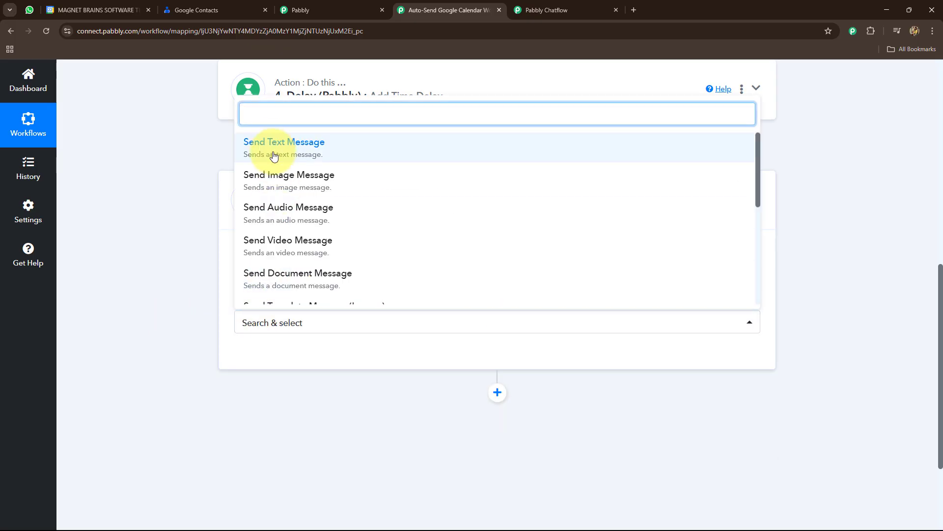
scroll(274, 243, down, 2)
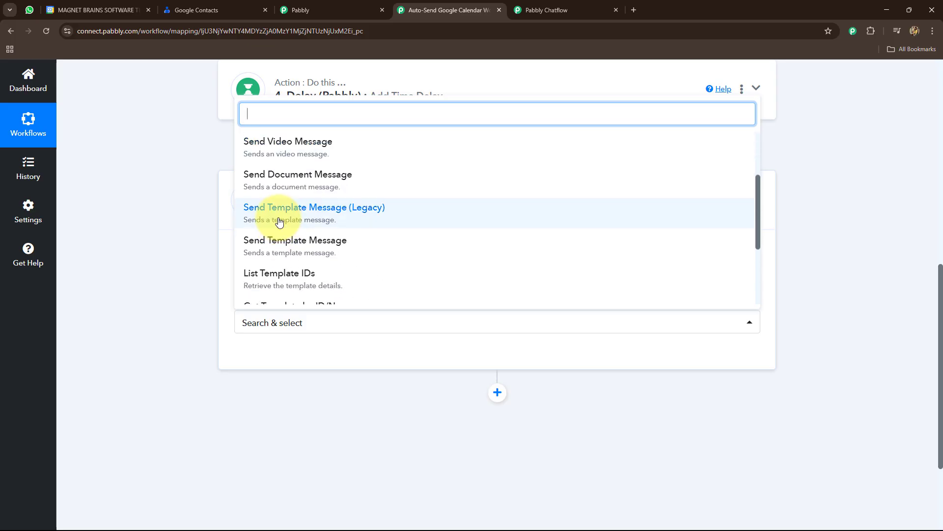
click(261, 241)
click(264, 355)
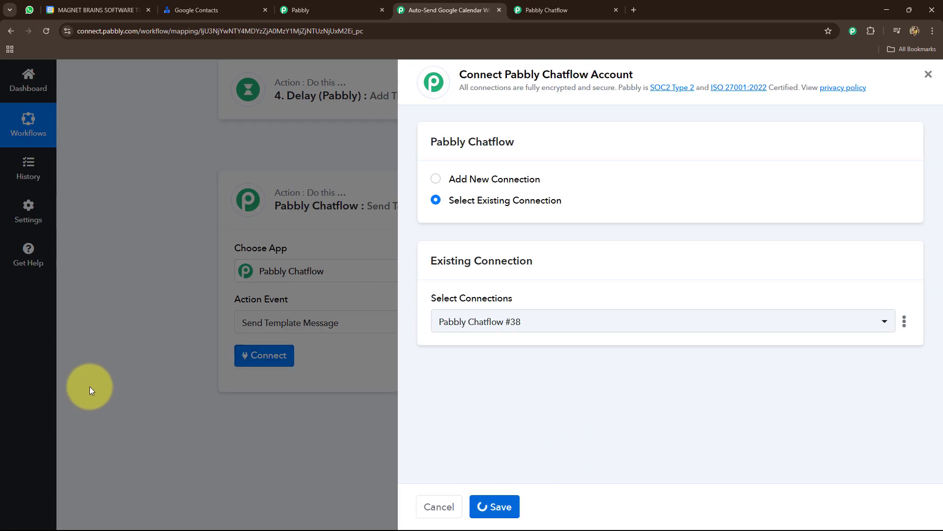
- Map the Google Contacts PhoneNumbers 0 Value field as the Recipient Mobile Number
scroll(179, 336, down, 4)
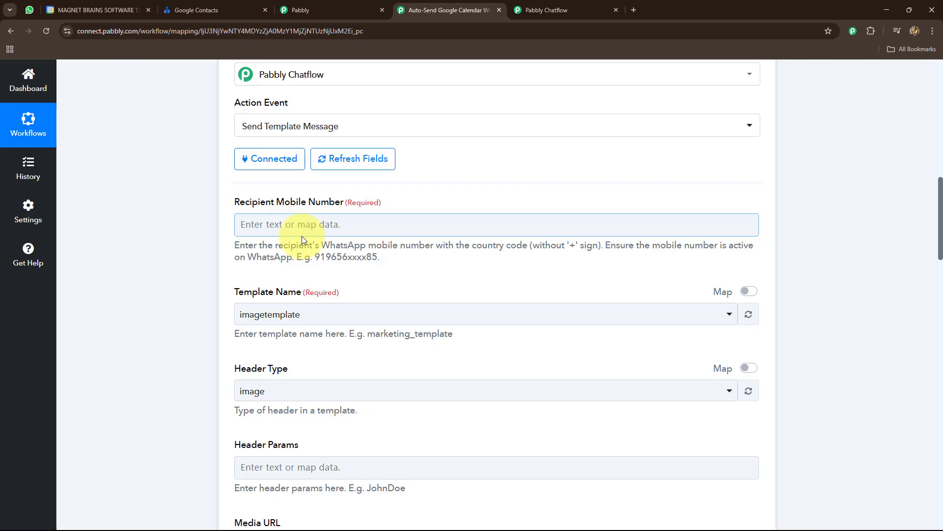
click(287, 224)
scroll(196, 222, down, 2)
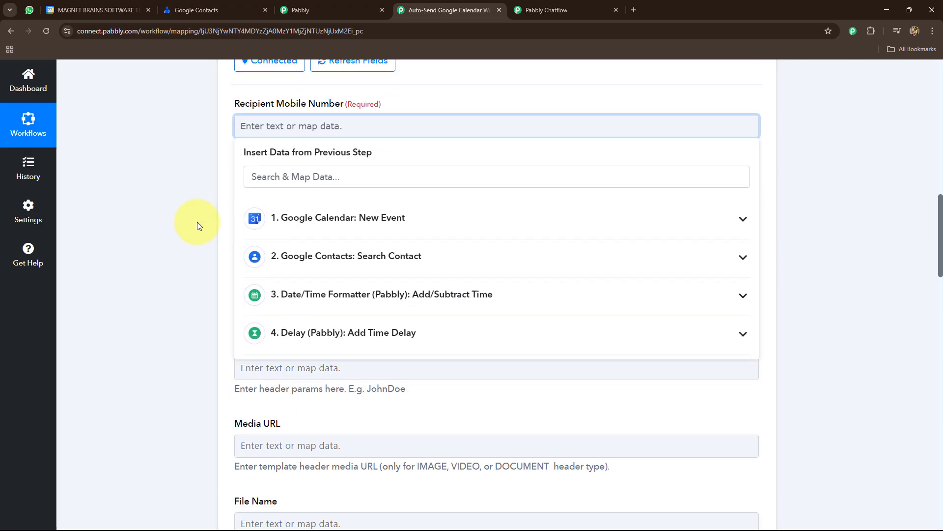
click(354, 258)
scroll(459, 410, down, 3)
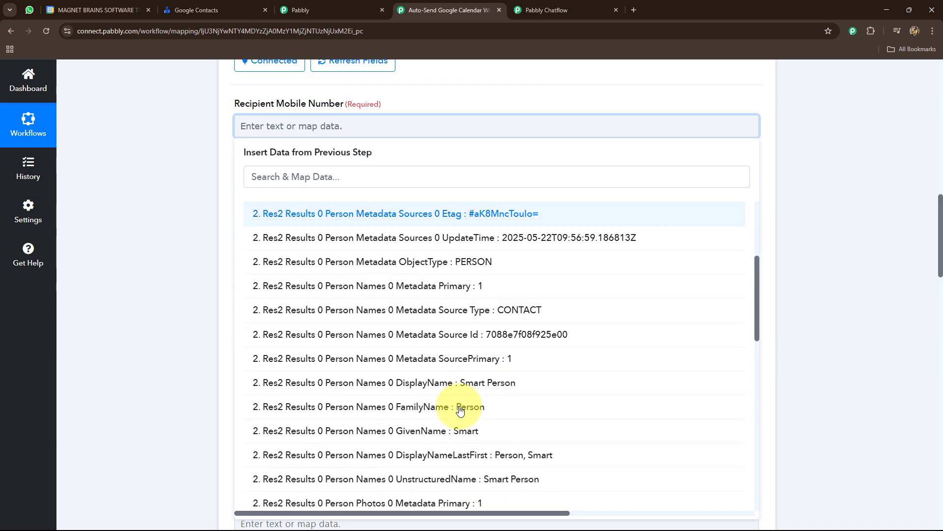
scroll(459, 411, down, 8)
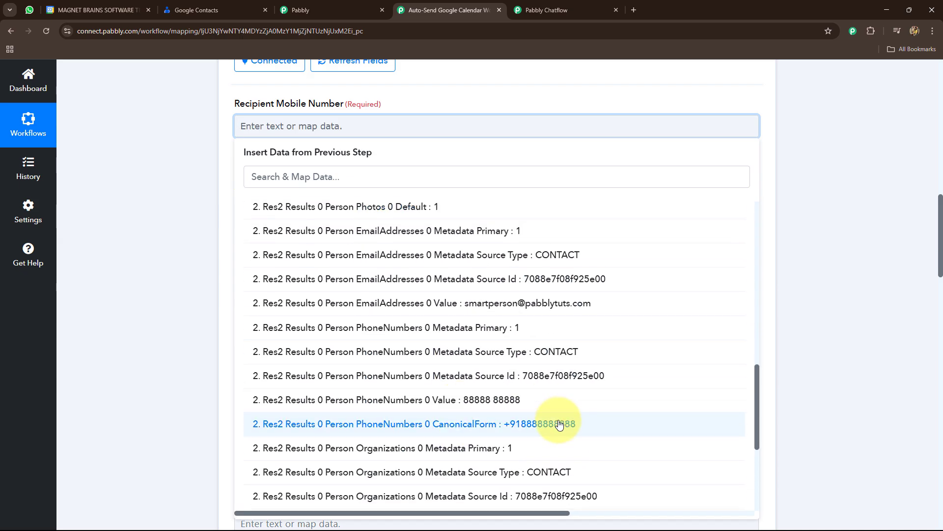
click(544, 400)
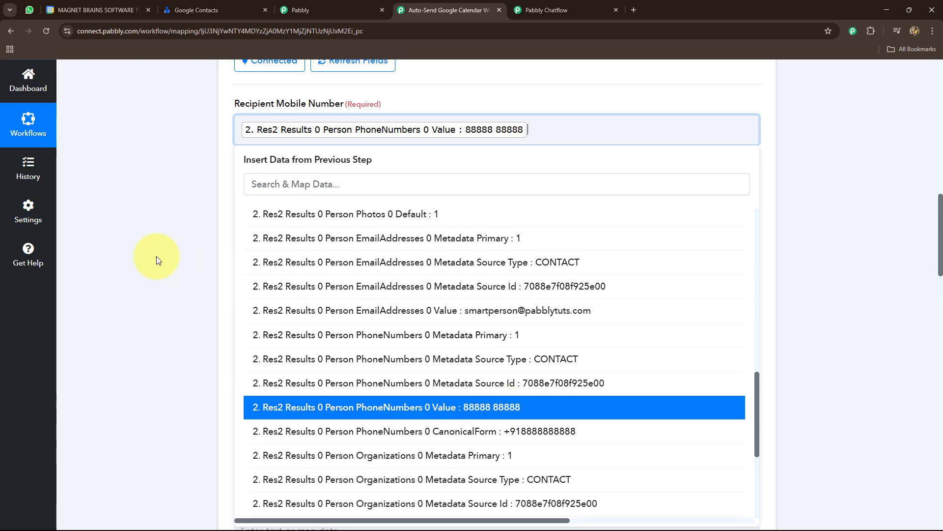
click(156, 260)
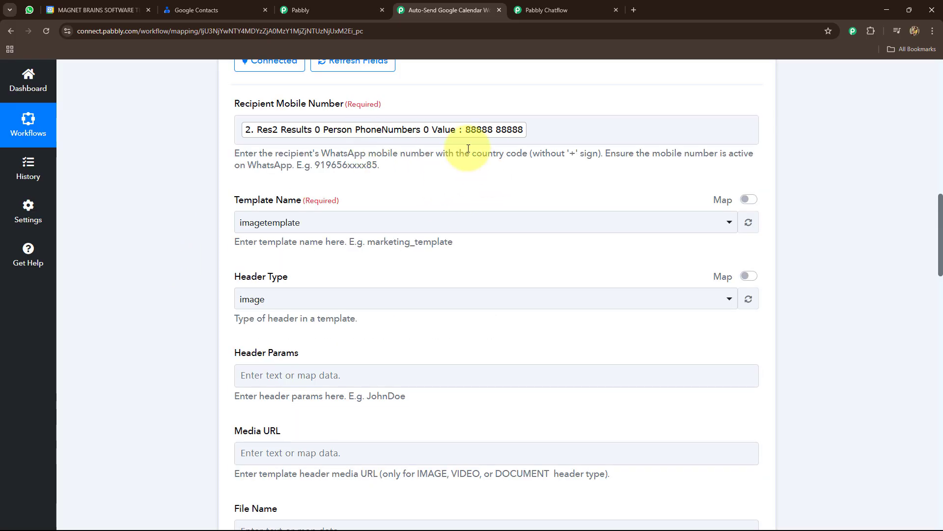
- Prefix the mapped Recipient Mobile Number with the country code 91
click(256, 120)
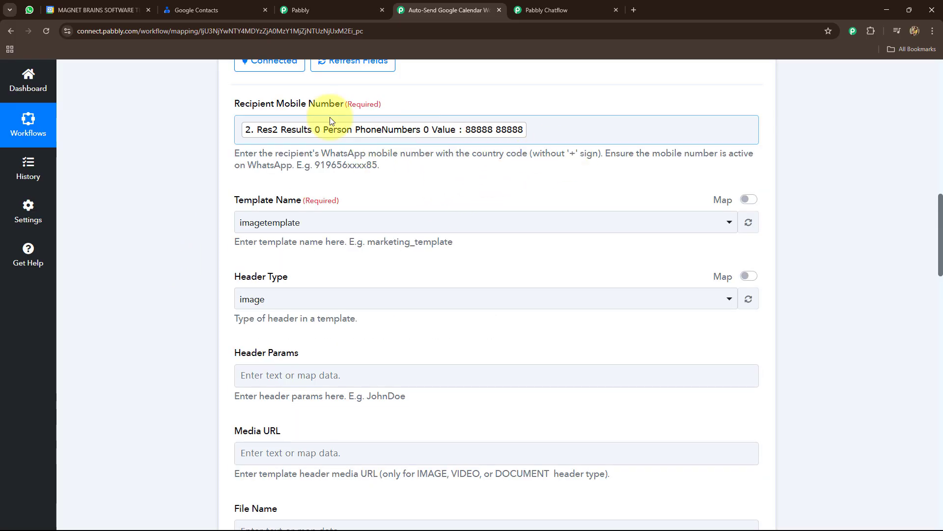
click(242, 131)
text(91)
click(196, 137)
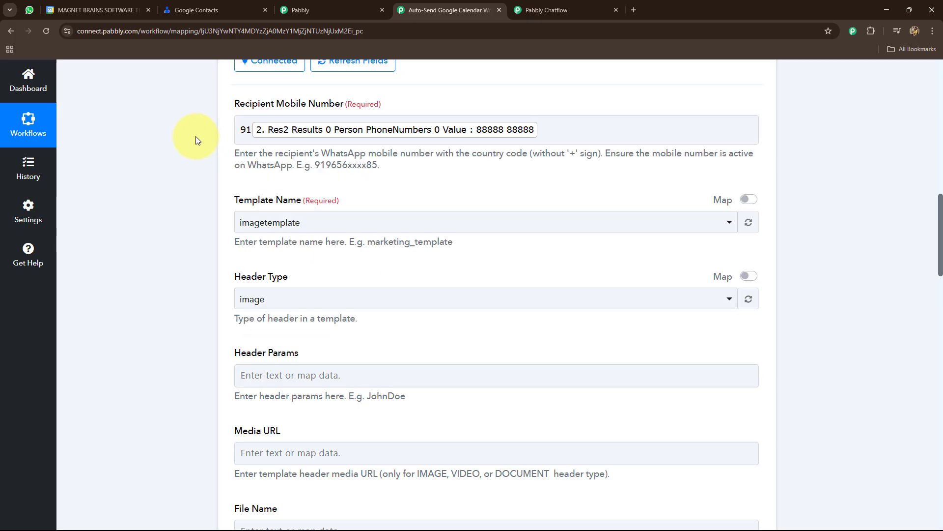
- Check the Template Name setting, switch to Pabbly Chatflow, and look through its templates, filtered to approved ones
scroll(199, 137, down, 2)
click(241, 127)
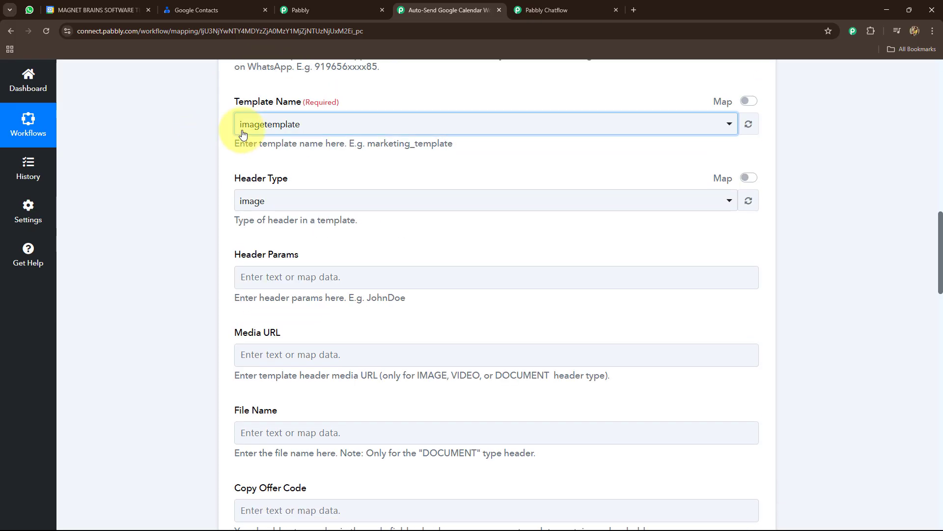
click(170, 217)
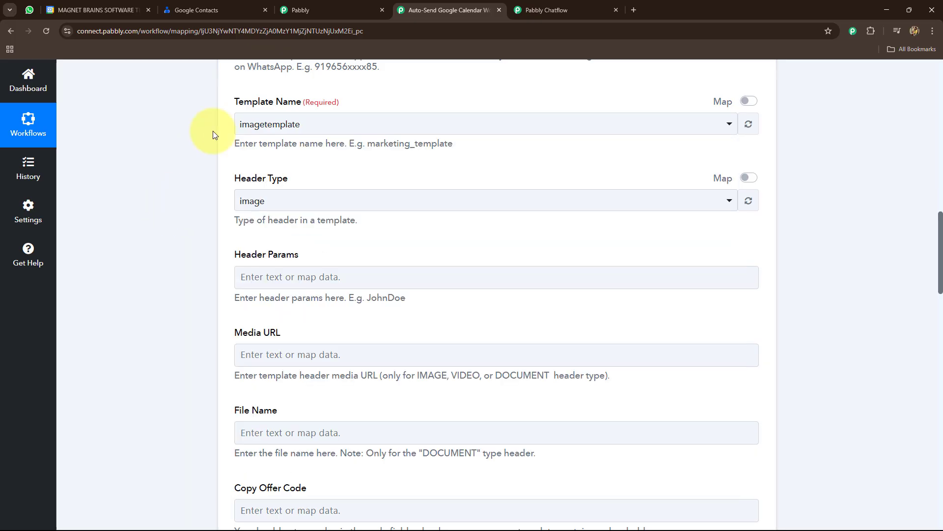
click(561, 10)
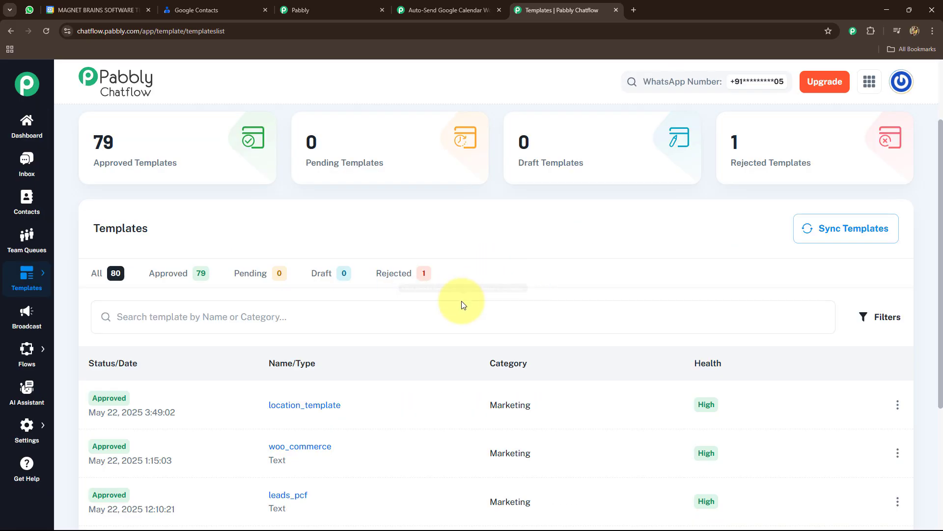
scroll(390, 237, down, 4)
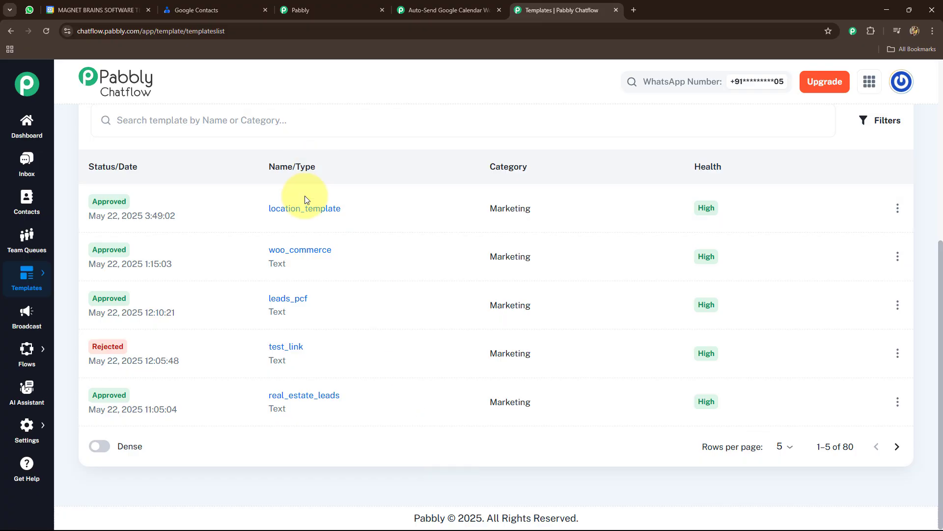
scroll(362, 417, up, 4)
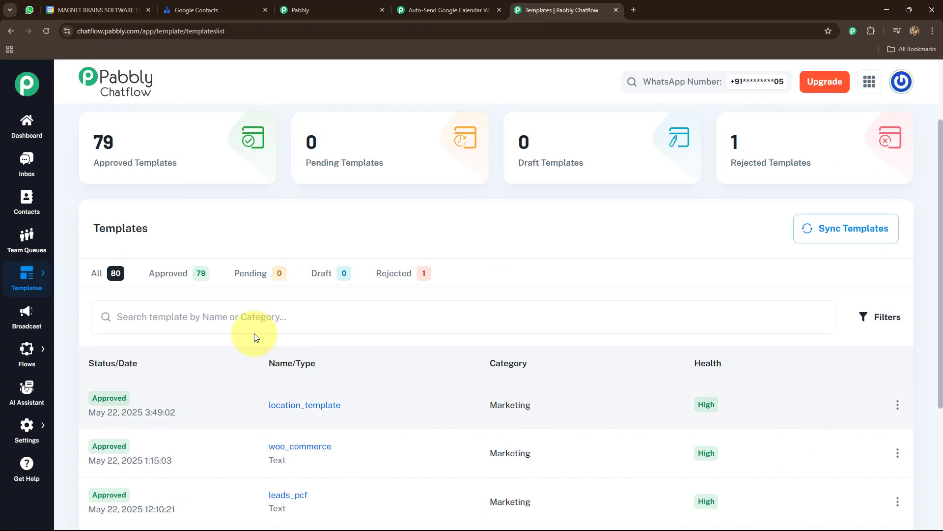
click(169, 275)
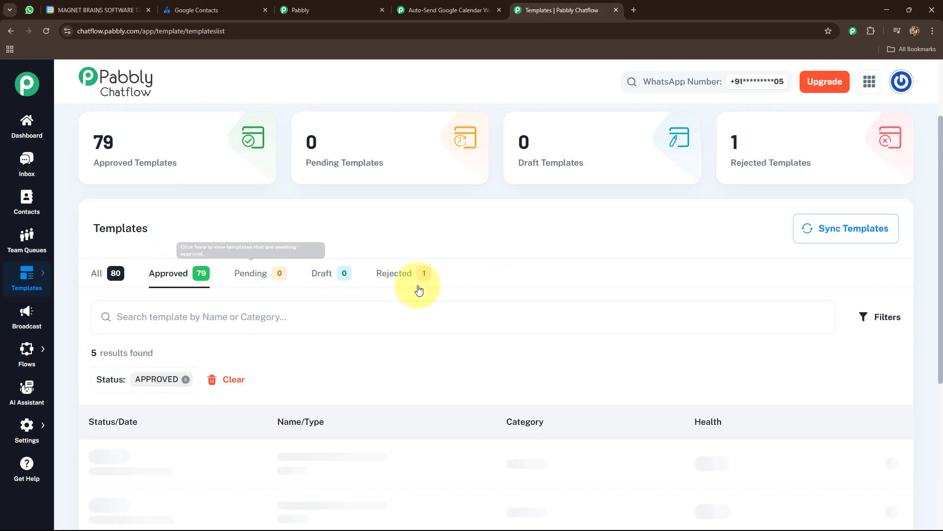
scroll(806, 213, up, 2)
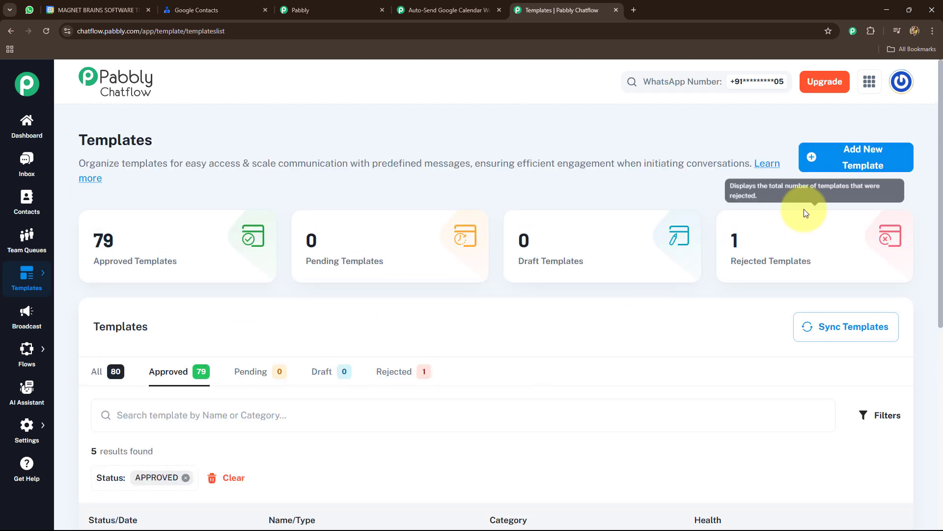
- Start a new message template in Pabbly Chatflow and set its category to Marketing
click(857, 162)
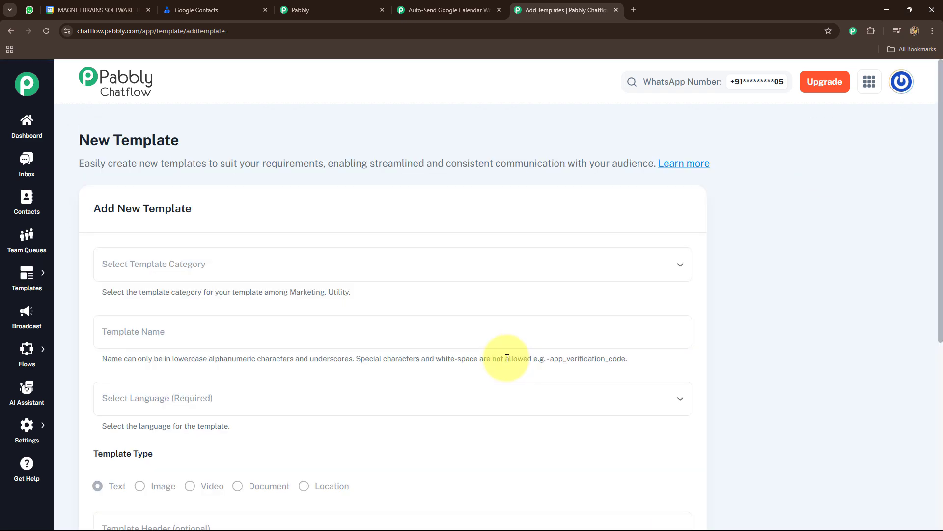
click(150, 261)
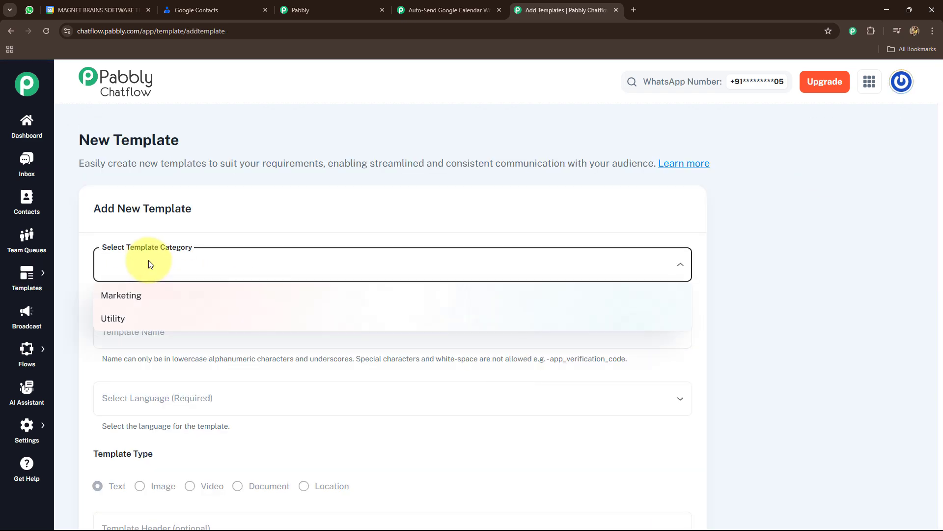
click(128, 301)
scroll(113, 349, down, 2)
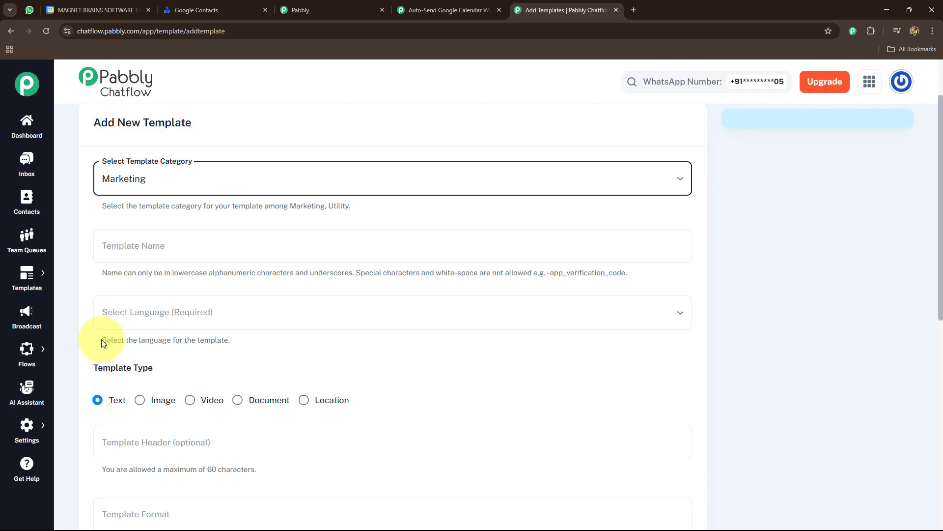
- Check the naming rules and name the new template workshop_reminders
click(136, 244)
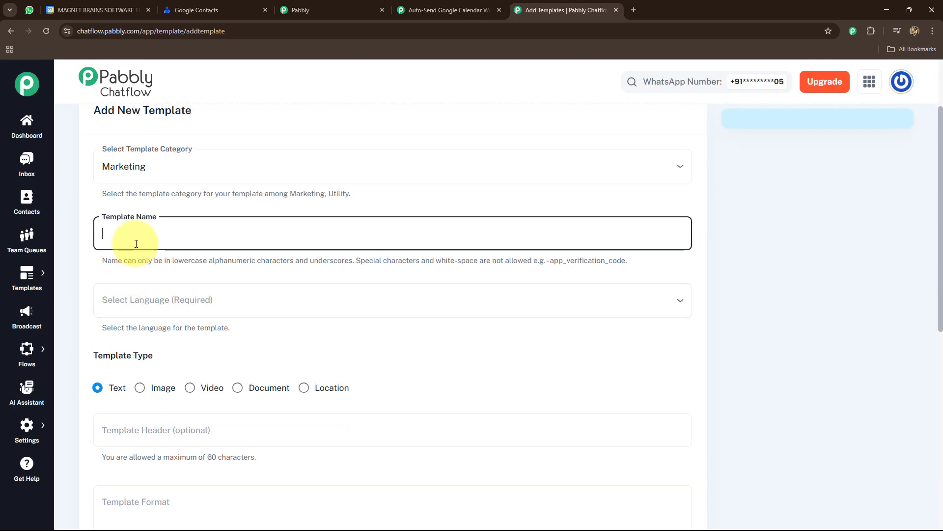
drag(148, 261, 259, 270)
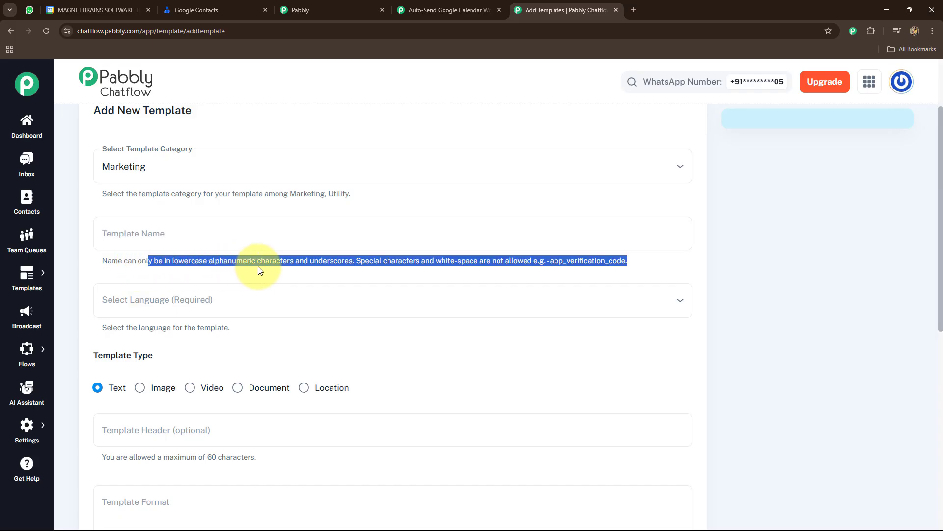
click(326, 273)
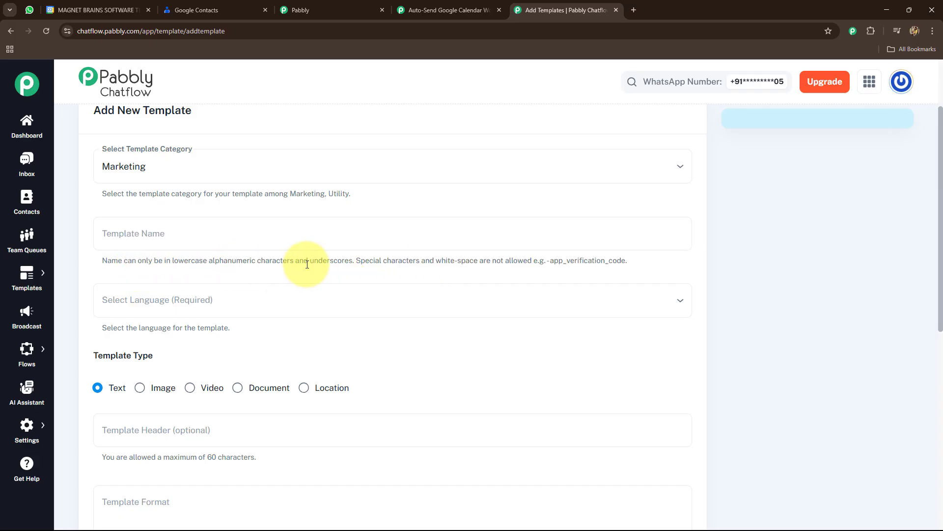
double_click(324, 260)
click(206, 238)
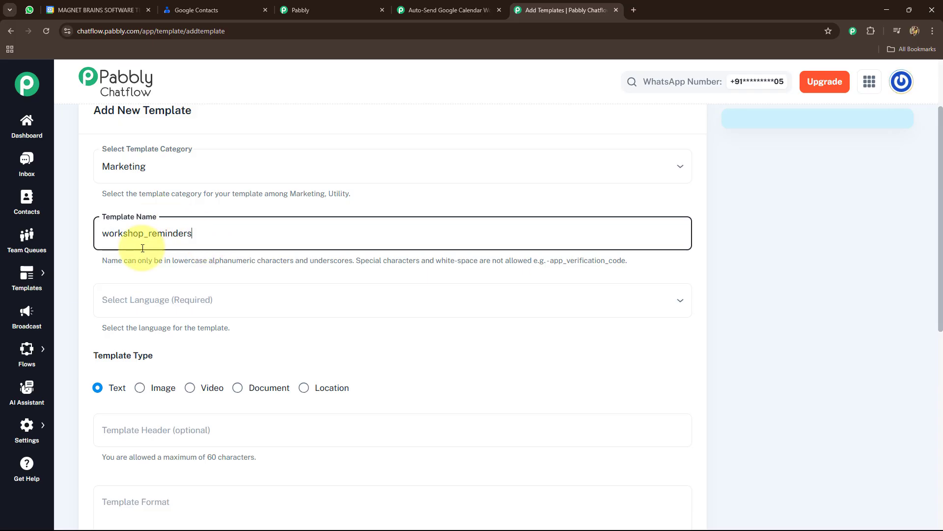
- Set the template's language to English
scroll(141, 241, down, 2)
click(137, 204)
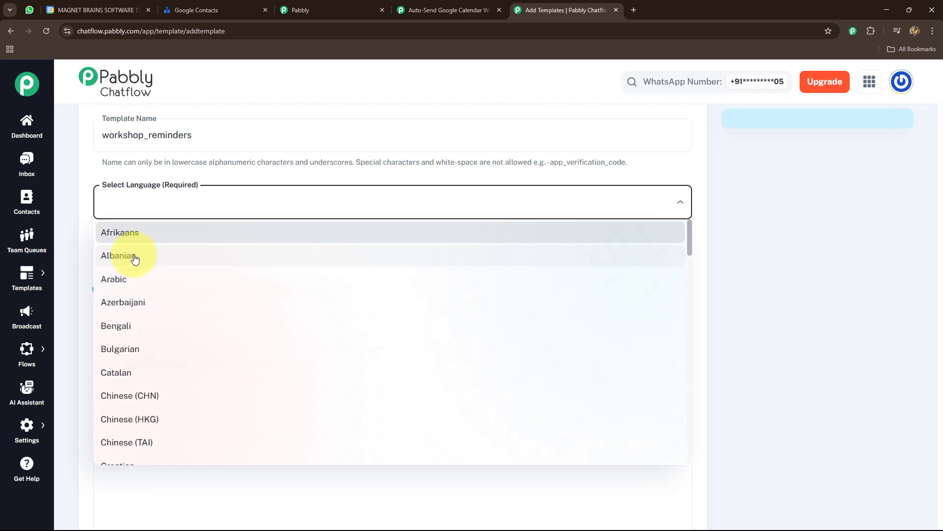
scroll(136, 257, down, 5)
click(123, 350)
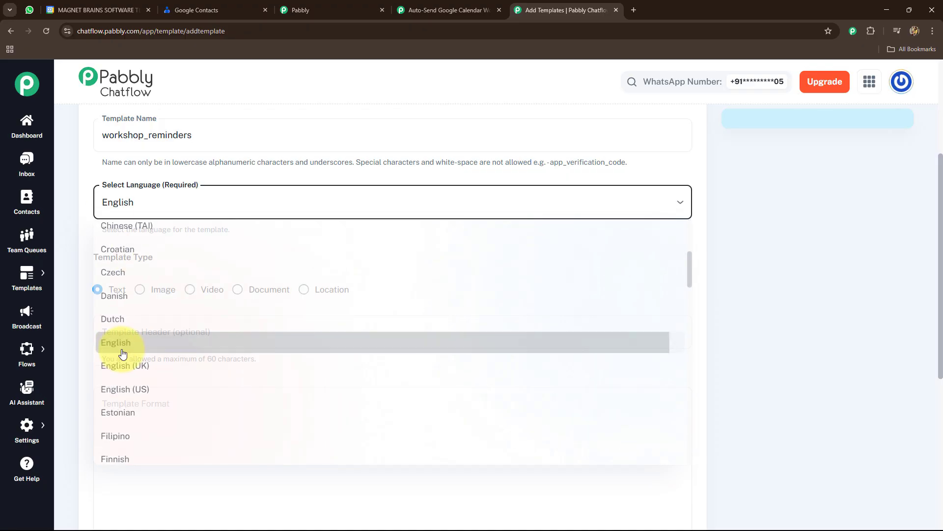
- Keep the Text template type and set the header to "Reminder: Your Demo is Scheduled for Tomorrow!"
scroll(84, 345, down, 1)
scroll(84, 345, down, 3)
scroll(84, 323, up, 2)
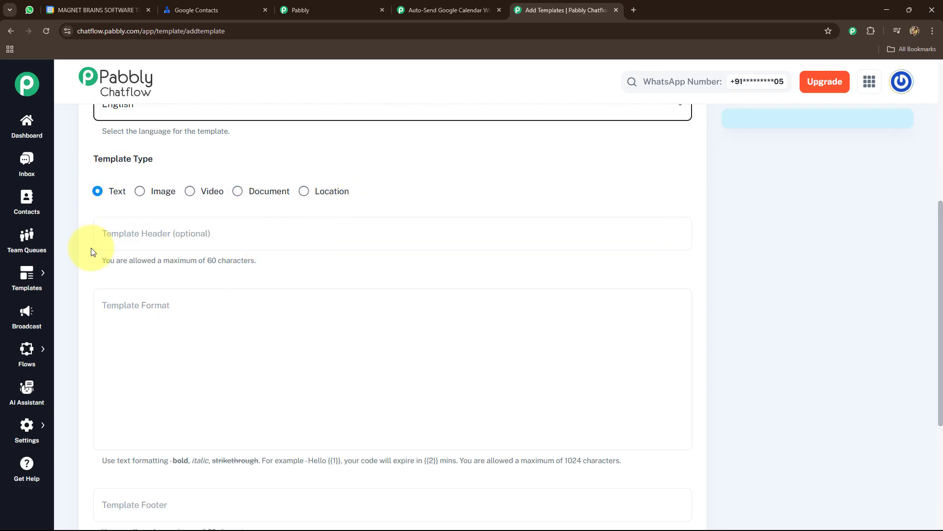
click(135, 239)
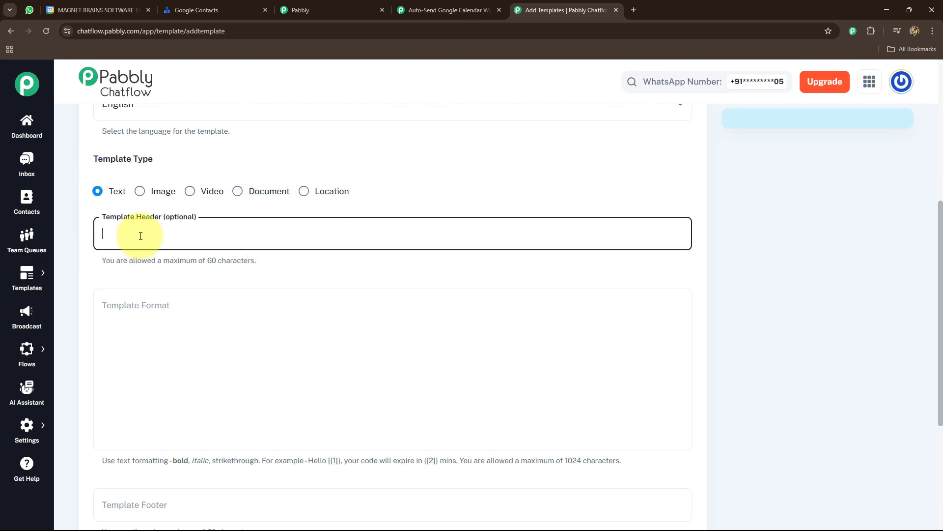
text(Reminder: Your Demo is Scheduled for Tomorrow!)
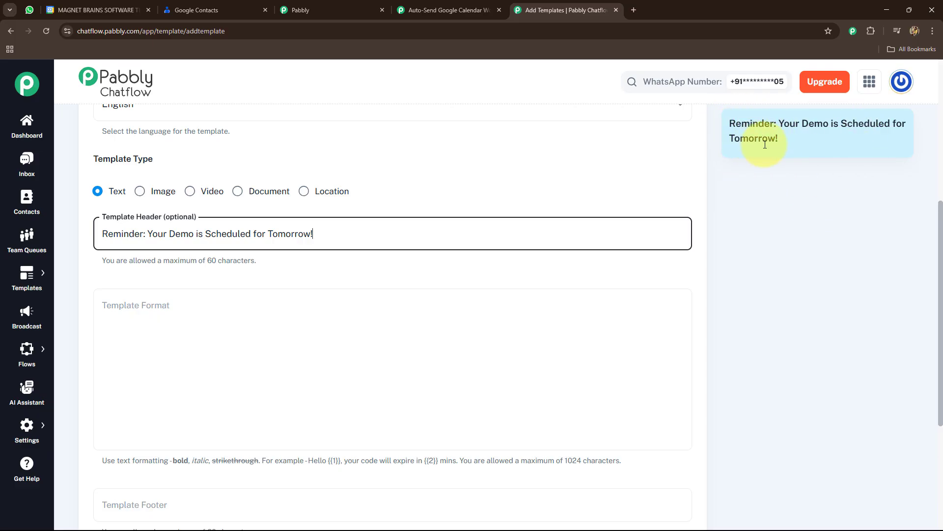
- Begin the template body with "Hello, {{1}}" and give its variable the sample value Name
click(193, 317)
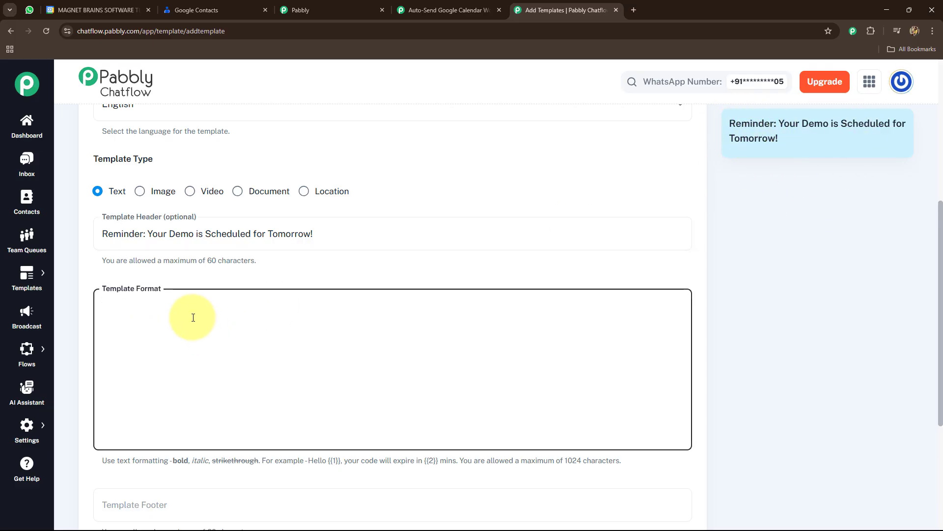
text(Hello, {{1)
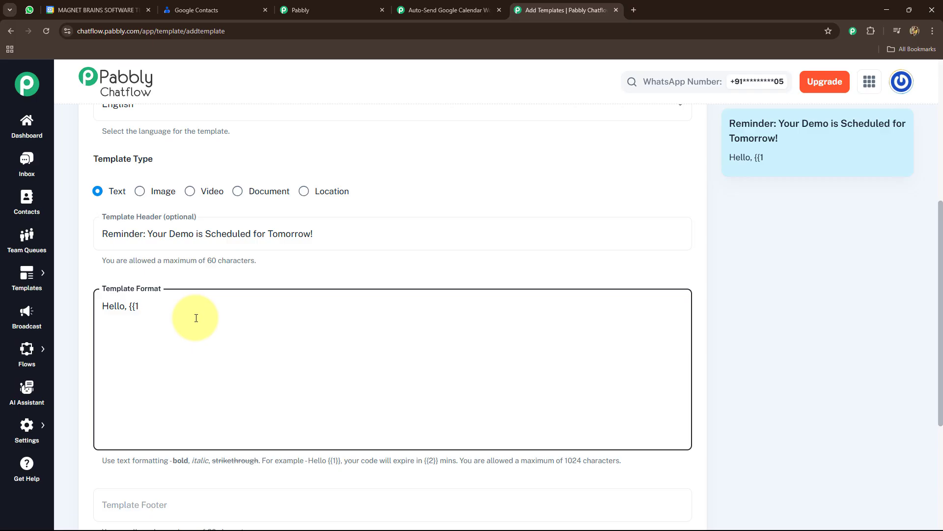
text(})
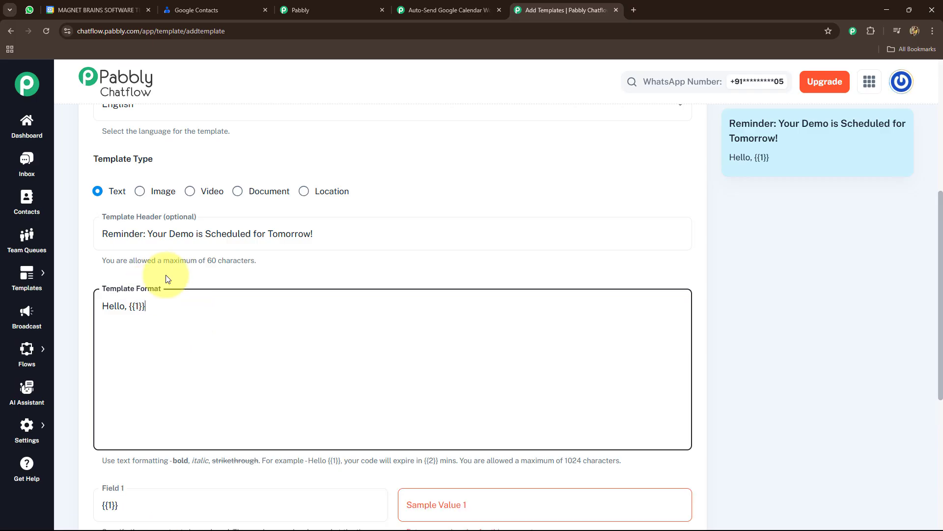
scroll(217, 268, down, 2)
click(450, 422)
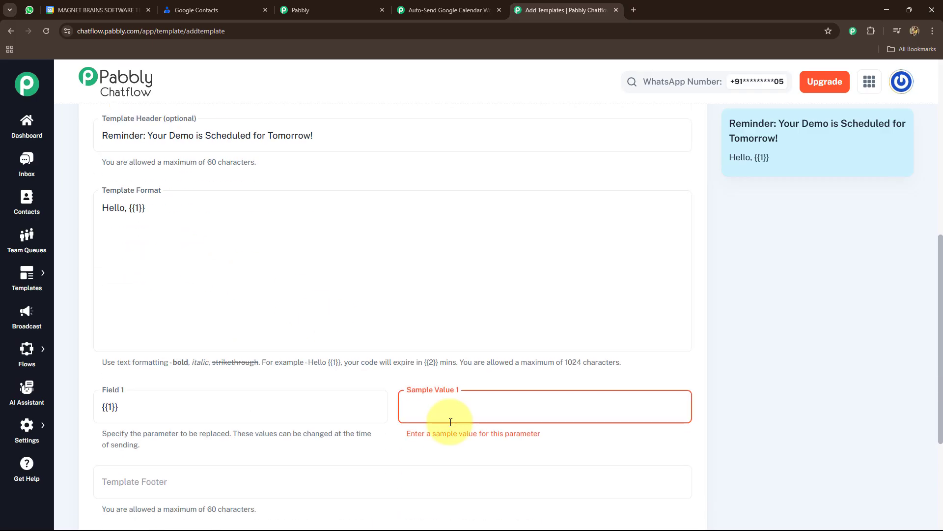
text(Name)
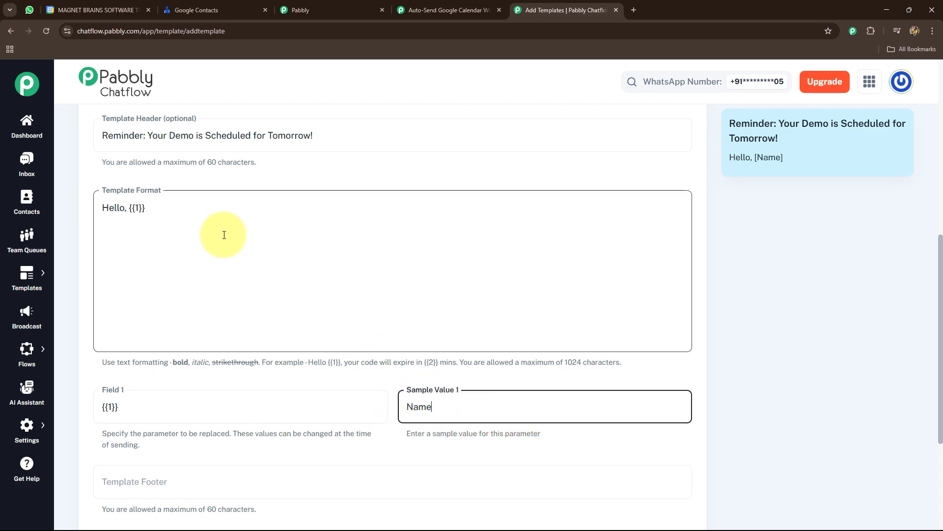
- Add the reminder about tomorrow's personalized demo workshop and the Pabbly instructor's sign-off below the greeting, and submit the template
click(177, 210)
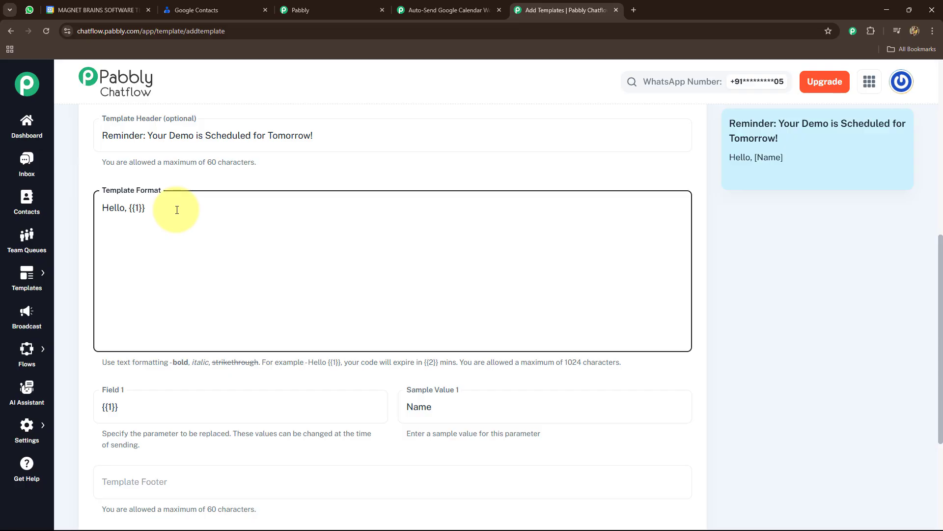
text(Just a quick reminder — your **personalized demo workshop** with us is scheduled for **tomorrow**! 🚀  We’re excited to connect with you and walk you through how Pabbly can help you automate and grow your business.  See you soon! — Shreshtha Upadhyay Software Instructor | Pabbly)
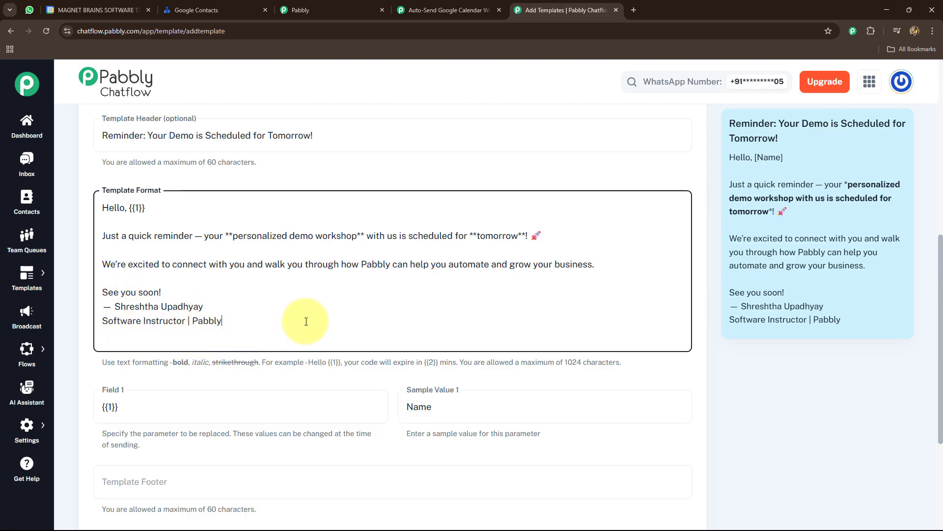
scroll(317, 315, down, 4)
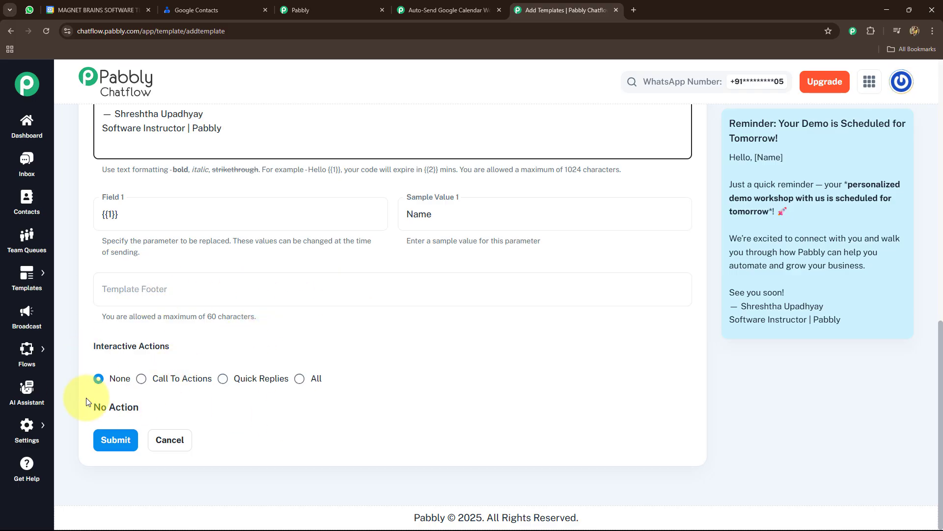
click(128, 443)
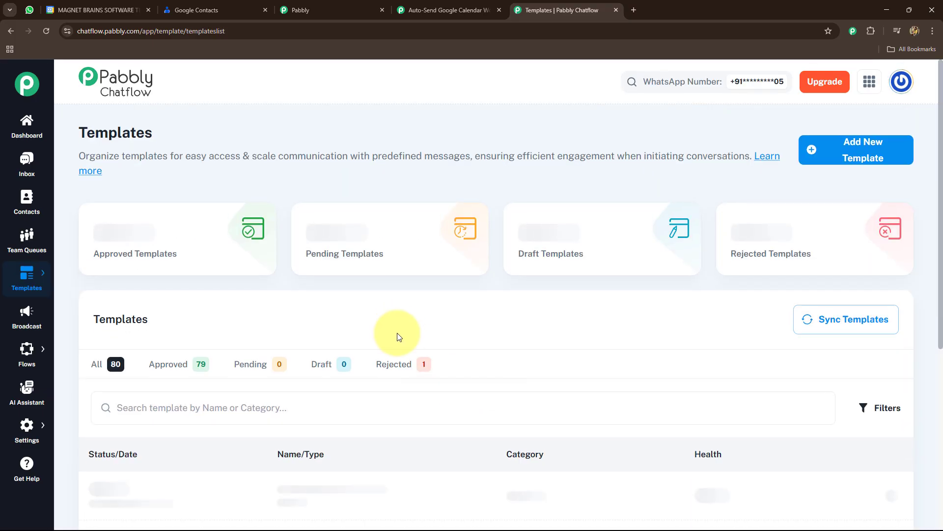
scroll(399, 337, down, 5)
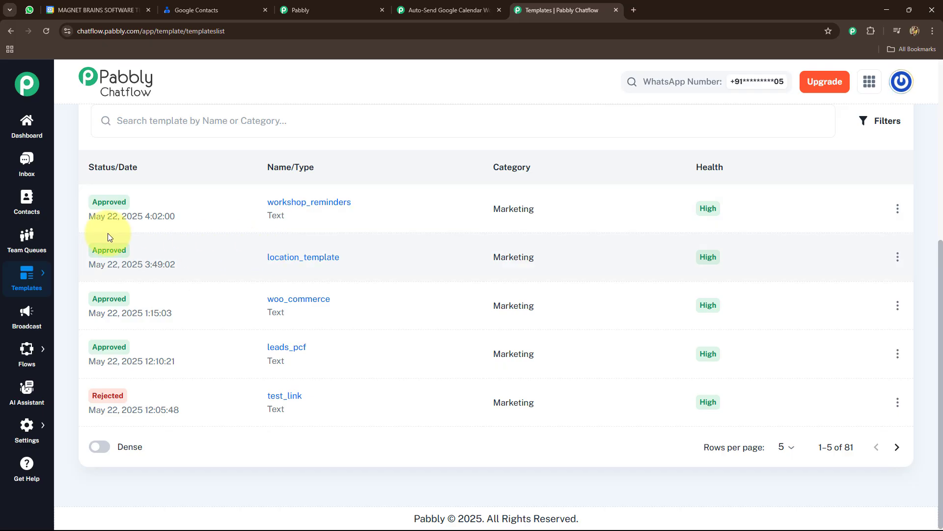
- Return to the Pabbly Connect workflow, refresh the template list and choose workshop_reminders as the Template Name
click(443, 15)
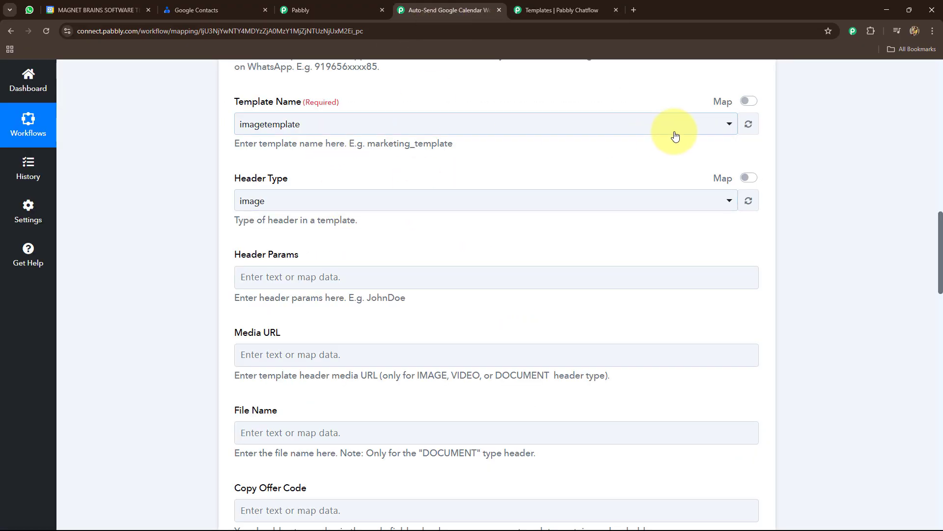
click(748, 125)
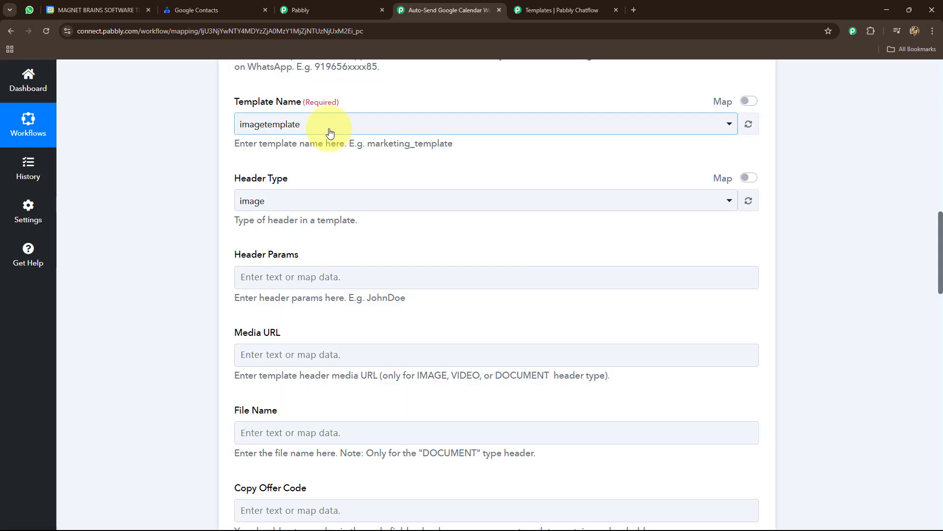
click(330, 129)
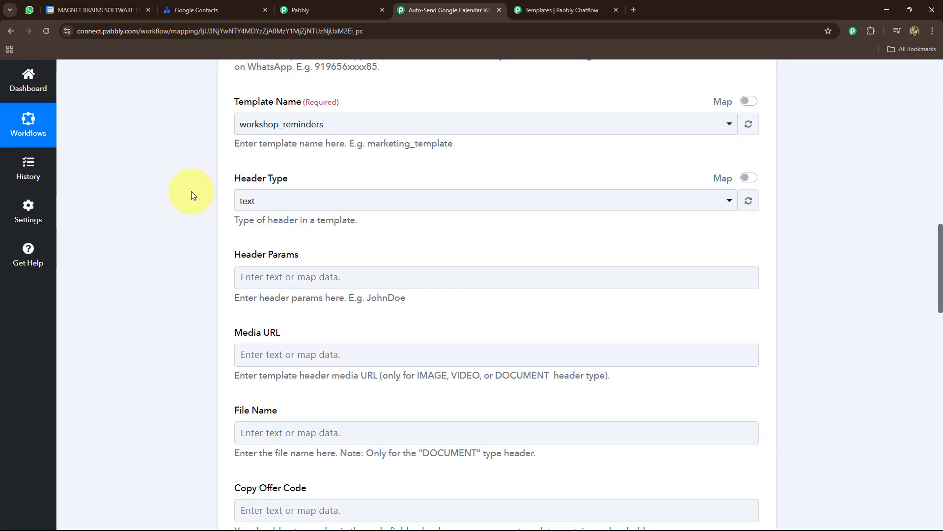
- Leave the optional header, media, file, offer code and URL fields empty and map Body Parameter {{1}} to the Google Contacts DisplayName
scroll(191, 190, down, 2)
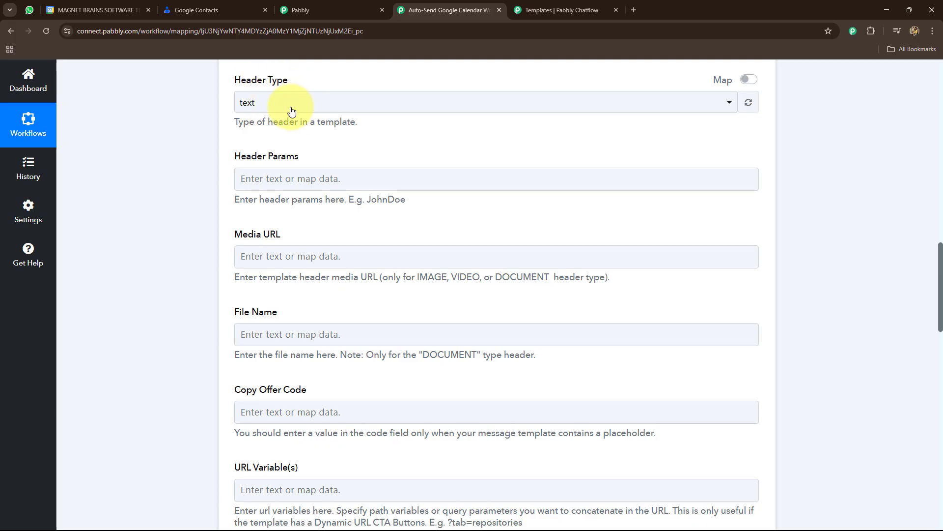
click(353, 190)
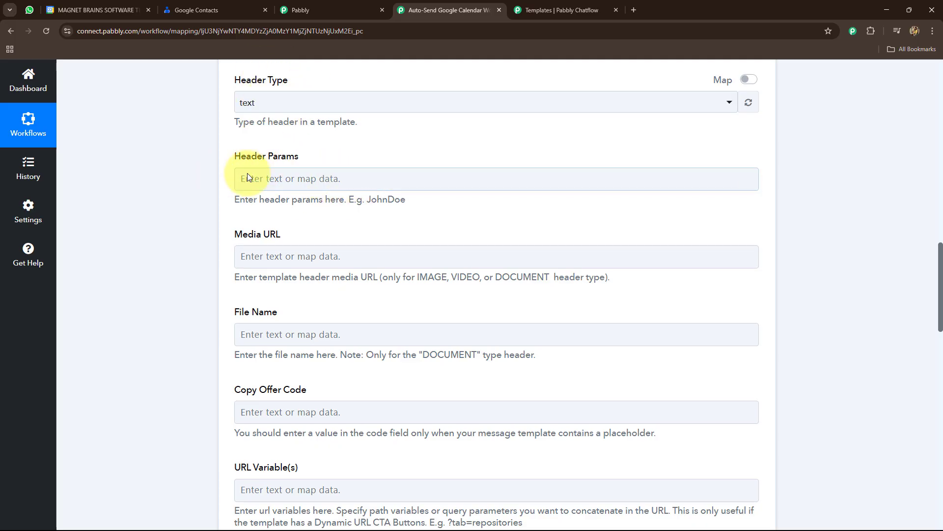
scroll(268, 185, down, 2)
click(251, 155)
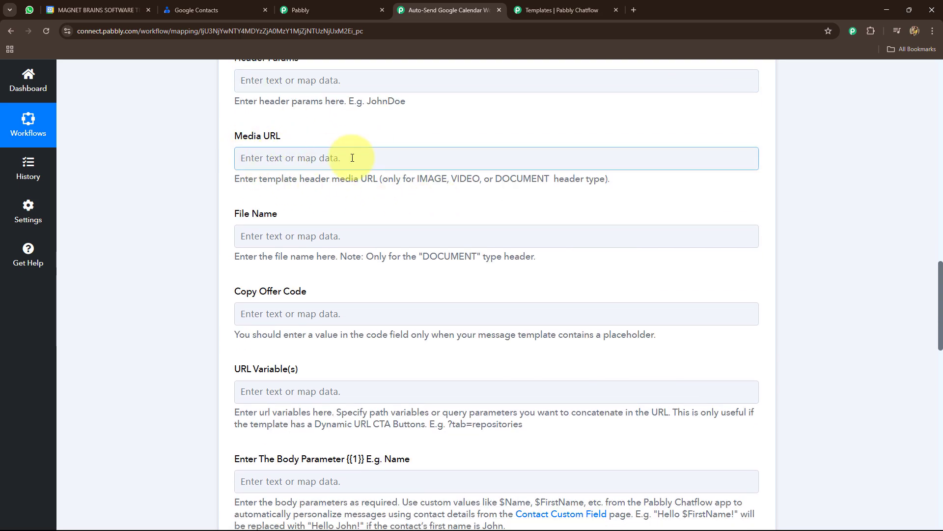
scroll(316, 221, down, 2)
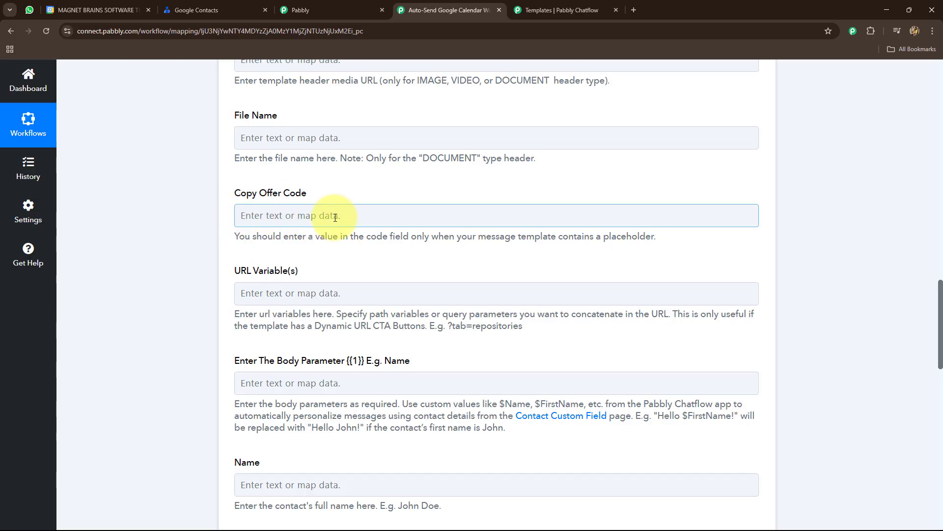
scroll(237, 257, down, 2)
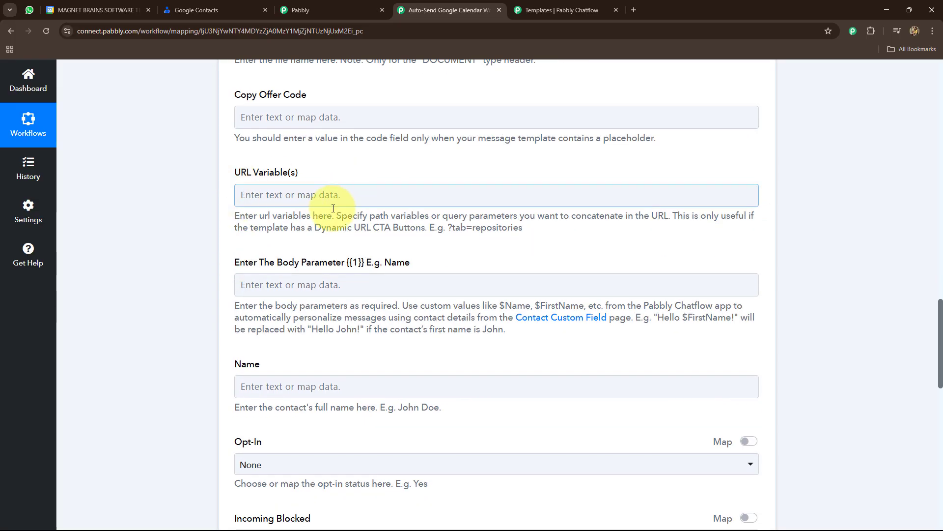
scroll(333, 208, down, 2)
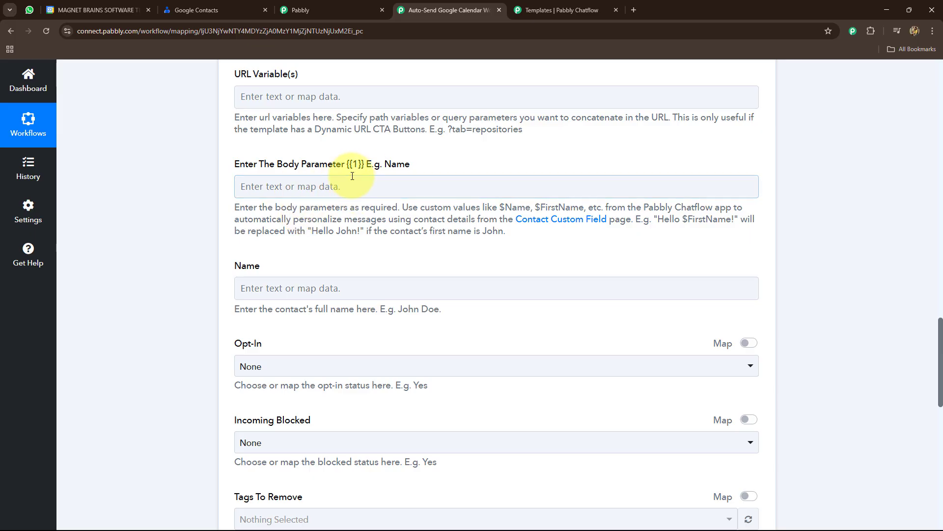
drag(391, 164, 410, 166)
click(316, 186)
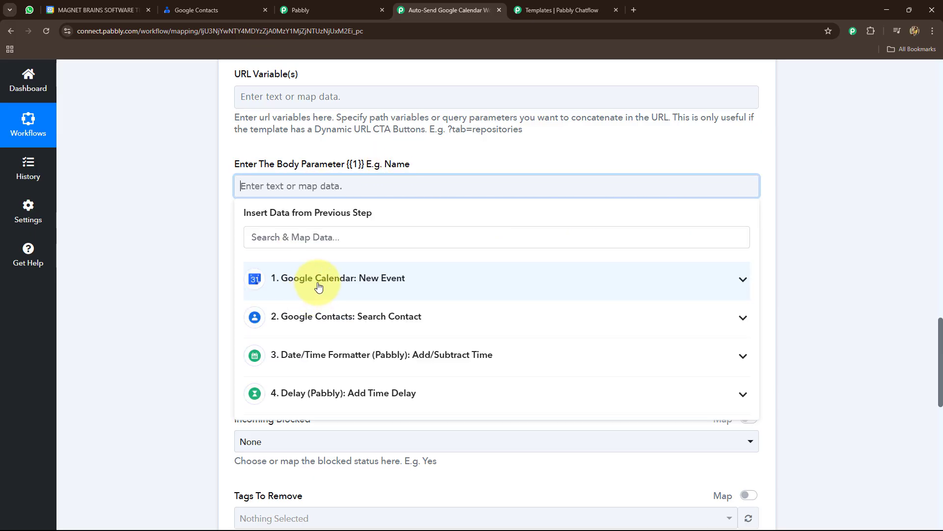
click(319, 287)
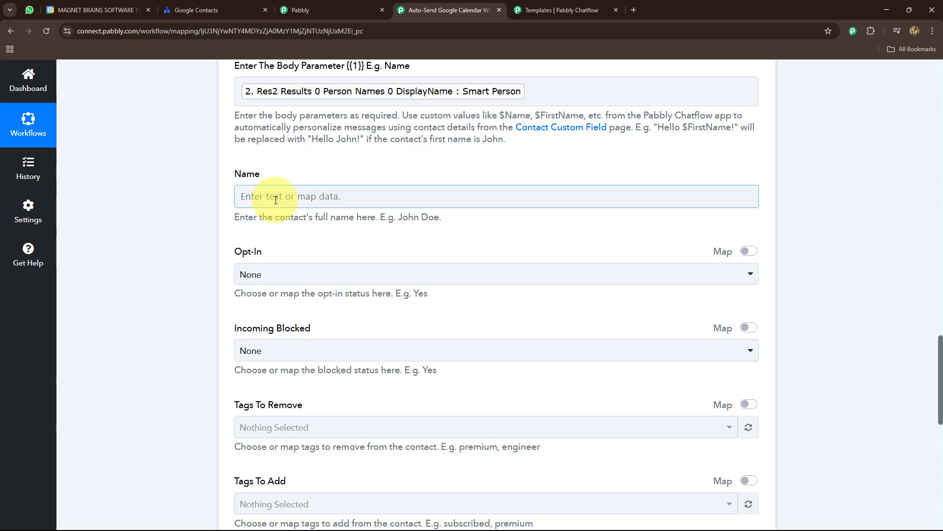
- Map the contact's Name field to the DisplayName from the Google Contacts search, found by searching for "sma"
click(295, 196)
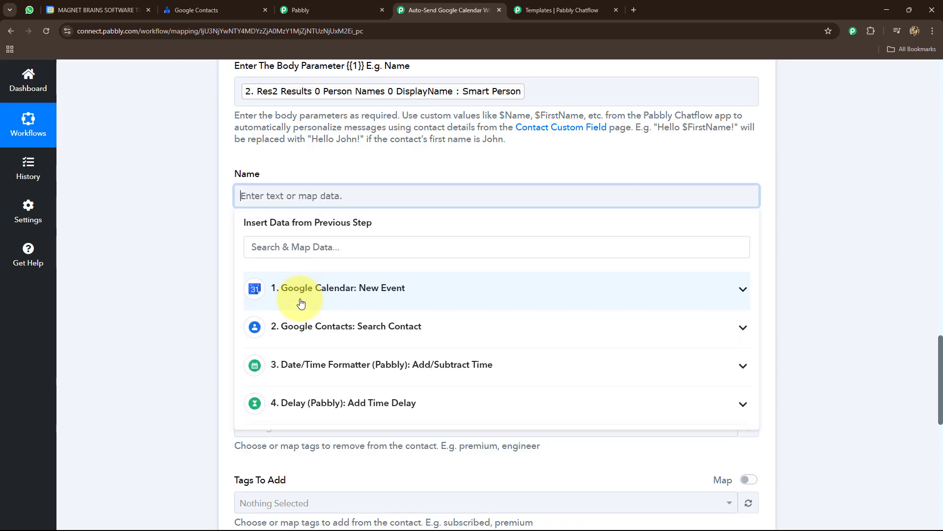
click(295, 247)
text(sma)
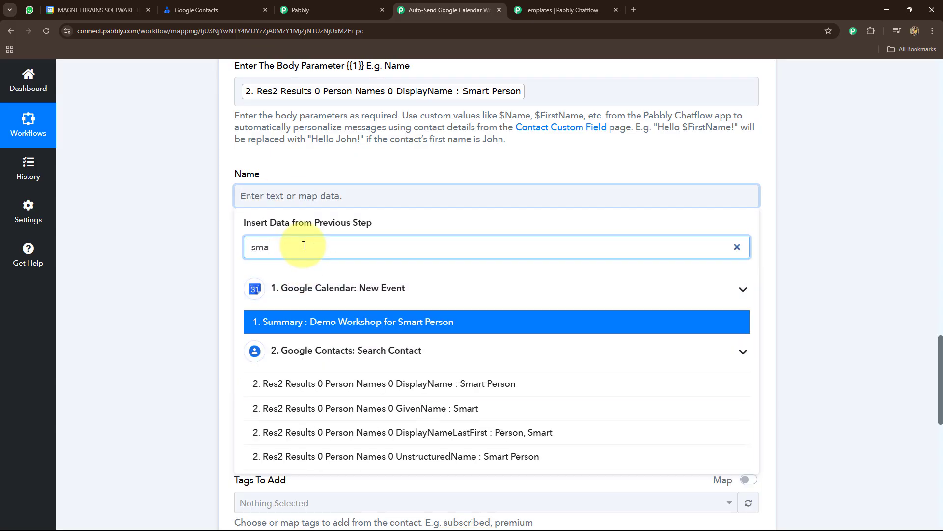
click(467, 383)
- Leave the remaining optional fields unchanged, save the Chatflow action and send a test request
scroll(218, 288, down, 4)
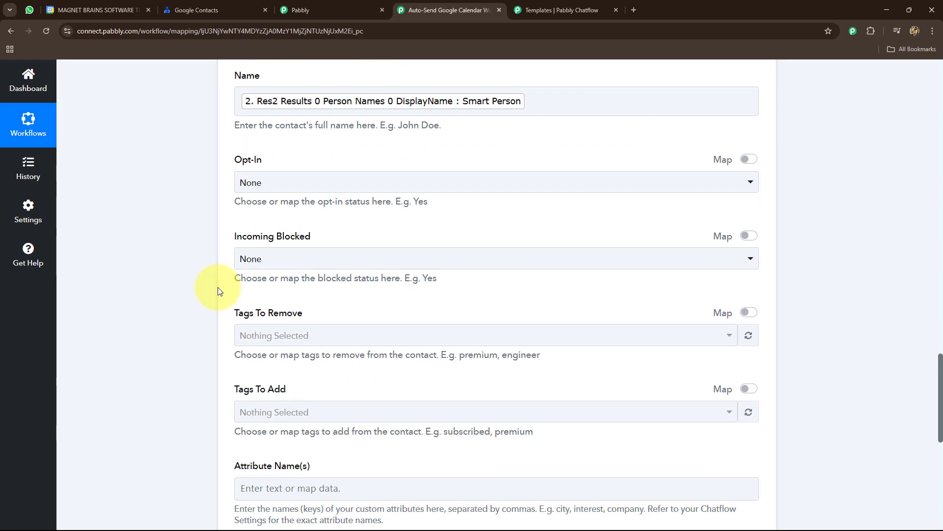
scroll(319, 344, down, 6)
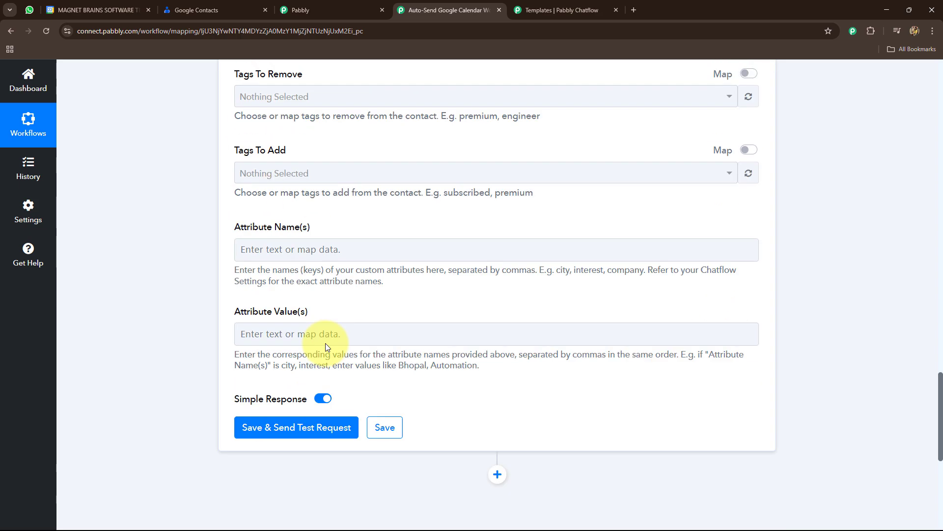
click(305, 270)
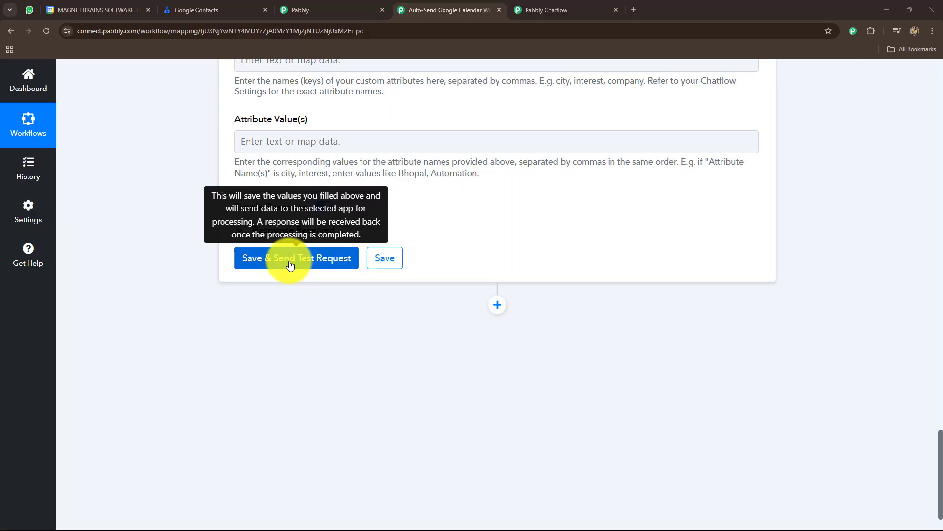
- Save the Chatflow action with a test request and check the delivered reminder in the Pabbly chat on WhatsApp Web
click(290, 264)
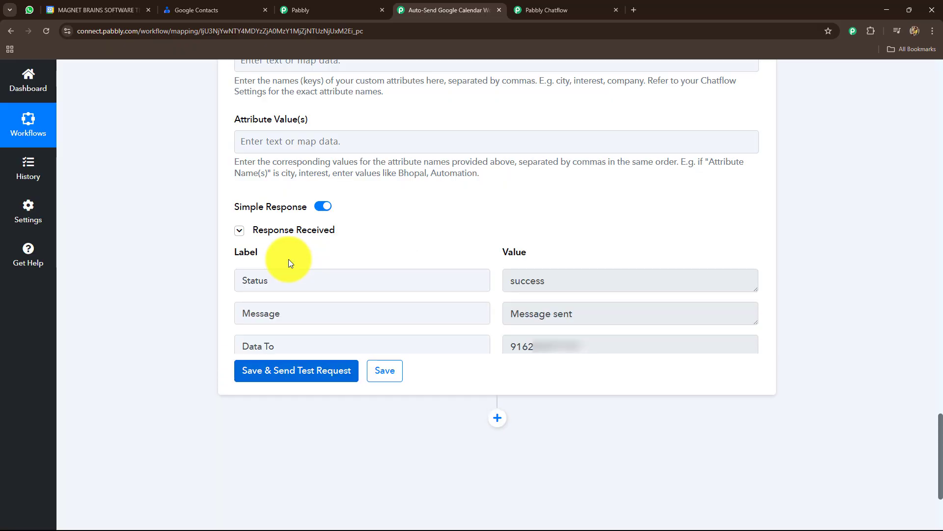
scroll(767, 326, down, 4)
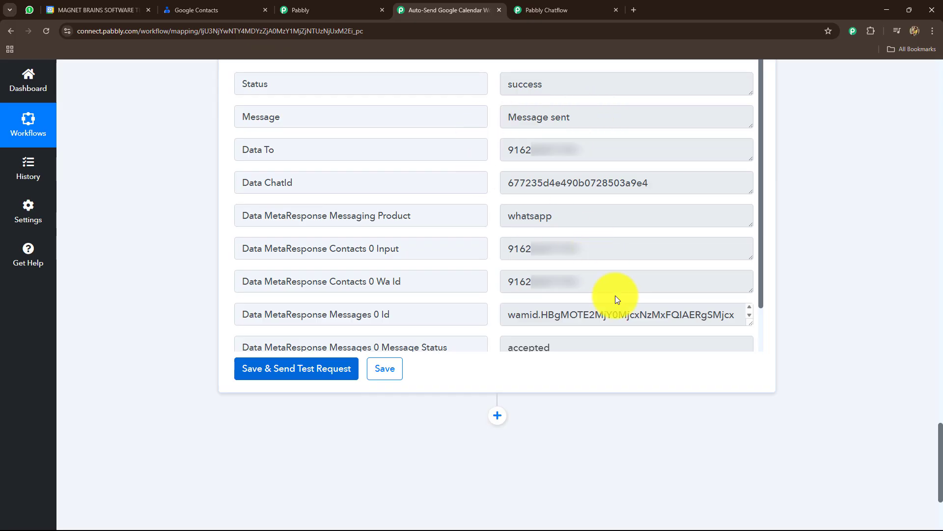
key(ctrl+1)
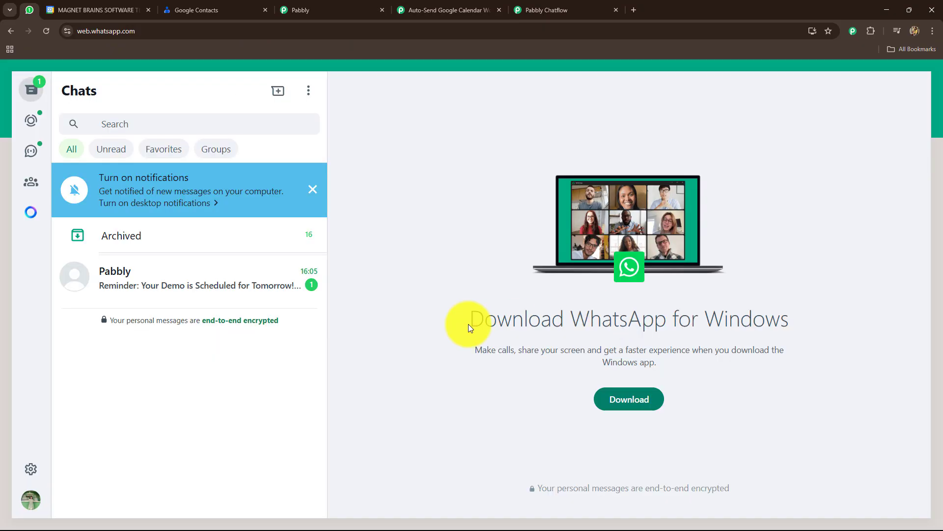
click(128, 287)
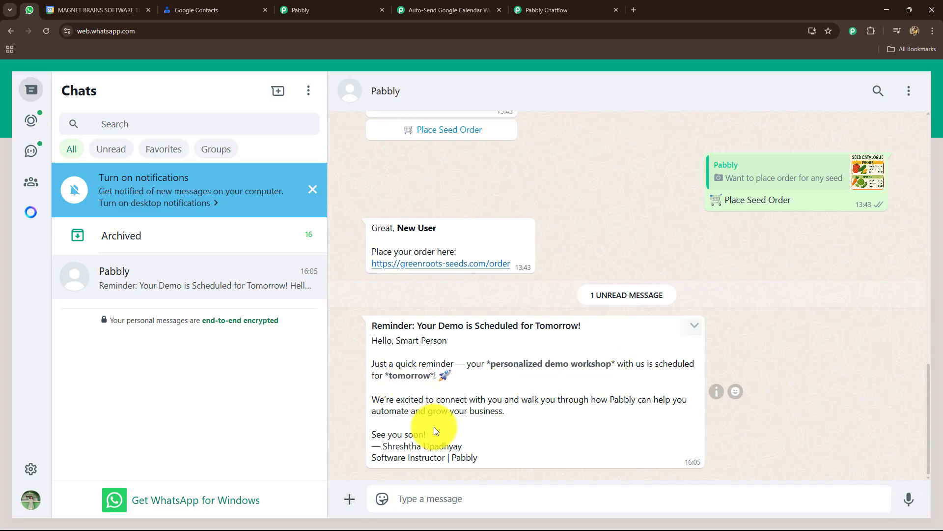
- Return to the Pabbly Connect workflow and review its steps from the Google Calendar trigger through the Chatflow template message action
click(467, 11)
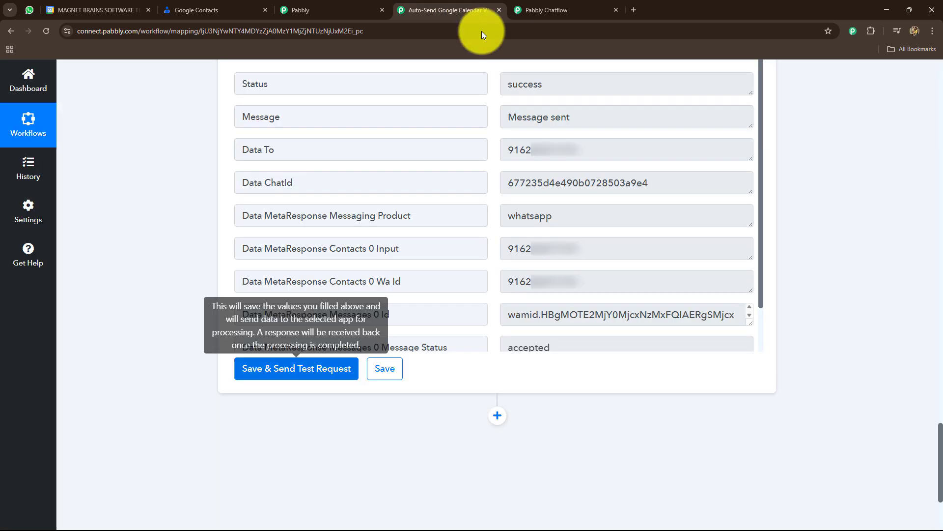
scroll(863, 301, up, 20)
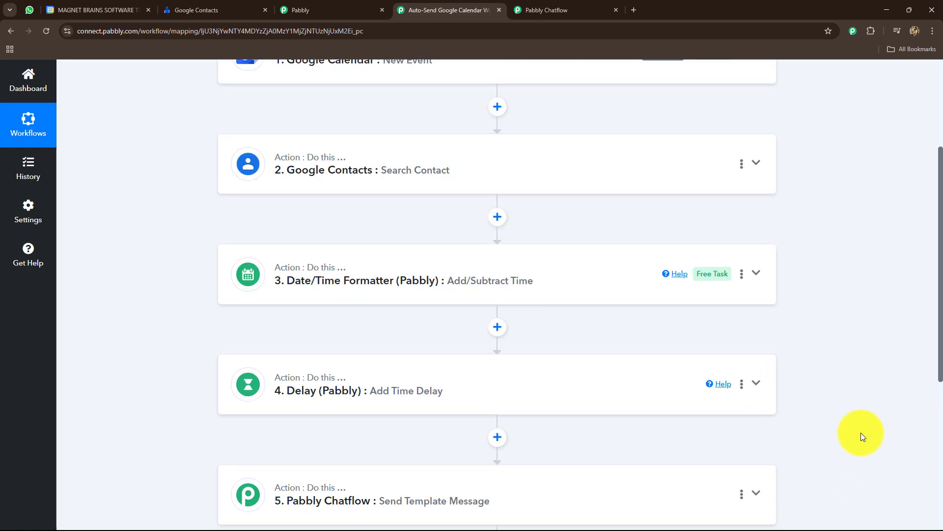
scroll(858, 428, up, 2)
scroll(845, 394, up, 2)
scroll(836, 373, down, 2)
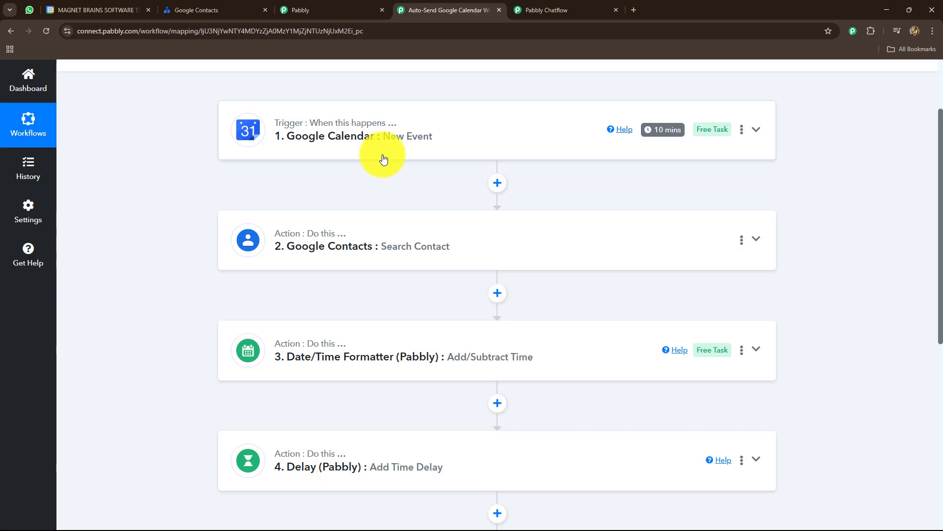
scroll(390, 408, down, 2)
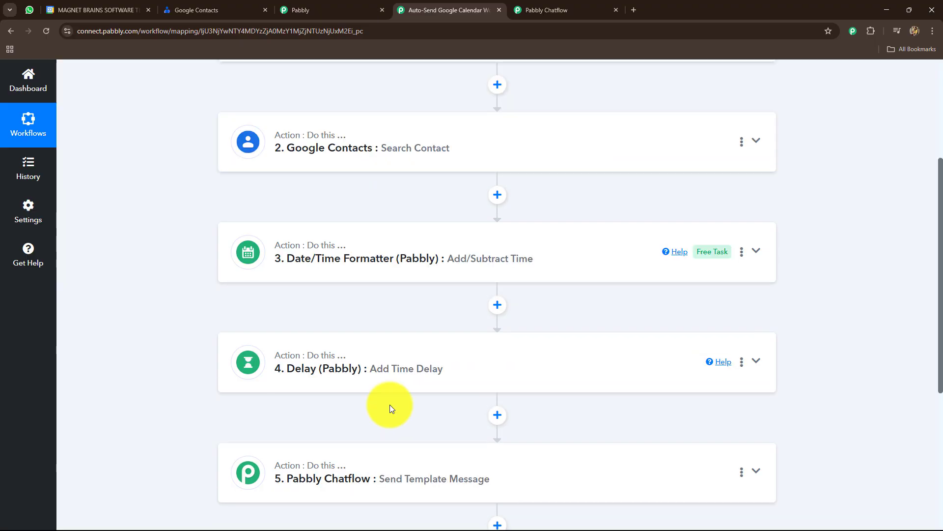